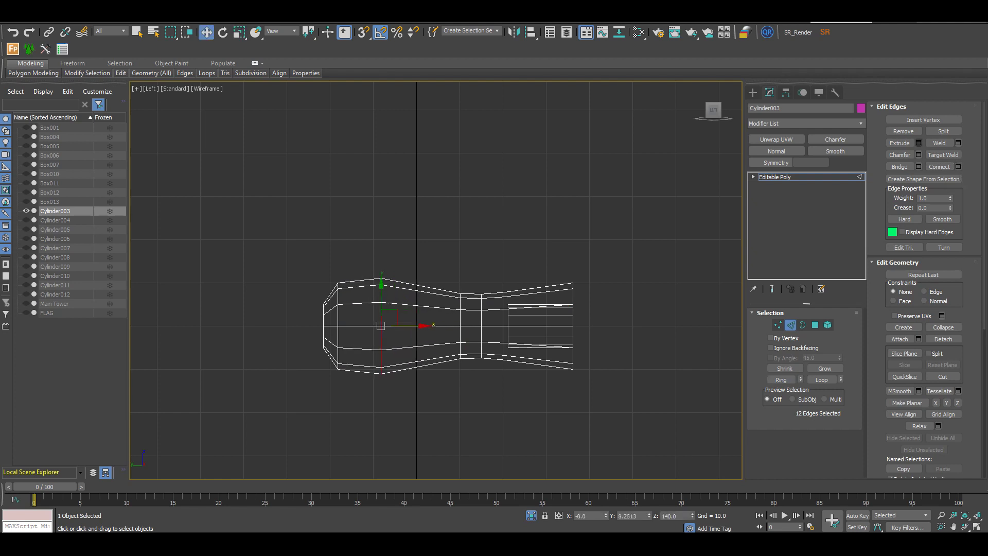
- Try a Chamfer modifier on the cannon barrel, adjusting its segments
left_click(441, 375)
key("alt+w")
middle_click(556, 391)
key("alt+w")
middle_click_drag(442, 361, 525, 378, "alt")
key("2")
left_click(835, 139)
scroll(341, 318, "up", 3)
double_click(814, 378)
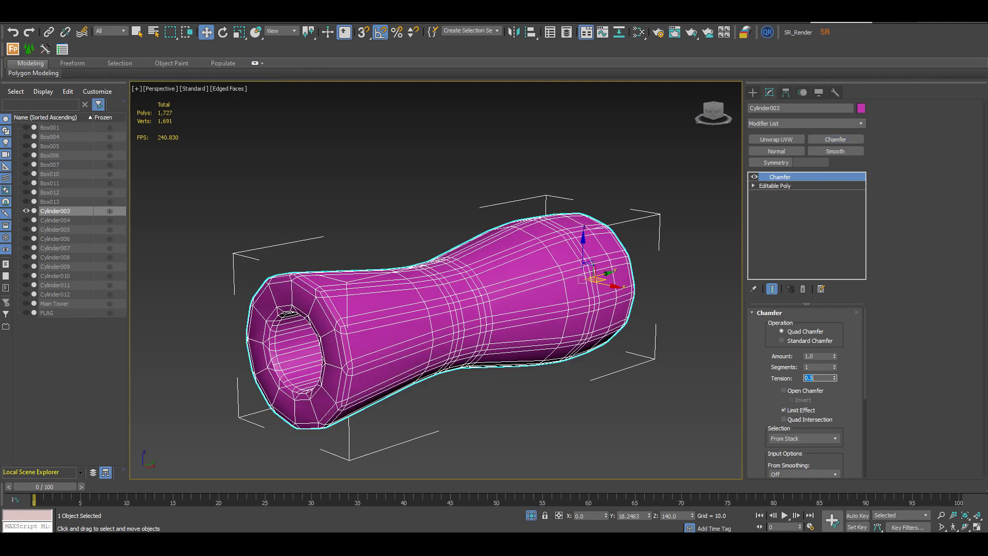
left_click(834, 365)
left_click(834, 369)
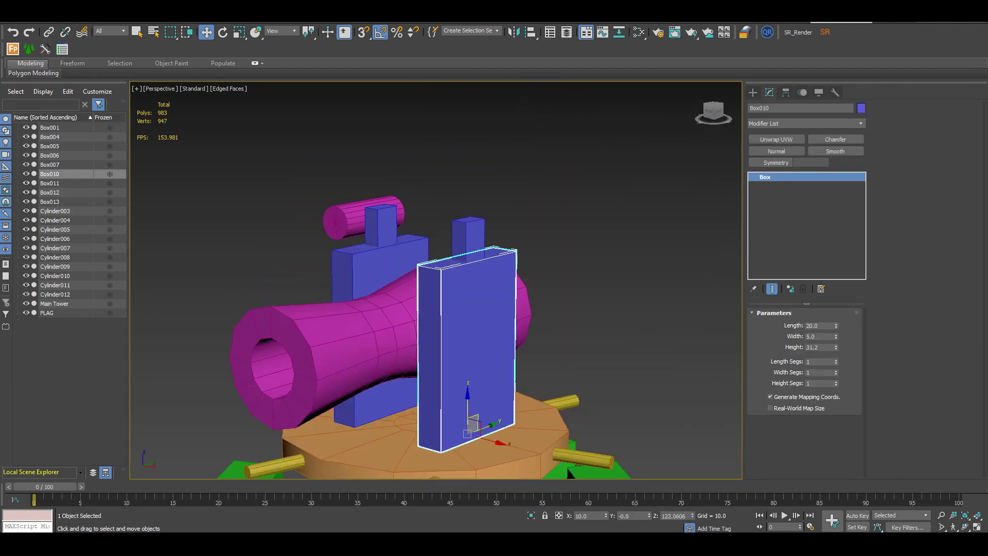
- Give the selected upright box beside the barrel 3 length segments and convert it to Editable Poly
middle_click_drag(493, 442, 464, 366)
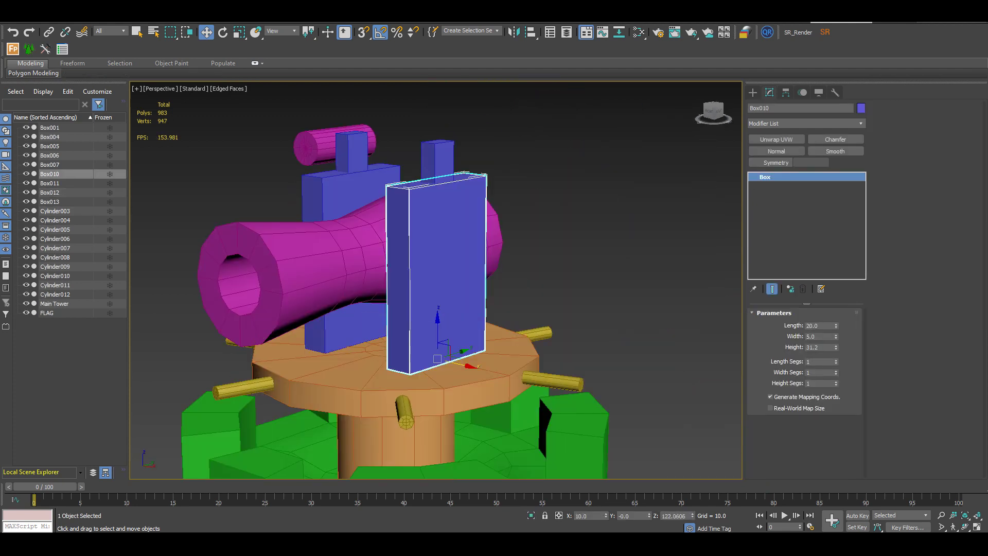
left_click(836, 360)
left_click(836, 359)
middle_click_drag(437, 231, 430, 275, "alt")
scroll(437, 232, "up", 5)
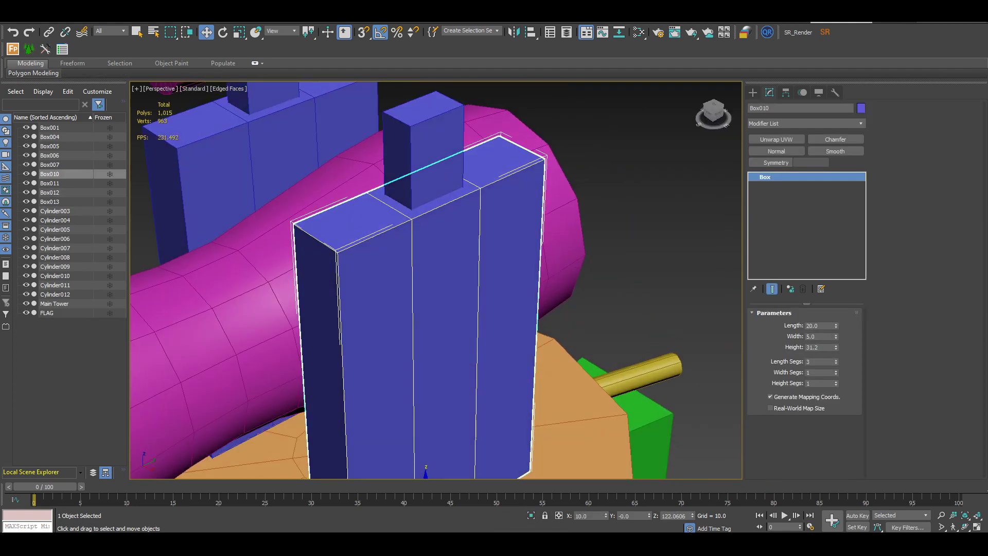
middle_click_drag(361, 314, 347, 279, "alt")
right_click(346, 279)
mouse_move(393, 386)
left_click(475, 393)
- Chamfer the two short top corner edges of the upright support by 3.4826 with 3 segments
key("2")
left_click(312, 200)
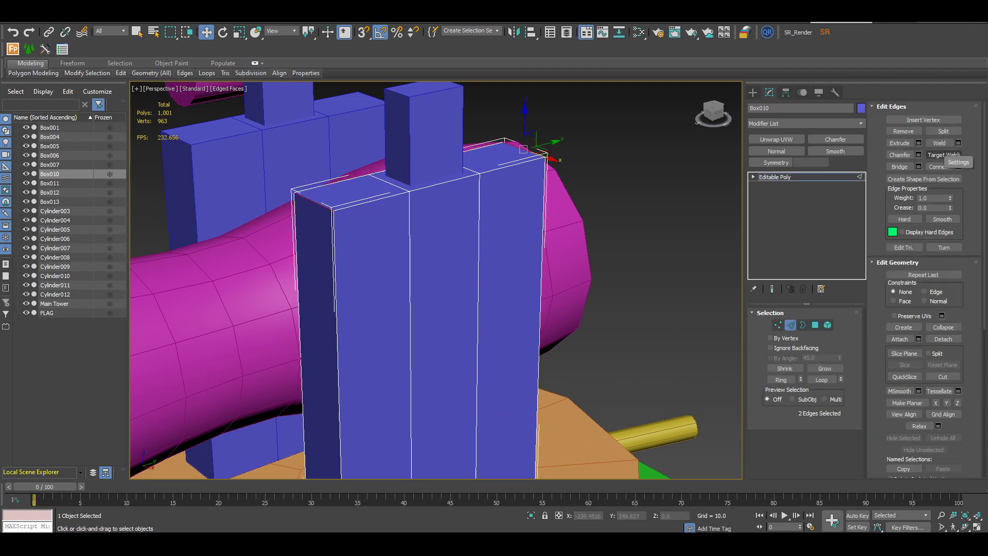
left_click_drag(445, 299, 445, 295)
left_click(444, 313)
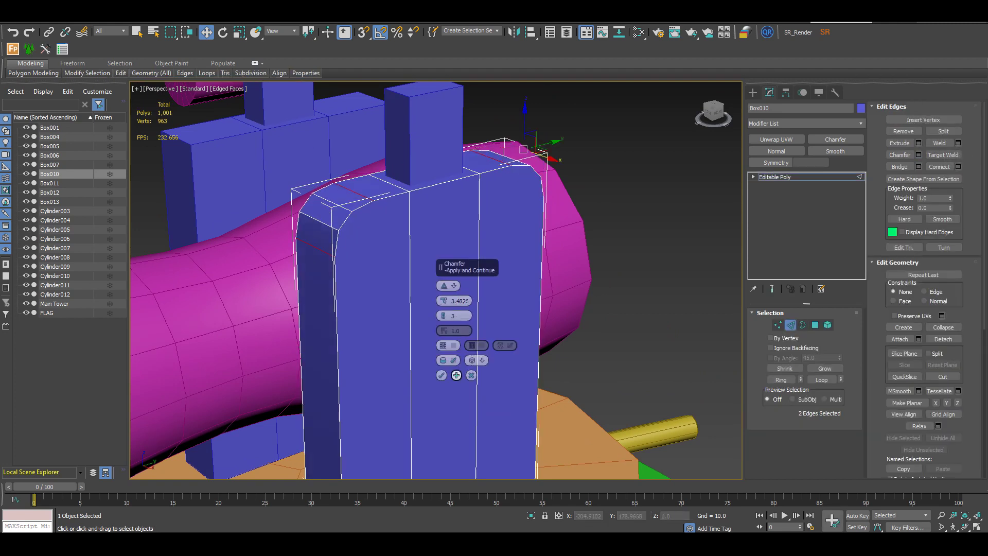
left_click(442, 375)
- Connect the support's vertical edges to add a horizontal edge loop around its middle
scroll(443, 374, "down", 6)
middle_click_drag(443, 373, 466, 372, "alt")
scroll(494, 357, "up", 3)
left_click_drag(465, 371, 500, 379)
key("ctrl+z")
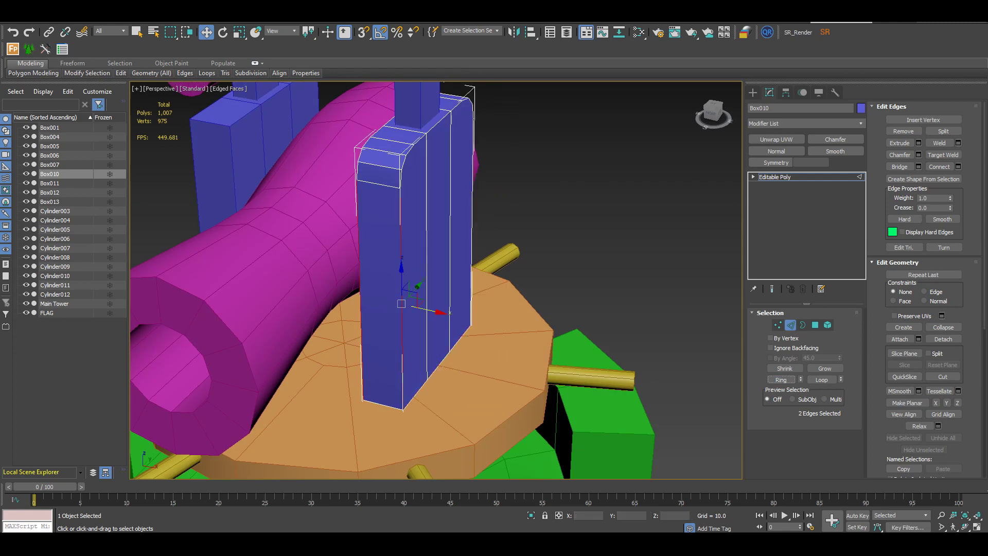
middle_click_drag(506, 337, 447, 319, "alt")
left_click(446, 319)
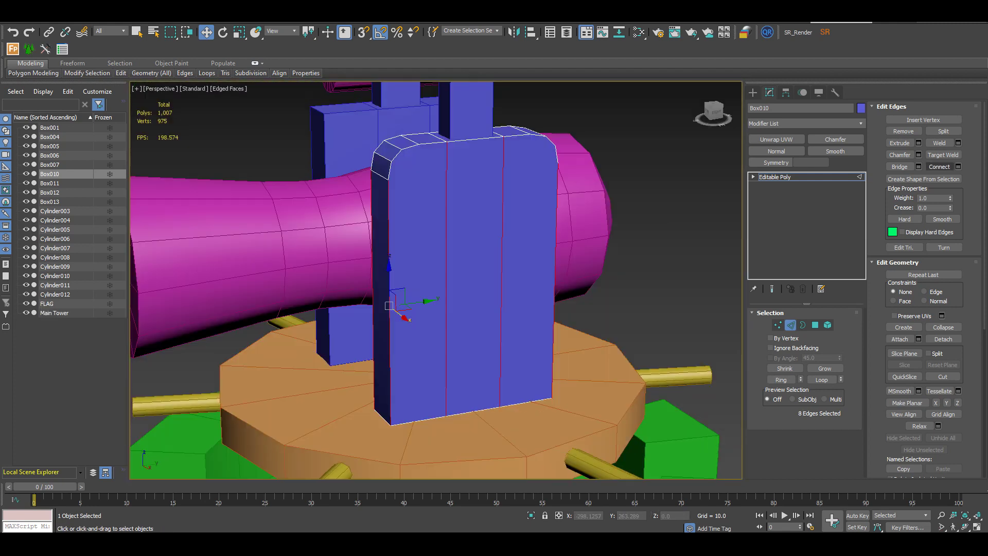
middle_click_drag(494, 288, 464, 281, "alt")
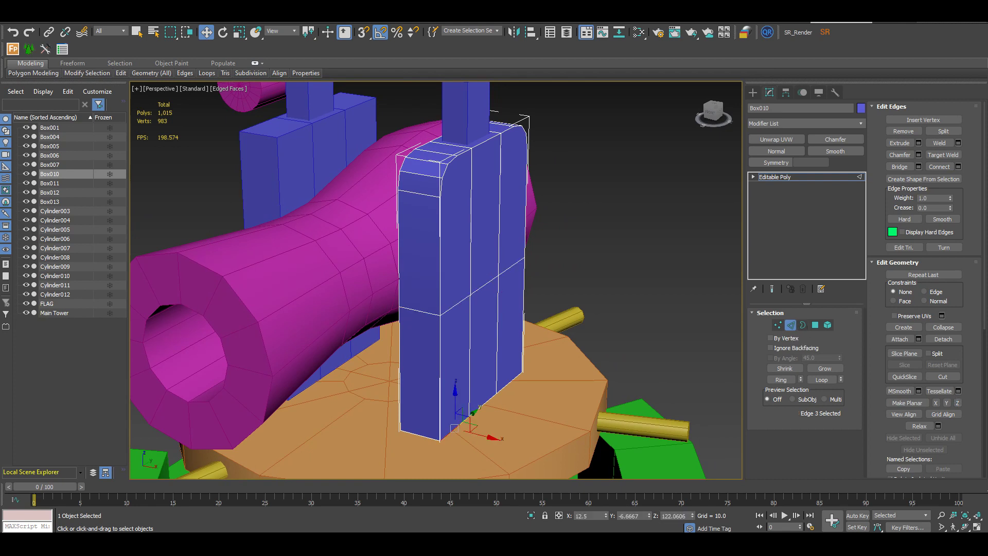
- Flare the support's base outward along X and chamfer its middle edge loop by 3.4826 with 3 segments
double_click(455, 428)
left_click_drag(507, 411, 541, 418)
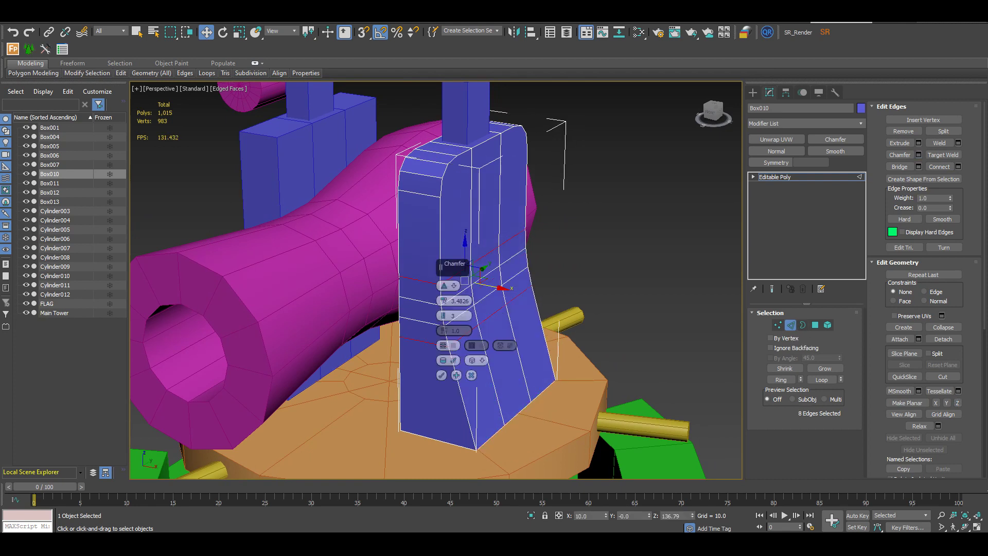
left_click(441, 375)
middle_click_drag(441, 360, 514, 360, "alt")
left_click(617, 216)
middle_click_drag(514, 309, 473, 309, "alt")
- Inset the middle top polygon of the support and extrude it upward into a post
key("4")
left_click(464, 219)
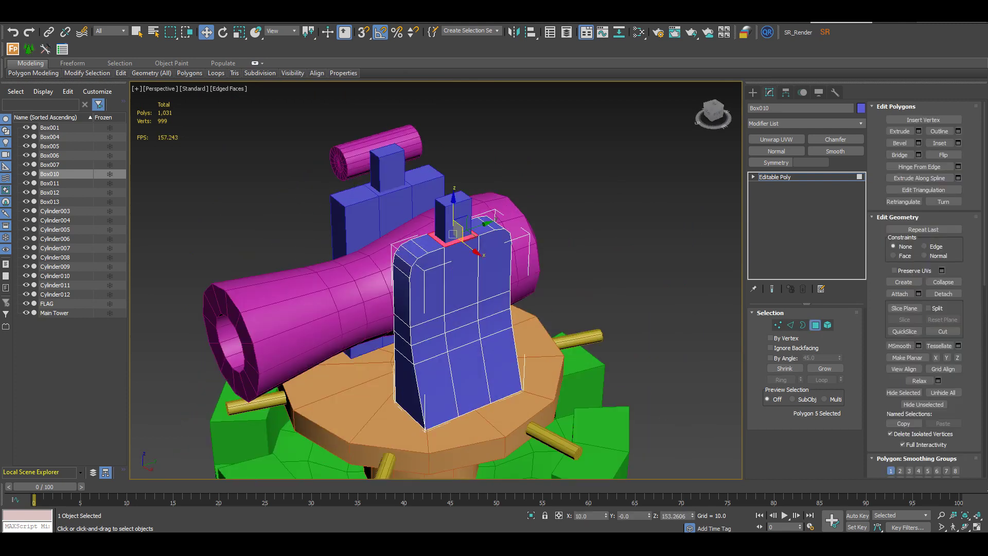
scroll(466, 213, "up", 4)
key("i")
key("shift+e")
middle_click_drag(448, 216, 499, 206, "alt")
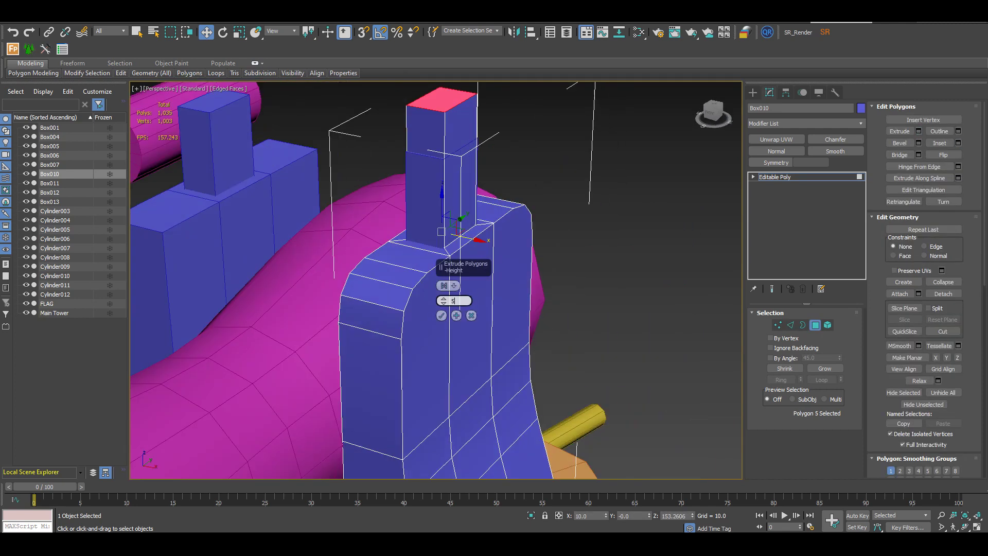
key("Return")
middle_click_drag(494, 288, 401, 252, "alt")
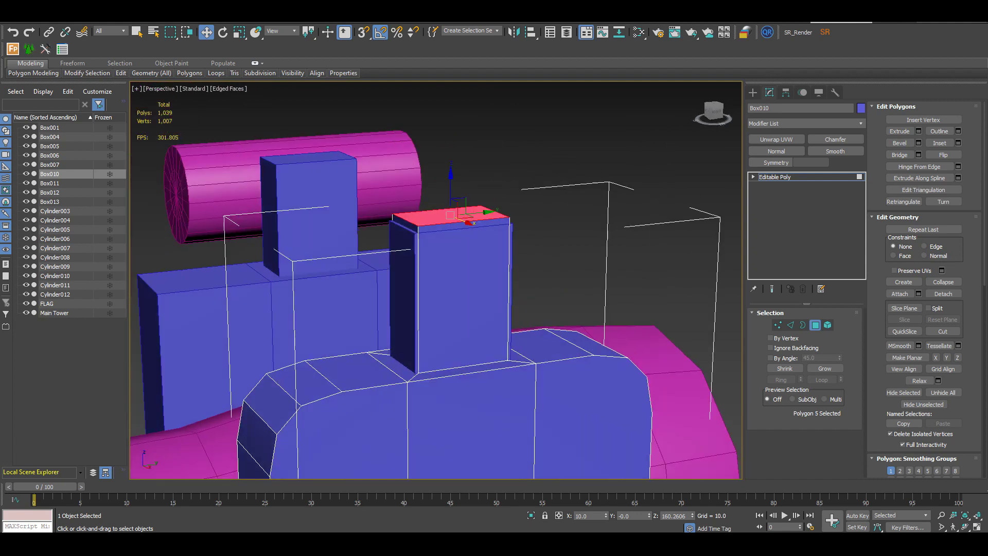
- Bevel the post's top face inward to form a tapered cap
left_click(918, 143)
mouse_move(443, 301)
left_mouse_down()
mouse_move(443, 342)
mouse_move(443, 308)
left_mouse_up()
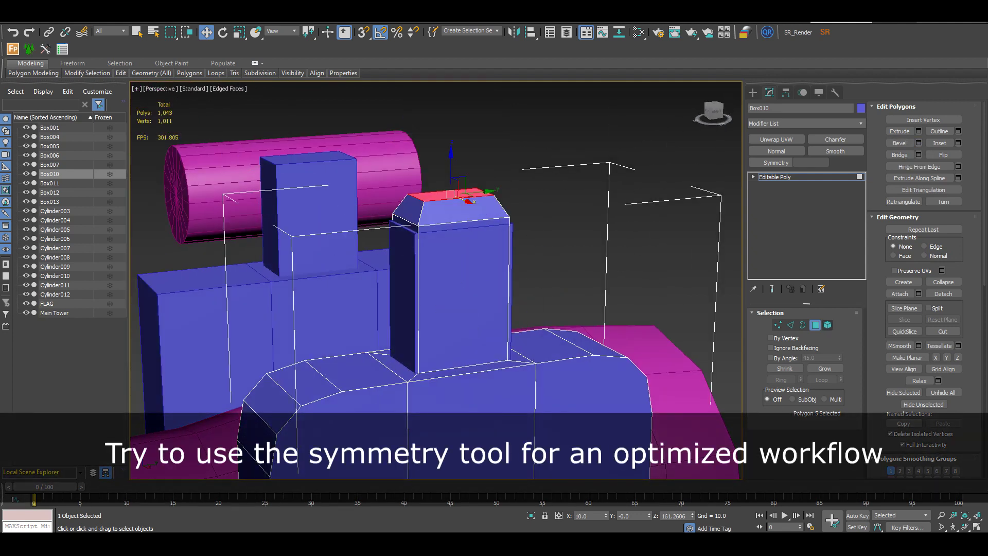
key("ctrl+b")
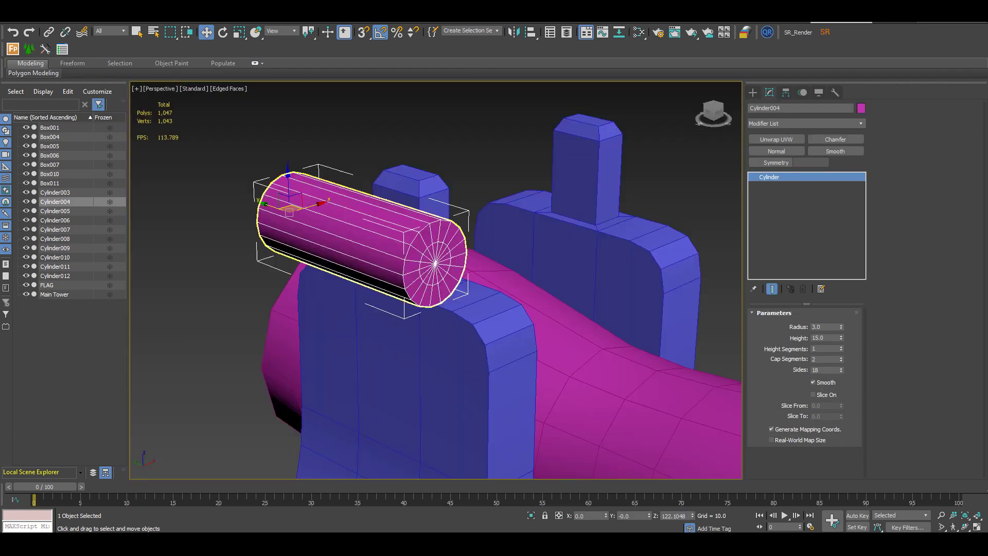
- Convert the small cylinder above the cannon to Editable Poly and extrude its tapered end's cap by 2
right_click(410, 253)
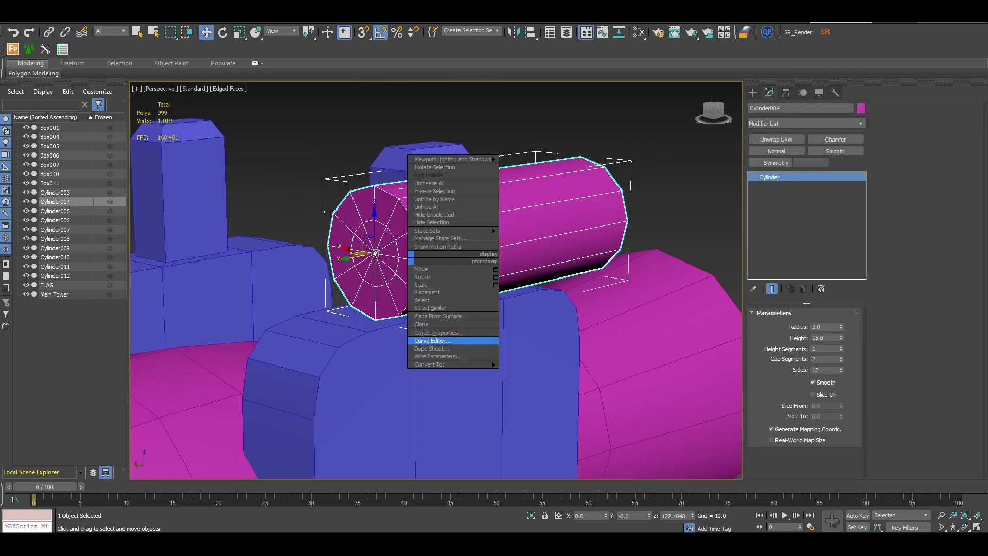
left_click(453, 357)
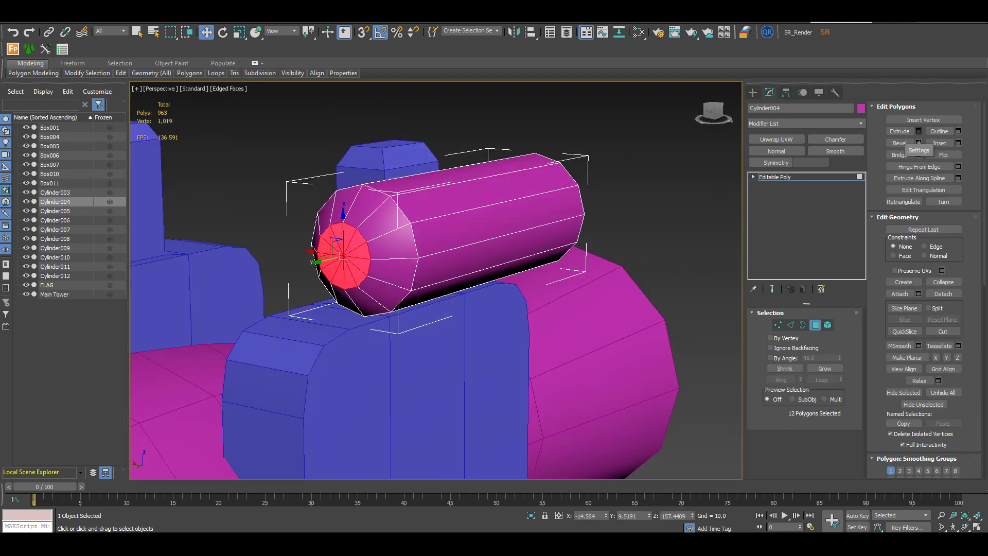
key("shift+e")
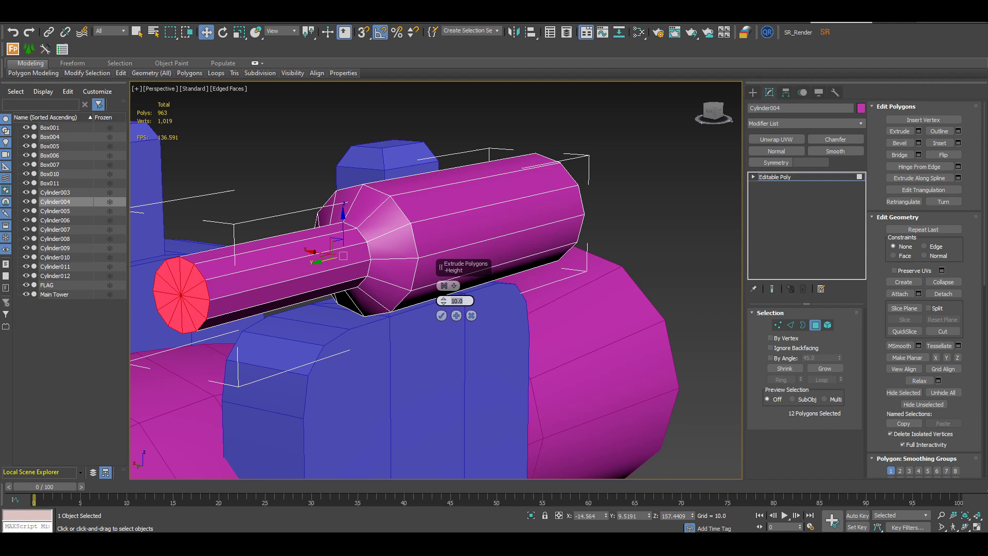
type("2")
key("Return")
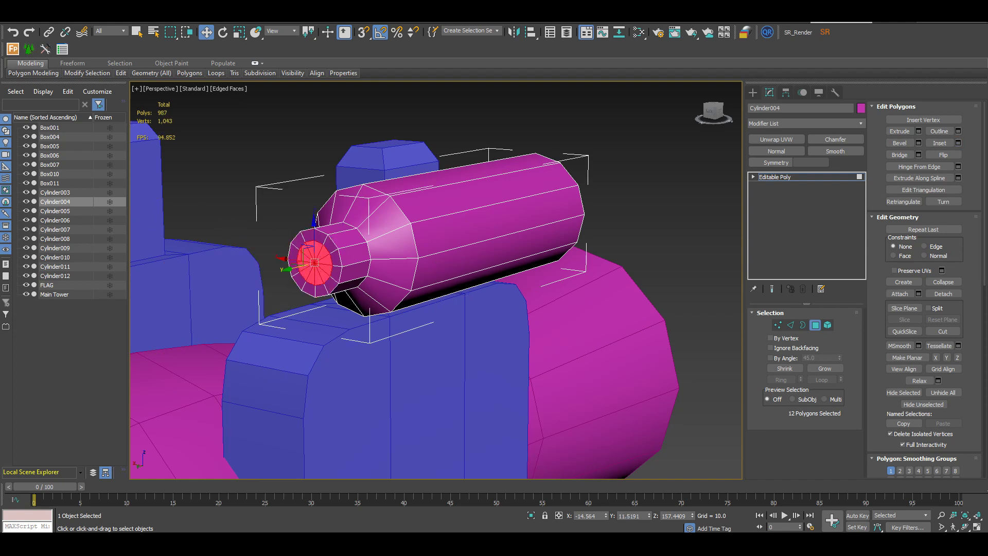
- Extrude the inset face at the narrow end by -2 and recess an inset face at the opposite end
type("-2")
key("Return")
key("Return")
middle_click_drag(453, 288, 294, 275, "alt")
left_click(429, 246)
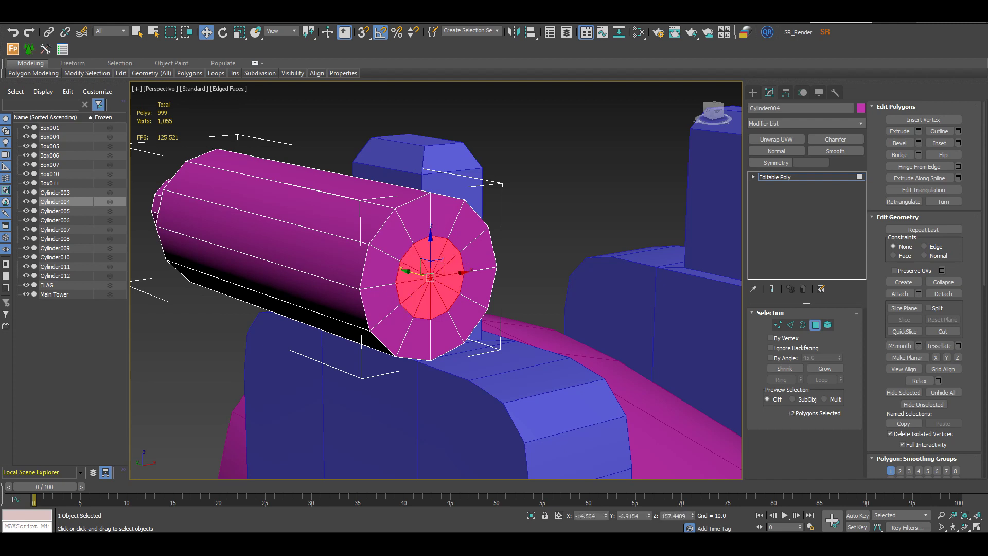
left_click_drag(432, 260, 433, 249)
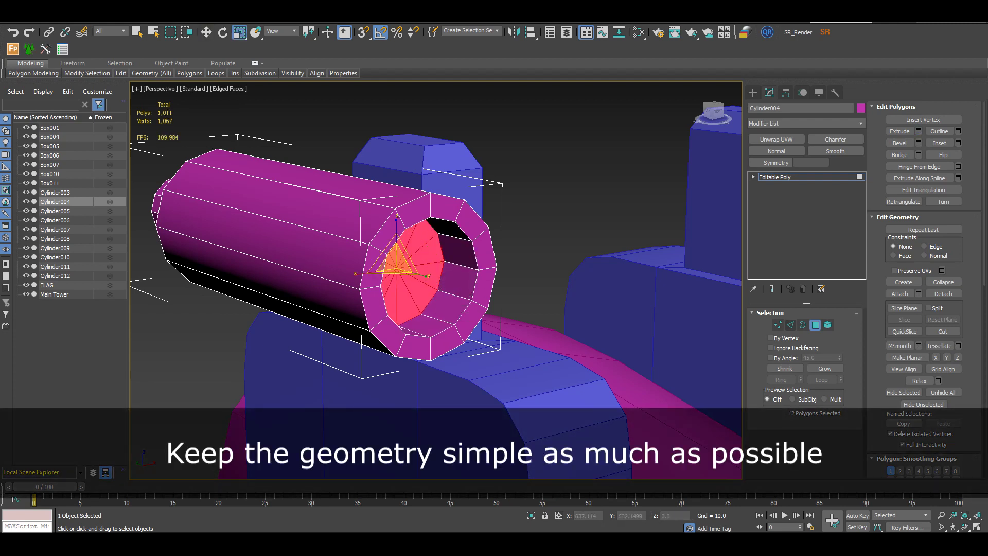
- Connect the small upper cylinder's lengthwise edges to add edge loops around its middle
key("1")
key("w")
middle_click_drag(432, 257, 536, 257, "alt")
left_click(541, 170)
key("2")
left_click(958, 166)
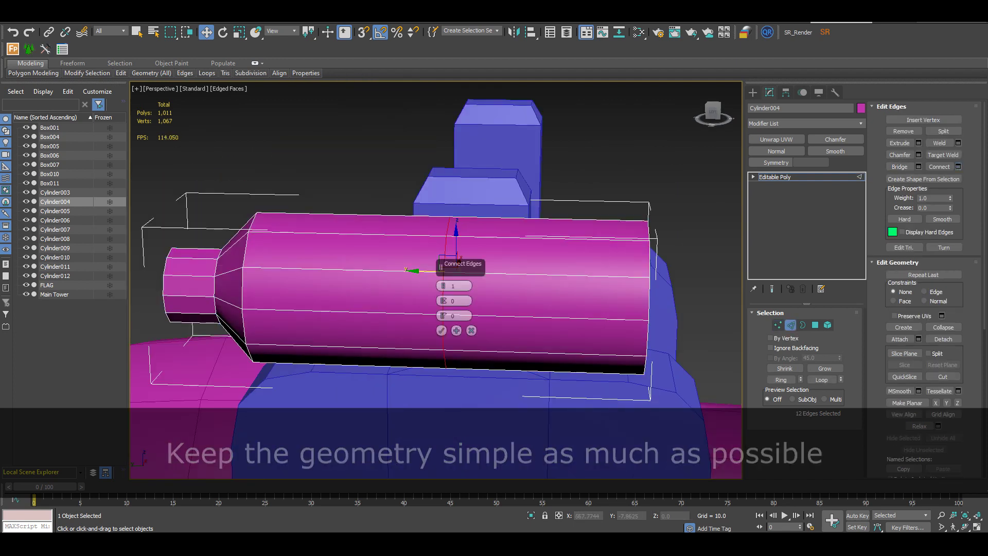
left_click(441, 330)
double_click(512, 290)
- Extrude the ring of polygons around the small cylinder's middle outward by 0.5
key("4")
left_click(447, 290)
left_click(448, 252, "shift")
middle_click_drag(463, 257, 489, 260, "alt")
left_click(919, 132)
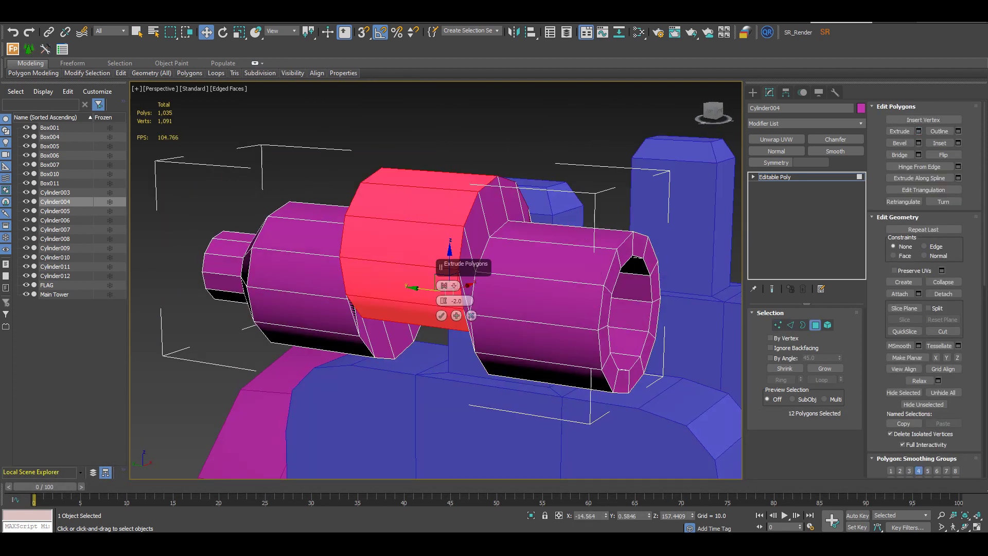
double_click(456, 301)
type("2")
key("Return")
type("1")
key("Return")
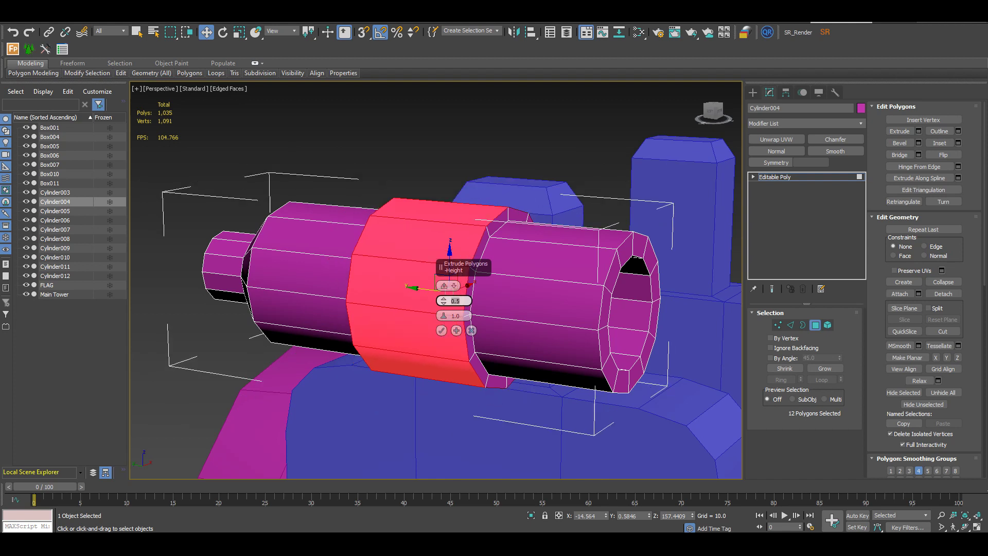
left_click(441, 331)
- Rotate the small upper cylinder by -15 degrees about its long axis in the Front view
mouse_move(447, 309)
middle_mouse_down("alt")
mouse_move(370, 355)
mouse_move(355, 247)
mouse_move(453, 319)
mouse_move(432, 303)
middle_mouse_up("alt")
left_click(815, 326)
key("alt+w")
key("alt+w")
key("e")
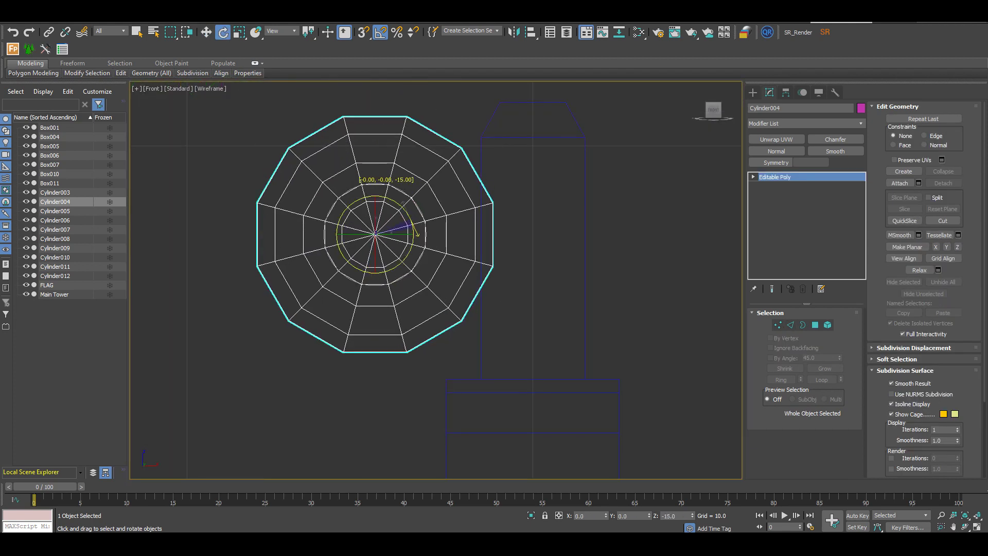
left_click_drag(407, 234, 394, 234)
- Move the small upper cylinder about -0.57 along Y in the Top view
key("alt+w")
key("alt+w")
middle_click_drag(370, 288, 463, 278, "alt")
key("alt+w")
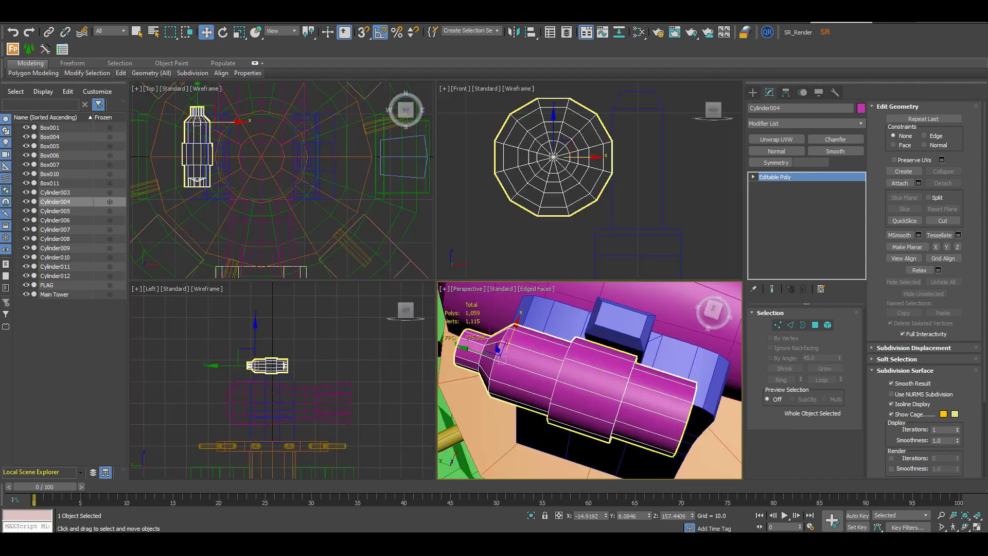
key("alt+w")
scroll(242, 206, "up", 5)
scroll(585, 473, "down", 3)
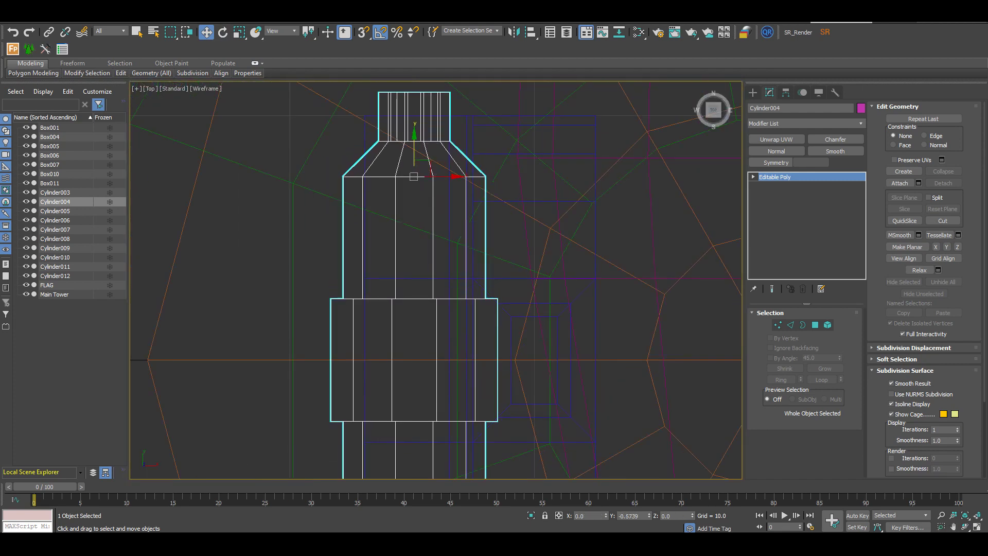
left_click_drag(414, 146, 414, 145)
key("alt+w")
key("alt+w")
middle_click_drag(391, 309, 473, 221, "alt")
scroll(463, 268, "down", 4)
- Hide the cannon barrel, its two supports and the small upper cylinder
left_click(592, 180)
middle_click_drag(442, 268, 504, 278, "alt")
left_click(473, 404)
key("alt+w")
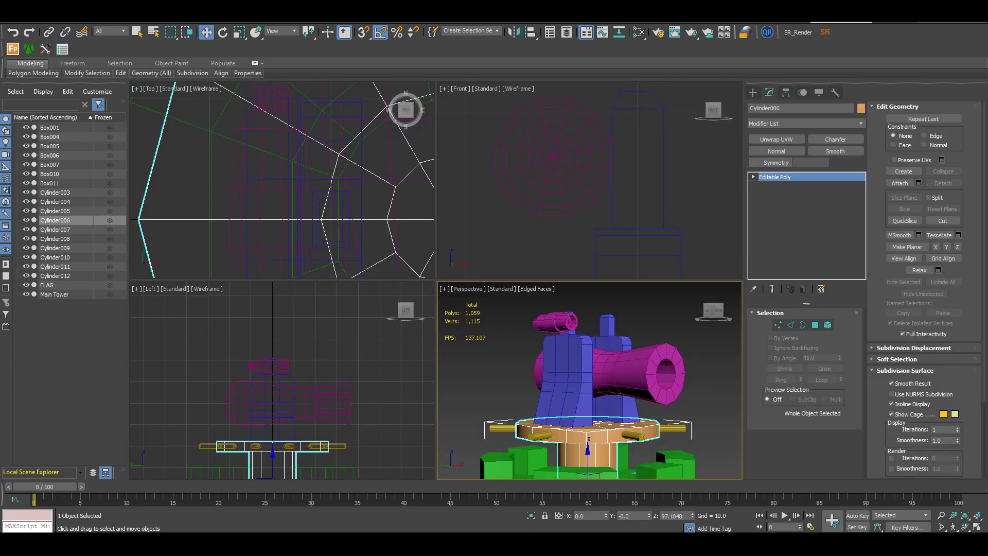
key("alt+w")
left_click_drag(535, 123, 386, 217)
right_click(445, 216)
left_click(468, 181)
- Apply a Symmetry modifier to the round platform and convert it to Editable Poly for polygon editing
middle_click_drag(468, 195, 483, 294, "alt")
left_click(484, 293)
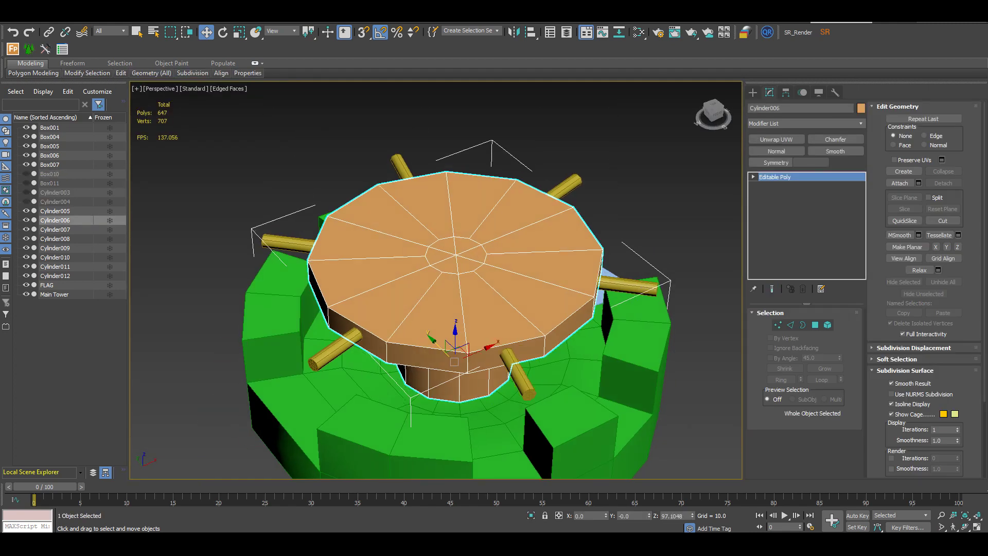
key("t")
left_click(775, 163)
right_click(485, 249)
mouse_move(509, 358)
left_click(615, 366)
key("4")
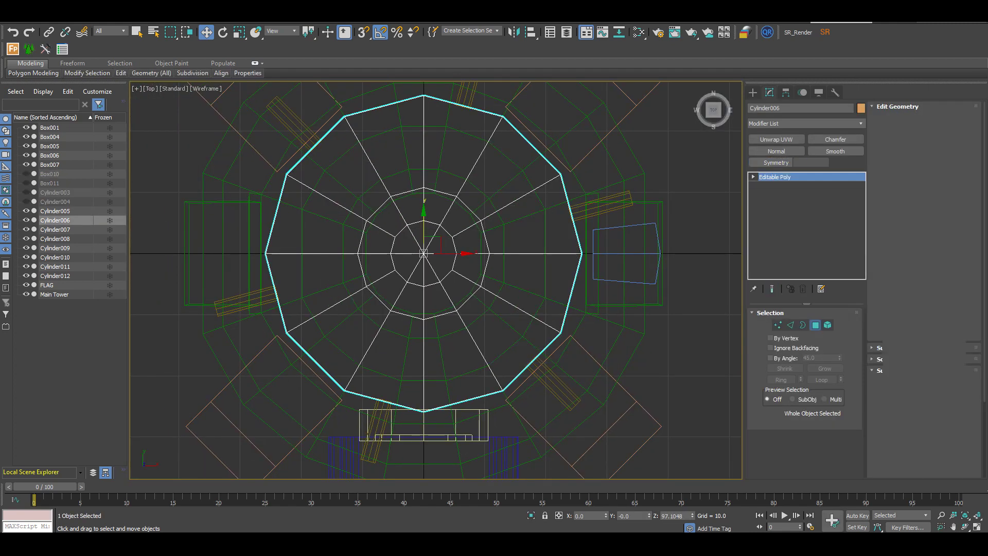
scroll(424, 263, "down", 2)
left_click_drag(308, 133, 382, 351)
key("alt+w")
left_click(582, 380)
key("alt+w")
middle_click_drag(581, 381, 520, 342, "alt")
key("ctrl+z")
key("ctrl+z")
- Narrow the platform's stem by scaling in an edge loop around its middle, and chamfer that loop
key("4")
left_click(618, 206)
left_click(535, 266)
scroll(538, 265, "up", 3)
middle_click_drag(538, 264, 517, 252, "alt")
left_click(496, 262)
key("2")
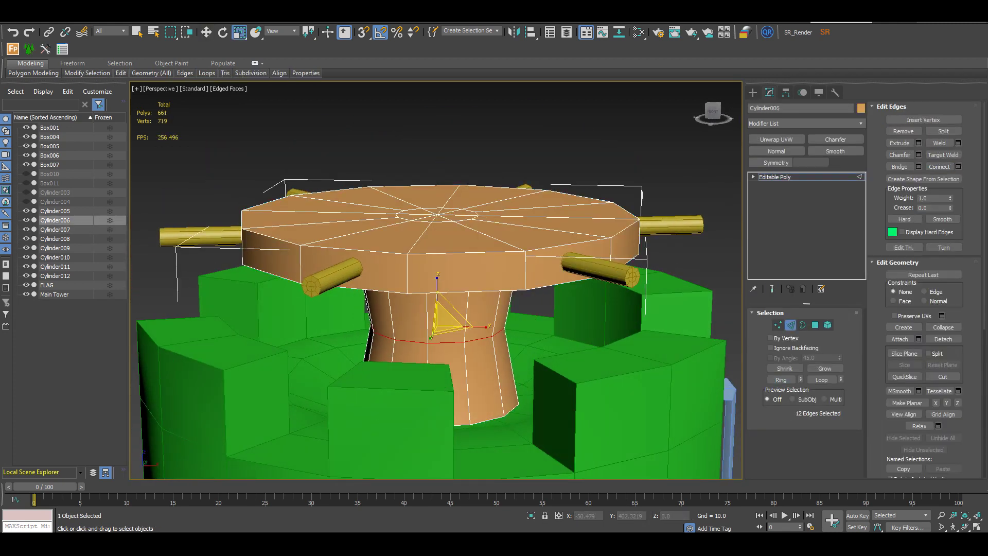
left_click(441, 375)
- Select one of the pegs around the platform, isolate it and enter edge editing
right_click(453, 260)
left_click(474, 264)
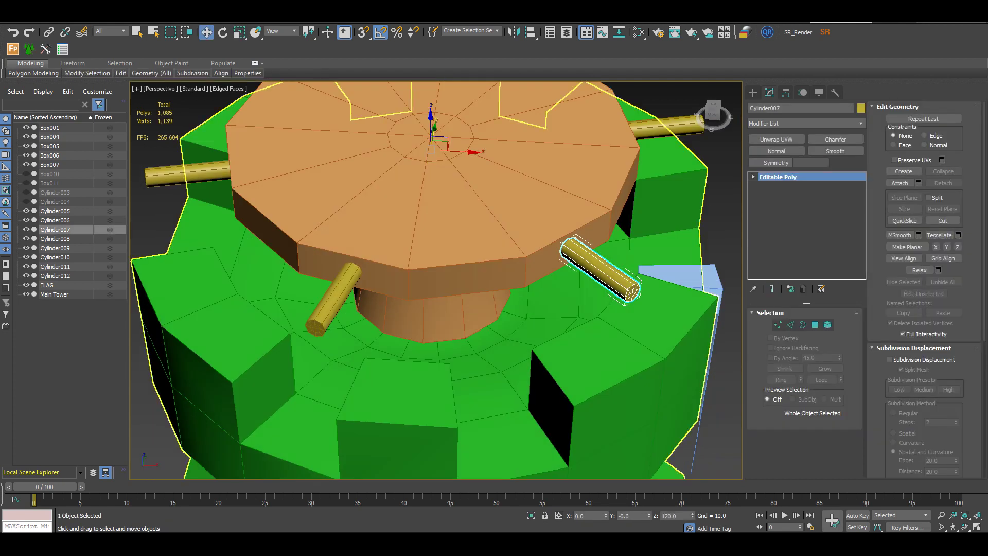
key("z")
key("2")
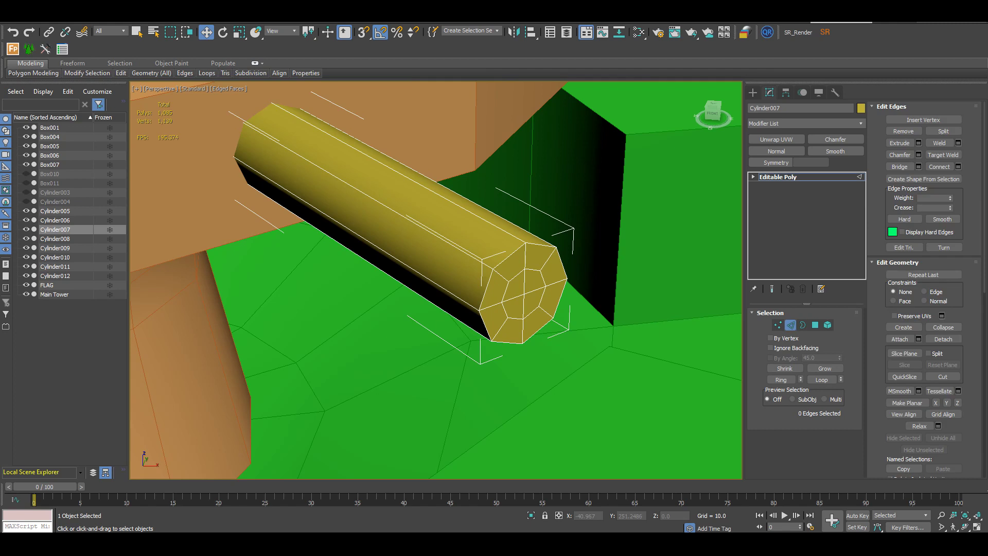
key("alt+q")
key("4")
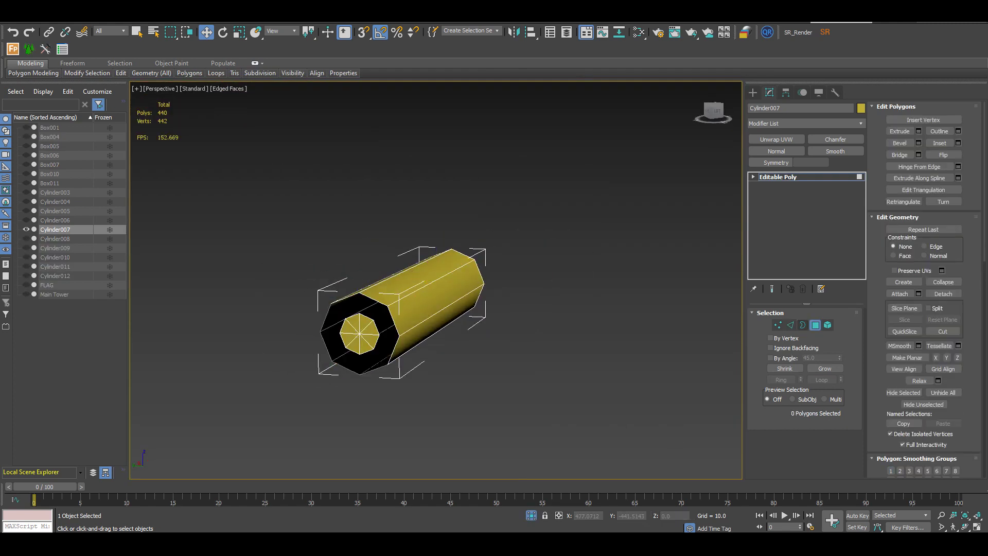
key("2")
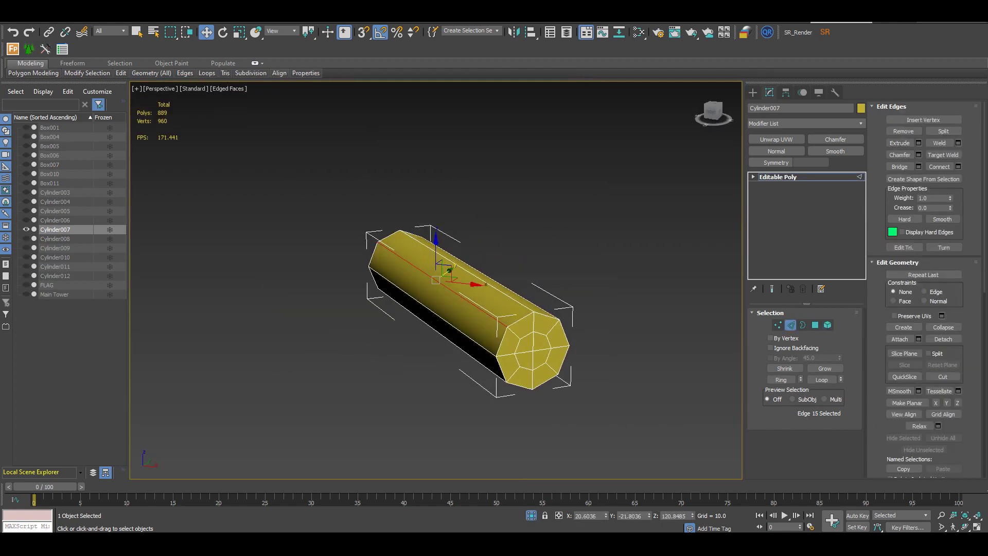
- Using the Local coordinate system, add an edge loop around the peg, shift it toward one end and scale it in
left_click(281, 32)
middle_click_drag(459, 302, 506, 322, "alt")
left_click(275, 73)
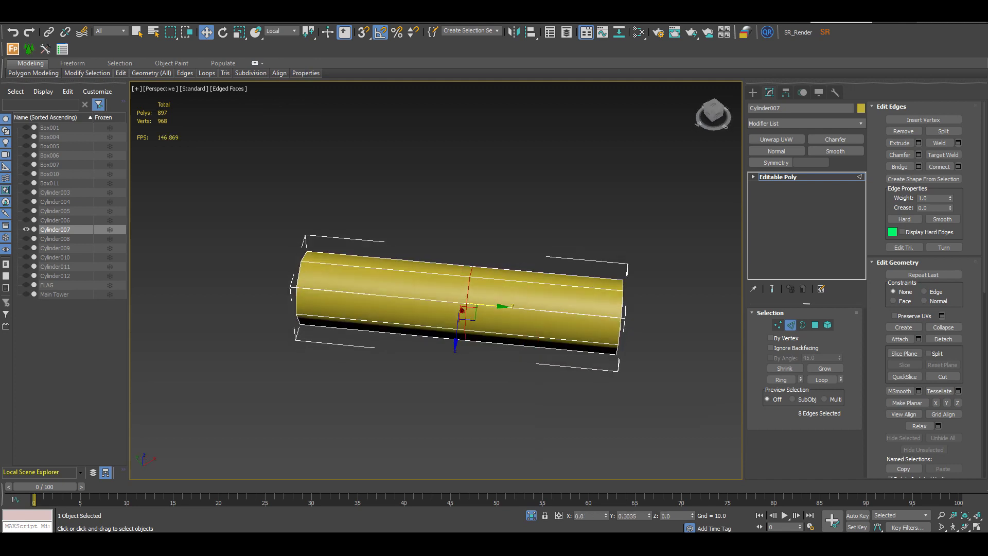
key("r")
left_click_drag(542, 314, 543, 329)
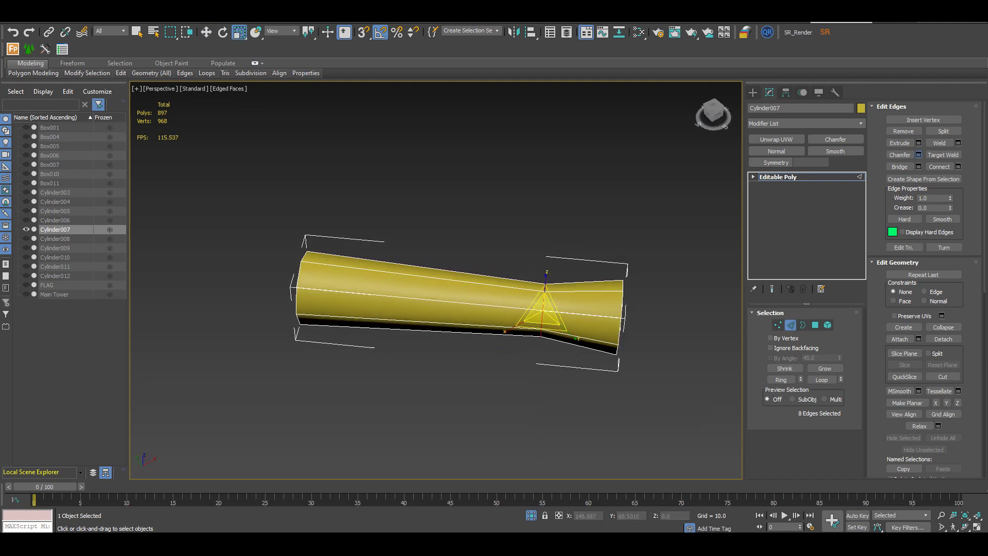
- Chamfer the peg's narrowed edge loop into a wider waist, and exit isolation
left_click(919, 154)
middle_click_drag(463, 329, 455, 303, "alt")
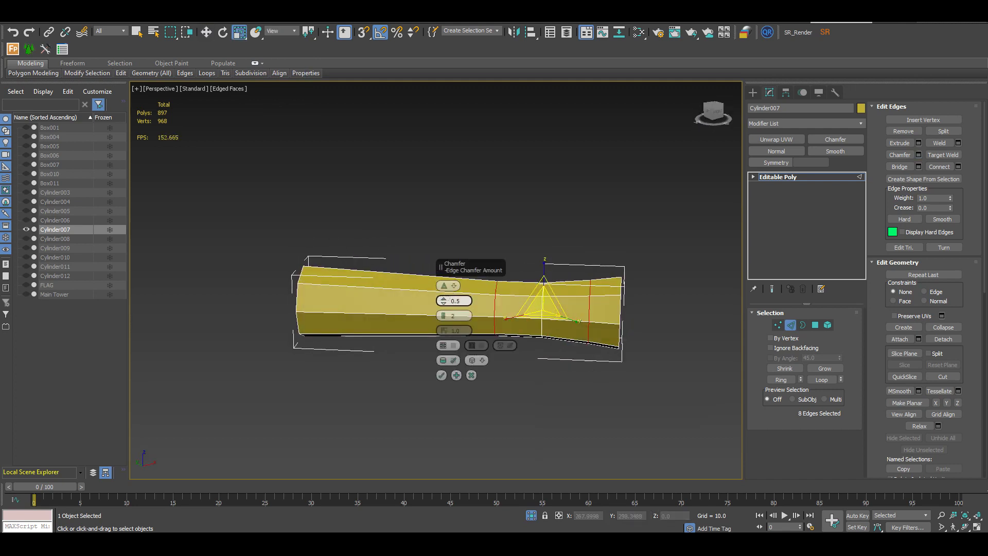
middle_click_drag(484, 309, 463, 330, "alt")
left_click(790, 325)
key("alt+q")
- Select the flag and chamfer the edges where its cloth bends over the tower's rim
scroll(463, 288, "down", 5)
middle_click_drag(489, 288, 458, 293, "alt")
left_click(648, 139)
middle_click_drag(514, 308, 432, 270, "alt")
scroll(437, 288, "down", 5)
scroll(437, 257, "up", 5)
left_click(566, 268)
middle_click_drag(515, 268, 422, 329, "alt")
key("2")
left_click(664, 278)
left_click(588, 337, "ctrl")
left_click(919, 155)
mouse_move(443, 300)
left_mouse_down()
mouse_move(443, 330)
mouse_move(444, 296)
left_mouse_up()
left_click(444, 314)
key("2")
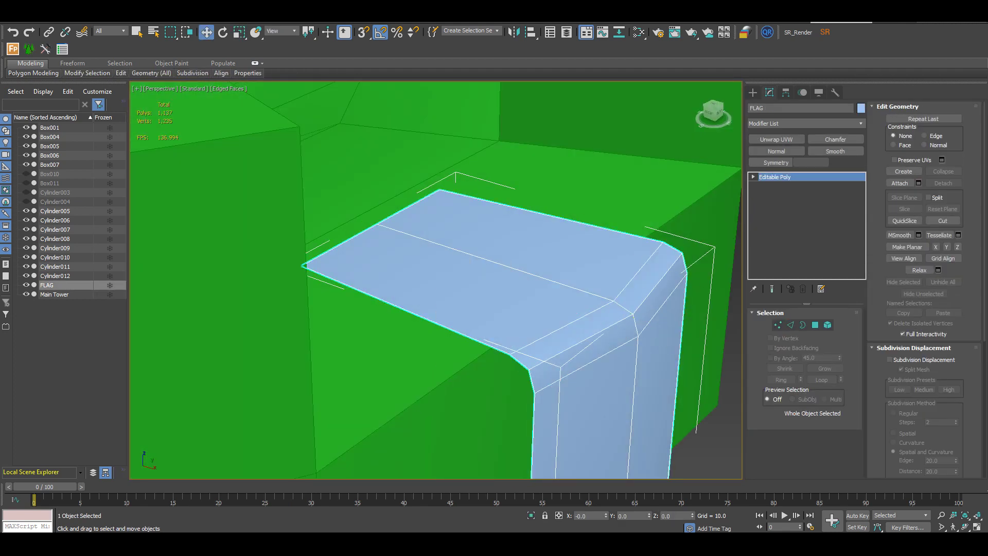
- Center the flag's pivot on the object and raise it to the flag's flat upper part
left_click(786, 92)
left_click(804, 163)
left_click(804, 217)
scroll(501, 208, "down", 4)
left_click_drag(499, 383, 499, 196)
scroll(491, 206, "up", 6)
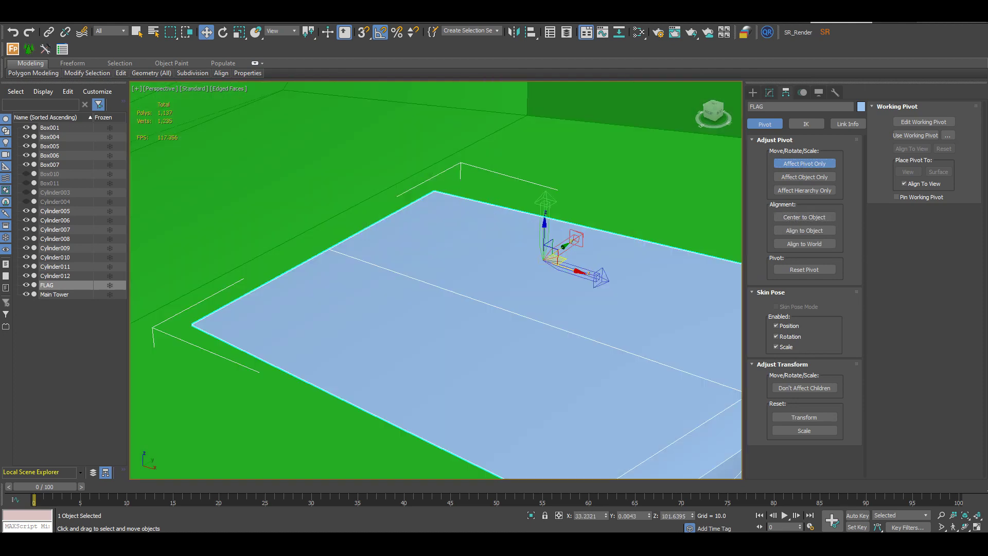
scroll(514, 275, "down", 3)
left_click(804, 164)
- Move the flag slightly inward over the top of the tower's wall
key("s")
left_click_drag(419, 268, 390, 257)
scroll(463, 267, "down", 5)
middle_click_drag(463, 268, 566, 206, "alt")
left_click(643, 150)
- Select the round platform's upper and lower rim edge loops and chamfer them
middle_click_drag(515, 360, 571, 278)
scroll(494, 231, "down", 2)
middle_click_drag(463, 180, 453, 391)
middle_click_drag(453, 309, 412, 330, "alt")
scroll(442, 216, "down", 2)
left_click(453, 231)
scroll(463, 250, "up", 5)
key("2")
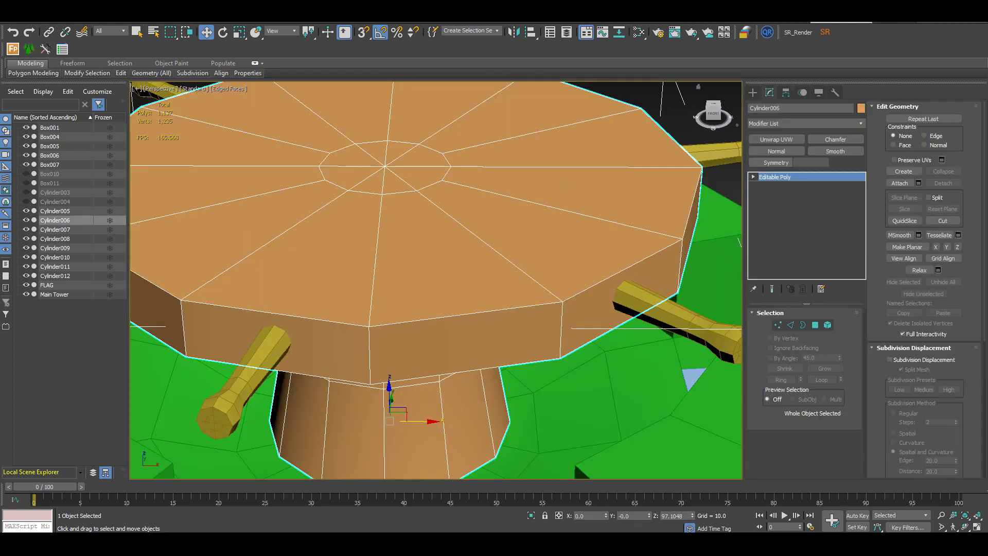
double_click(466, 314)
double_click(406, 379, "ctrl")
middle_click_drag(412, 371, 437, 217, "alt")
double_click(503, 178, "ctrl")
left_click(919, 155)
middle_click_drag(514, 216, 381, 286, "alt")
left_click(444, 302)
left_click(444, 299)
left_click(778, 325)
left_click(778, 325)
- Select the pegs around the platform in a side view and nudge them slightly downward
left_click(652, 304)
key("alt+w")
middle_click_drag(288, 437, 288, 385)
key("alt+w")
left_click_drag(263, 252, 518, 364)
scroll(446, 304, "up", 5)
scroll(415, 265, "up", 3)
left_click_drag(415, 264, 415, 268)
key("alt+w")
left_click(664, 304)
key("alt+w")
- Try a Chamfer modifier with a tension of 0.5 on the main tower
middle_click_drag(514, 247, 438, 196, "alt")
left_click(494, 355)
key("2")
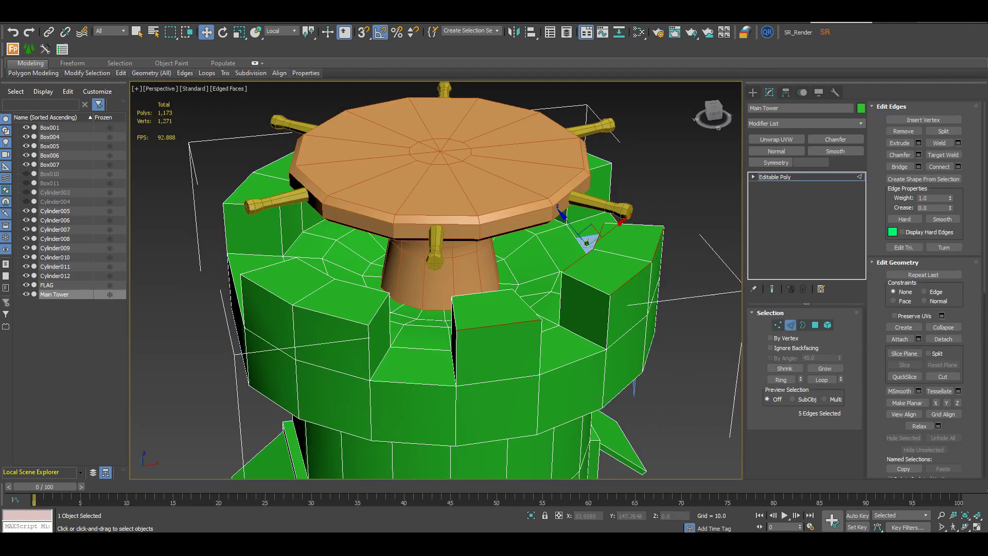
key("2")
middle_click_drag(504, 319, 446, 225)
left_click(835, 140)
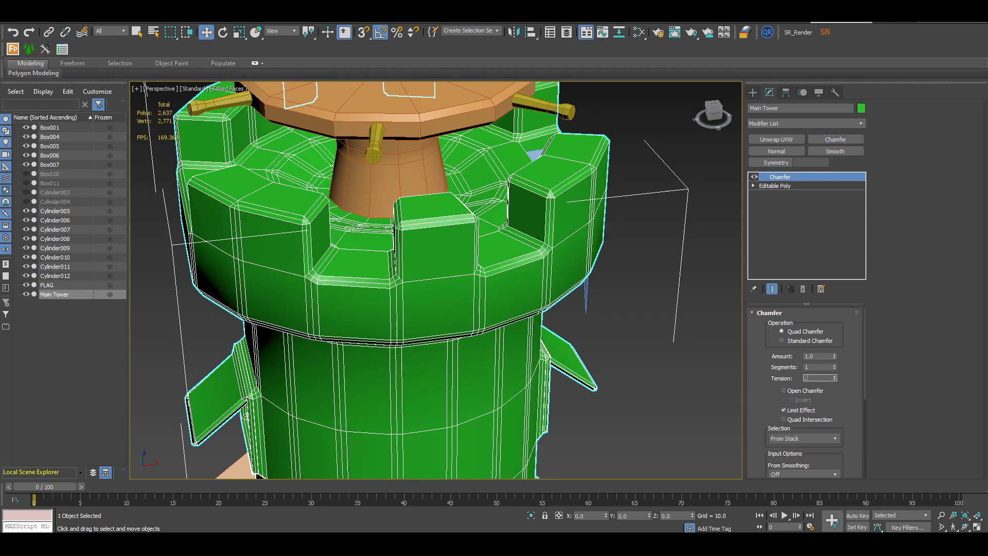
type("0.5")
key("Return")
key("F4")
middle_click_drag(443, 319, 441, 188, "alt")
key("ctrl+z")
key("ctrl+z")
- Apply a Smooth modifier with auto smoothing to the main tower and convert it to Editable Poly
left_click(835, 151)
left_click(771, 328)
right_click(442, 187)
mouse_move(474, 293)
left_click(569, 301)
- Try a Chamfer modifier on the main tower limited to unsmoothed edges, testing the different edge selection options
left_click(835, 139)
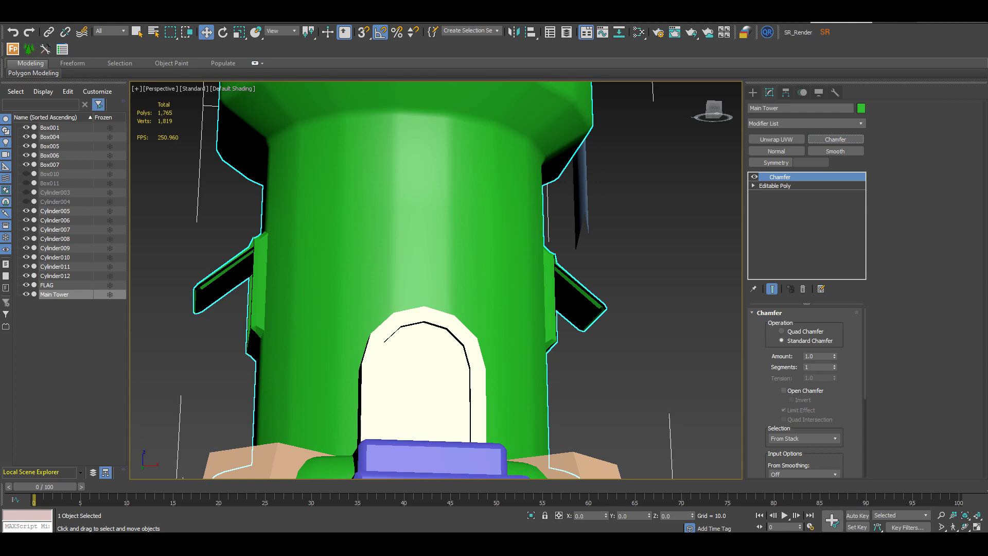
key("Return")
scroll(806, 394, "down", 3)
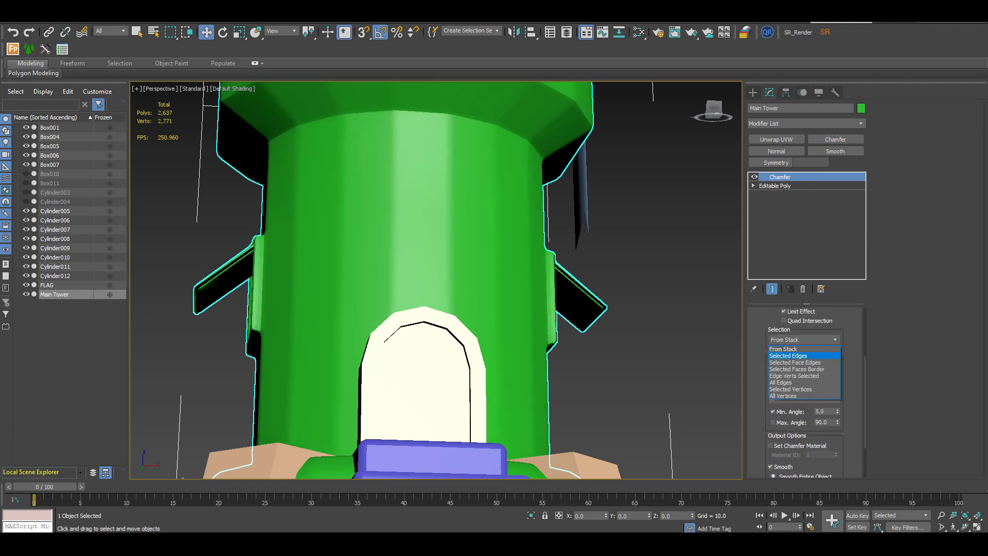
left_click(793, 356)
key("F4")
left_click(804, 340)
left_click(792, 349)
left_click(803, 376)
left_click(792, 392)
key("F4")
left_click(804, 376)
left_click(795, 399)
- Inspect the chamfered tower around its window flap and doorway, and undo the chamfer
middle_click_drag(515, 288, 592, 298, "alt")
scroll(806, 394, "down", 1)
scroll(807, 394, "down", 1)
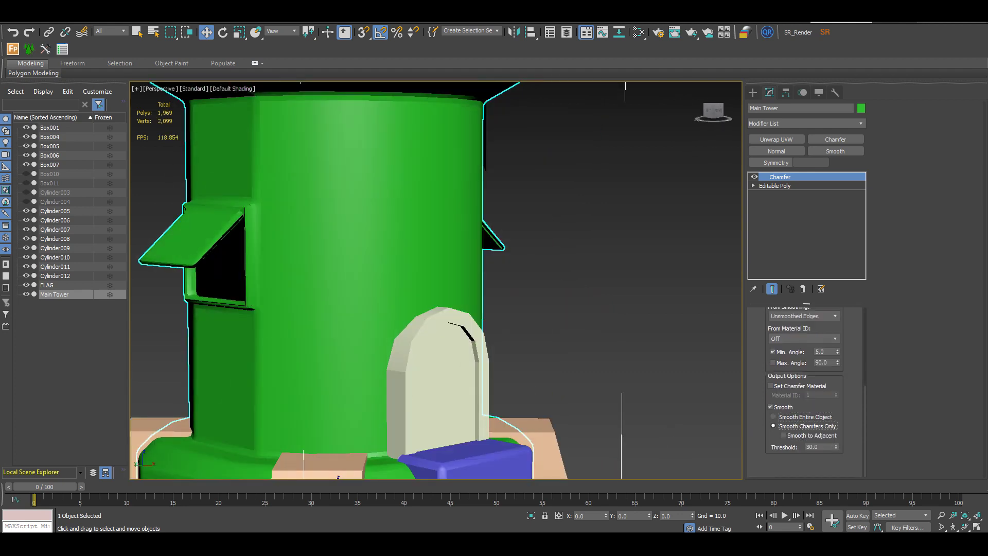
scroll(807, 394, "up", 5)
middle_click_drag(463, 288, 412, 309, "alt")
scroll(458, 329, "down", 3)
scroll(412, 308, "up", 3)
key("F4")
middle_click_drag(360, 288, 332, 268, "alt")
mouse_move(412, 288)
middle_mouse_down("alt")
mouse_move(396, 247)
mouse_move(412, 293)
middle_mouse_up("alt")
key("ctrl+z")
- Apply a Symmetry modifier to the main tower in the Top view and convert it to Editable Poly
key("alt+w")
middle_click(309, 206)
key("alt+w")
scroll(422, 258, "down", 2)
left_click(776, 163)
right_click(498, 208)
mouse_move(524, 315)
left_click(620, 323)
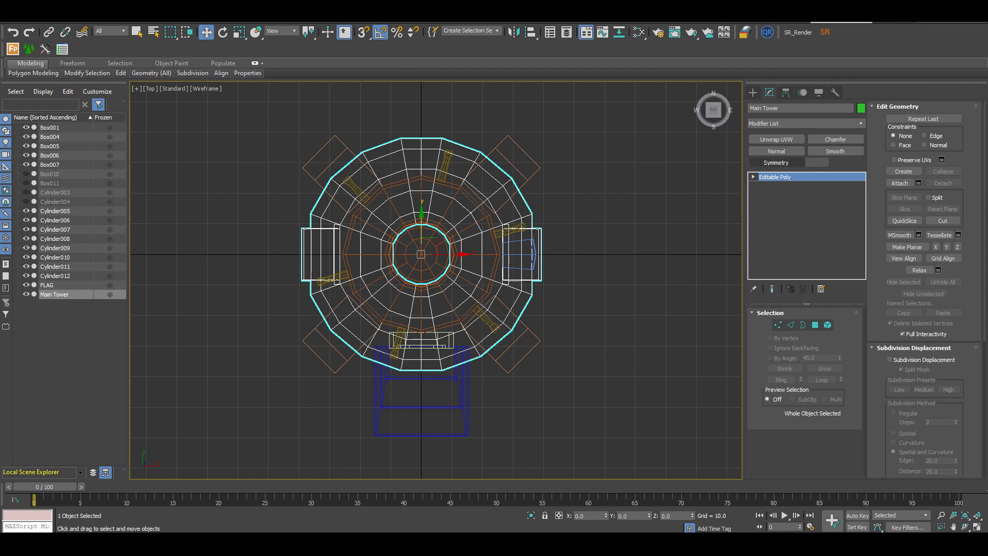
- Mirror the main tower along Y with another Symmetry modifier and collapse it to Editable Poly
left_click(775, 163)
left_click(798, 332)
right_click(498, 207)
left_click(620, 324)
- Delete the tower's back half and the left part of its front half, keeping only the front-right quarter
key("4")
left_click_drag(591, 110, 273, 248)
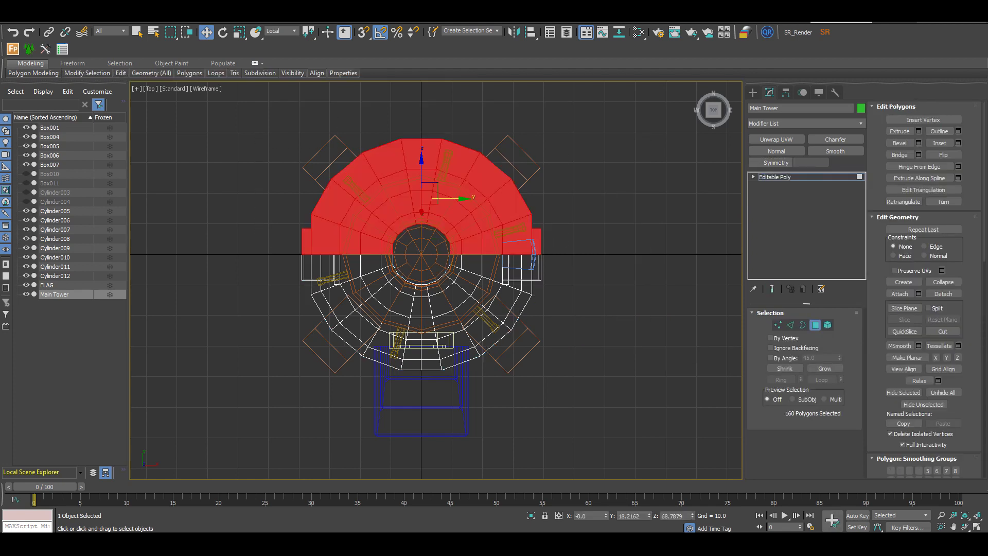
key("Delete")
left_click_drag(255, 177, 420, 415)
key("Delete")
- Isolate the quarter tower in the Perspective view and apply a Chamfer modifier, with edged faces turned off
key("alt+w")
middle_click(515, 350)
key("alt+w")
key("alt+q")
middle_click_drag(514, 309, 494, 340, "alt")
scroll(463, 288, "up", 3)
mouse_move(463, 288)
middle_mouse_down("alt")
mouse_move(484, 296)
mouse_move(432, 263)
mouse_move(453, 221)
mouse_move(438, 278)
mouse_move(448, 252)
mouse_move(432, 250)
middle_mouse_up("alt")
key("4")
left_click(835, 139)
scroll(443, 258, "up", 3)
key("F4")
scroll(438, 278, "down", 2)
- Rebuild the full tower with two Symmetry modifiers above the Chamfer, setting the upper one to Y with Flip
left_click(776, 163)
left_click(775, 163)
left_click(799, 332)
left_click(784, 344)
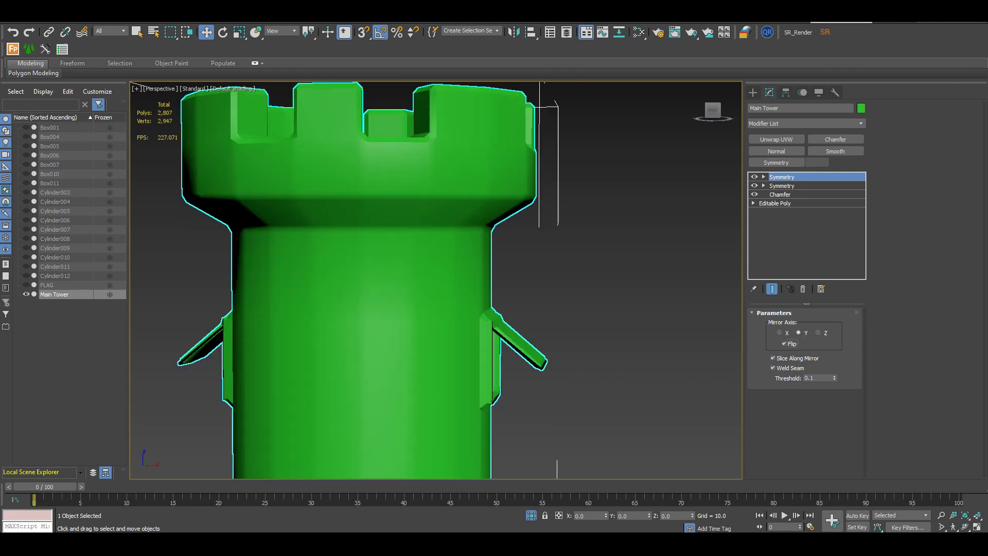
- Set the tower's Chamfer modifier to amount 0.2, 2 segments and tension 0.5
middle_click_drag(515, 308, 422, 304, "alt")
scroll(416, 358, "up", 4)
middle_click_drag(415, 358, 442, 355, "alt")
scroll(443, 308, "down", 3)
left_click(780, 195)
double_click(816, 378)
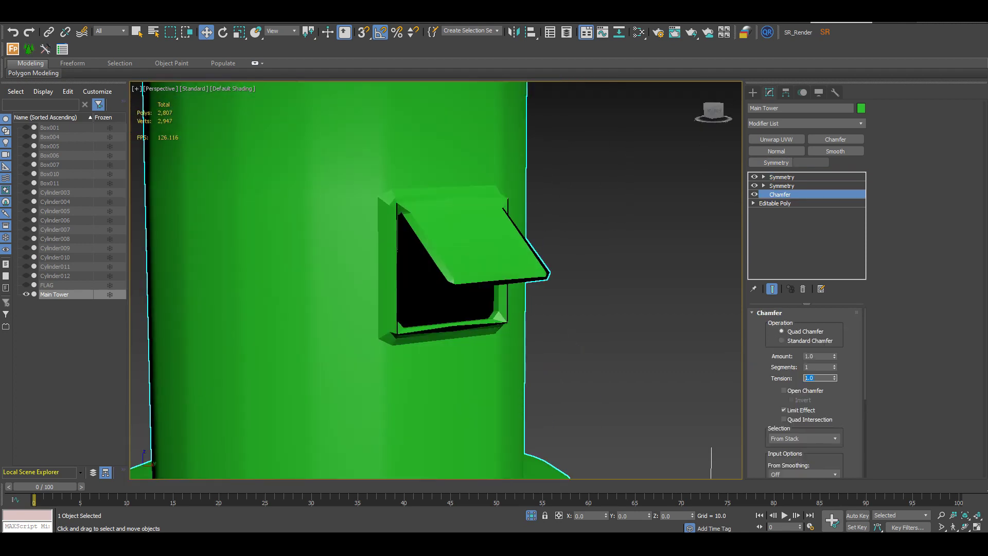
type("0.5")
key("Return")
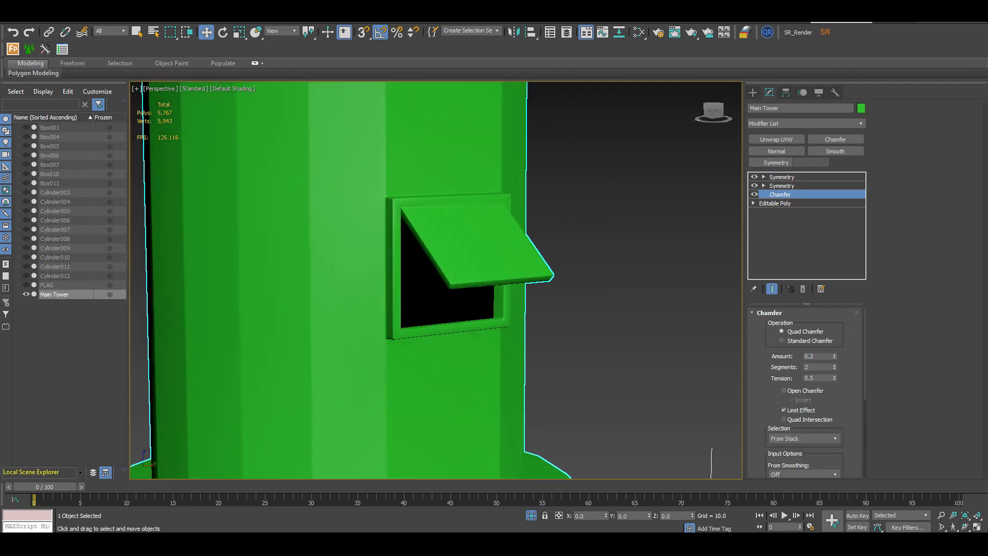
- Set the Chamfer modifier's From Smoothing input to Unsmoothed Edges and show edged faces around the tower
scroll(806, 392, "down", 3)
left_click(784, 330)
scroll(804, 360, "down", 2)
left_click(803, 340)
left_click(800, 355)
scroll(463, 288, "down", 3)
middle_click_drag(489, 299, 412, 278, "alt")
scroll(402, 293, "up", 2)
key("F4")
scroll(412, 278, "down", 3)
- Remove the Chamfer modifier from the main tower and collapse its symmetry stack into an Editable Poly
left_click(802, 289)
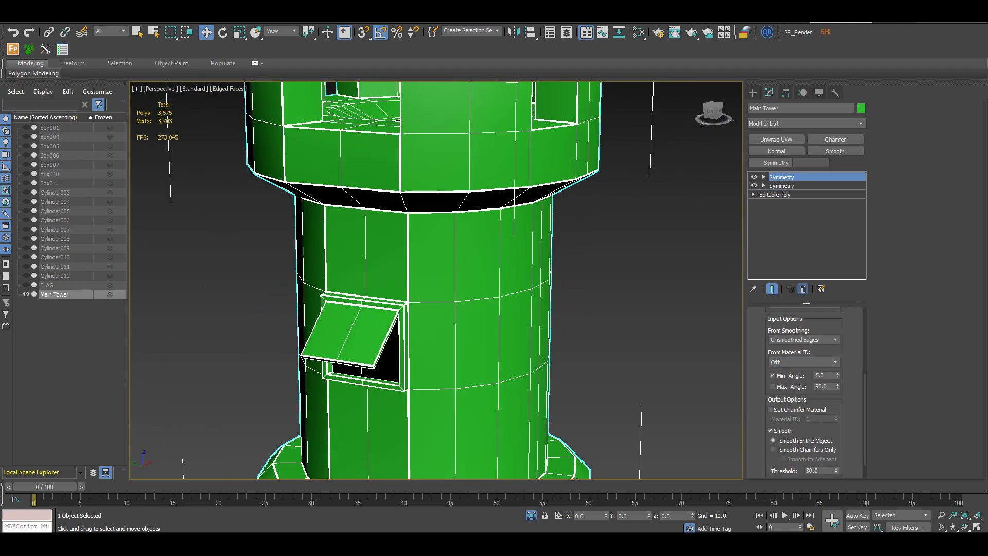
left_click(643, 257)
left_click(488, 232)
right_click(488, 187)
mouse_move(535, 294)
left_click(617, 302)
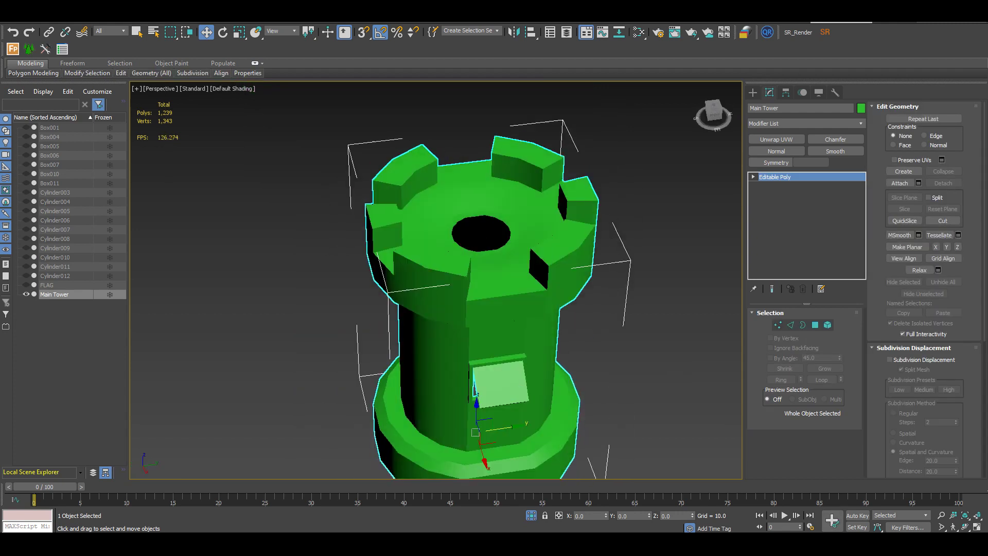
- Examine the full tower, both isolated and together with the door, steps and rocks
middle_click_drag(391, 319, 478, 273, "alt")
middle_click_drag(477, 442, 494, 309)
key("alt+q")
middle_click_drag(463, 391, 452, 288)
scroll(463, 288, "up", 2)
left_click(576, 304)
scroll(545, 247, "up", 2)
middle_click_drag(514, 288, 484, 288, "alt")
left_click(393, 278)
key("alt+q")
key("F4")
key("alt+q")
scroll(443, 288, "down", 2)
middle_click_drag(437, 216, 434, 314)
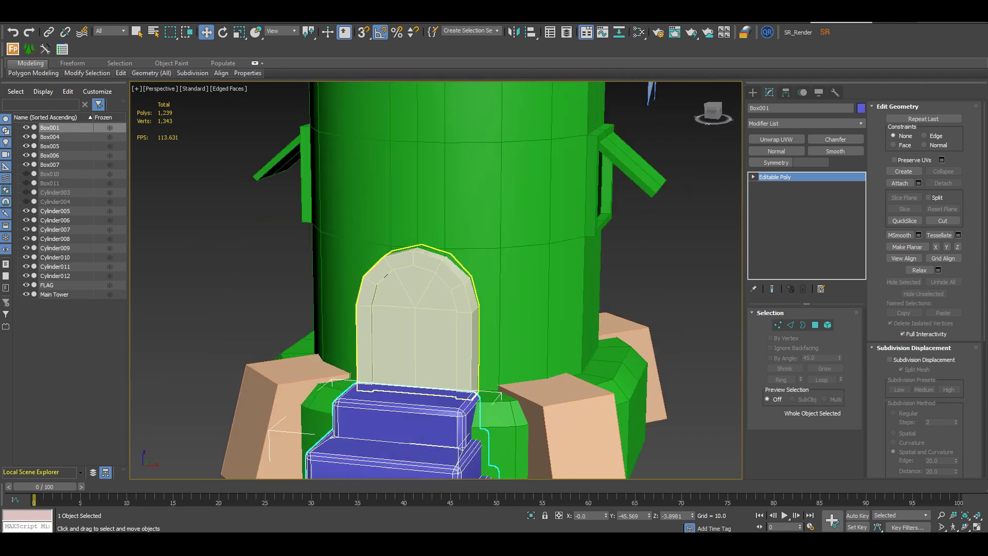
- Select the main tower and isolate it from the rest of the model
left_click(433, 308)
scroll(494, 319, "down", 4)
left_click(489, 308)
key("alt+q")
- Apply an Unwrap UVW modifier to the tower and look at its existing UV layout in the UV editor
left_click(776, 139)
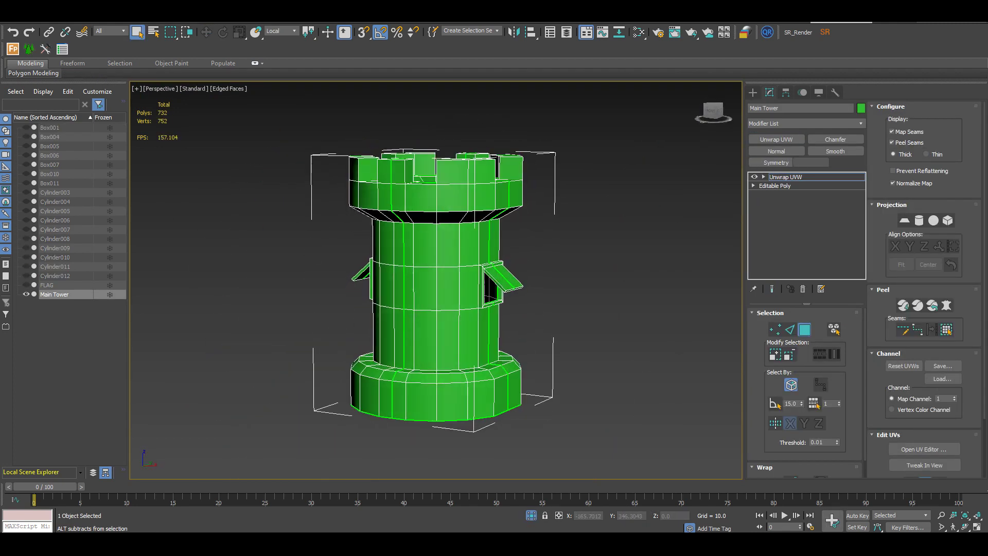
left_click(924, 448)
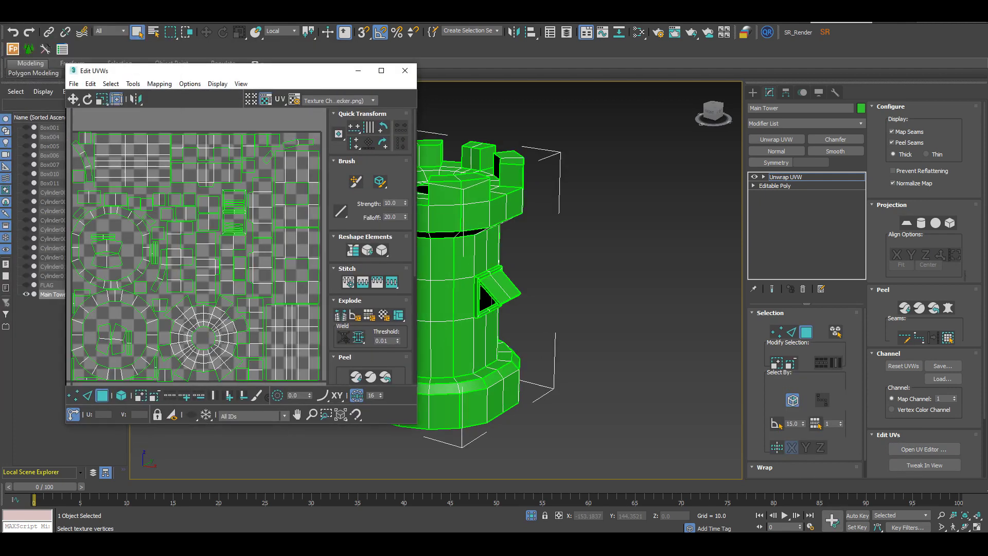
key("ctrl+alt+d")
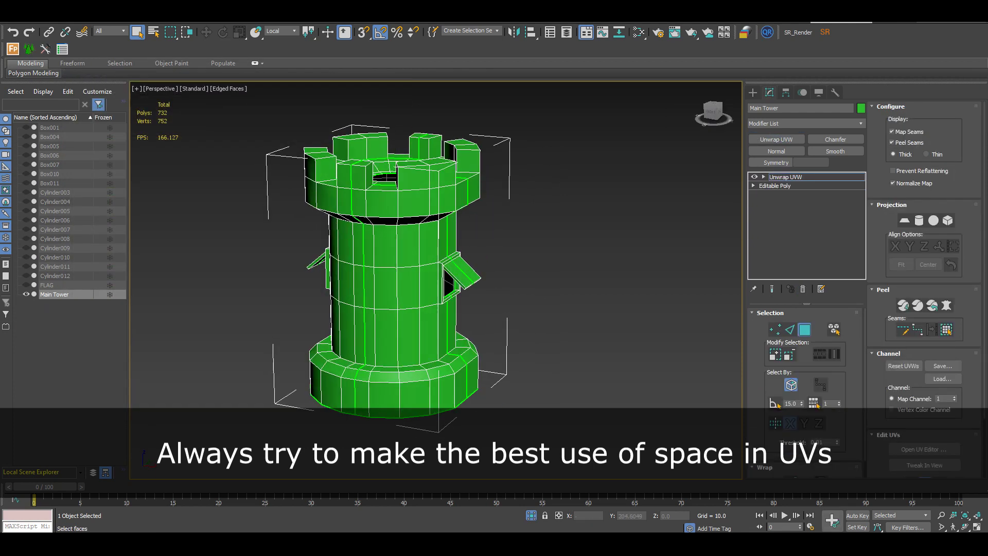
- Remove the selected redundant edge loops from the Editable Poly tower
middle_click_drag(392, 257, 391, 206, "alt")
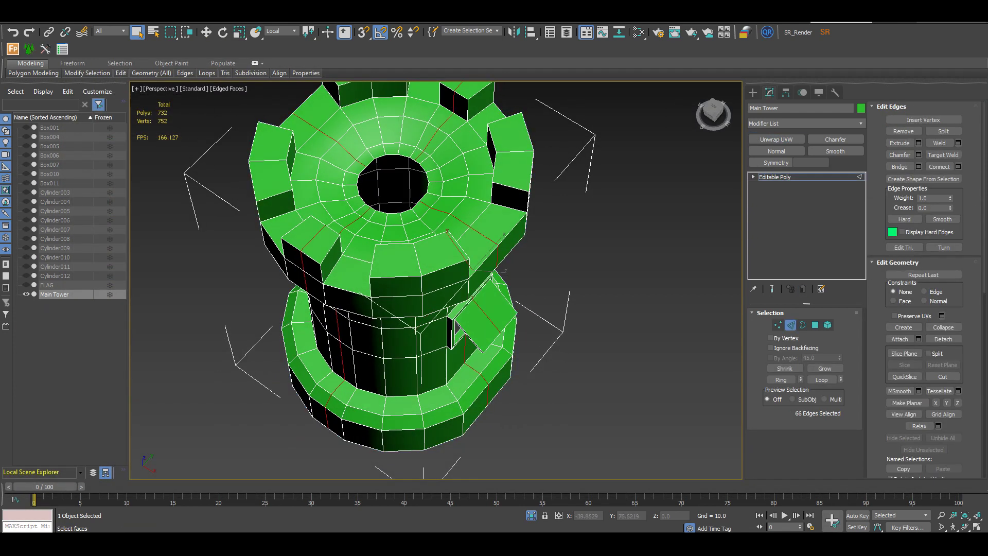
middle_click_drag(437, 329, 432, 206, "alt")
left_click(943, 155)
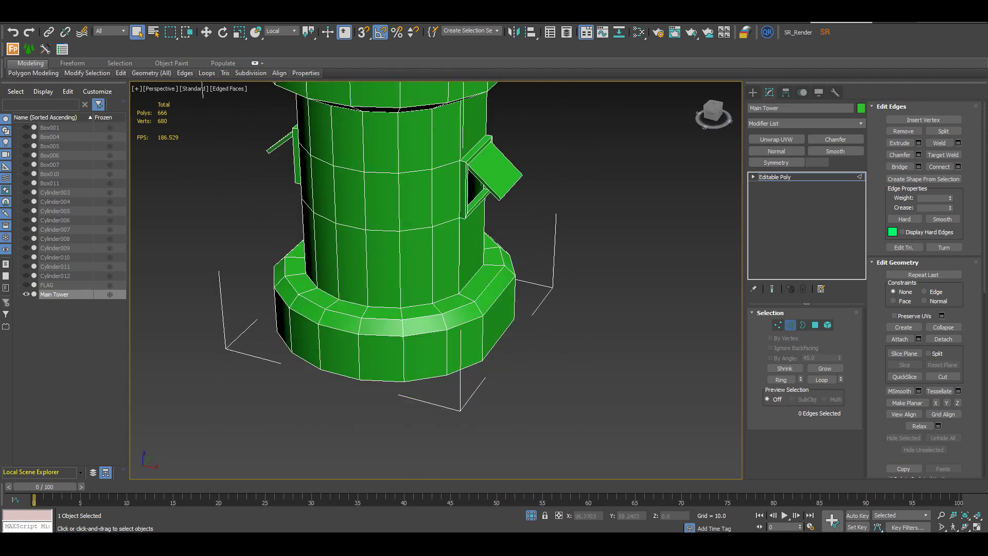
- Apply Unwrap UVW to the cleaned-up tower, switch to polygon selection and open the UV editor
left_click(776, 139)
key("3")
left_click(489, 329)
middle_click_drag(509, 346, 486, 332, "alt")
left_click(443, 344)
left_click(489, 330)
left_click(925, 449)
- Select the outer ring of polygons around the tower's base for unwrapping
key("2")
double_click(541, 325)
middle_click_drag(438, 303, 573, 319)
key("3")
middle_click_drag(173, 304, 162, 256)
left_click(605, 363)
left_click(562, 363, "shift")
key("ctrl+Page_Up")
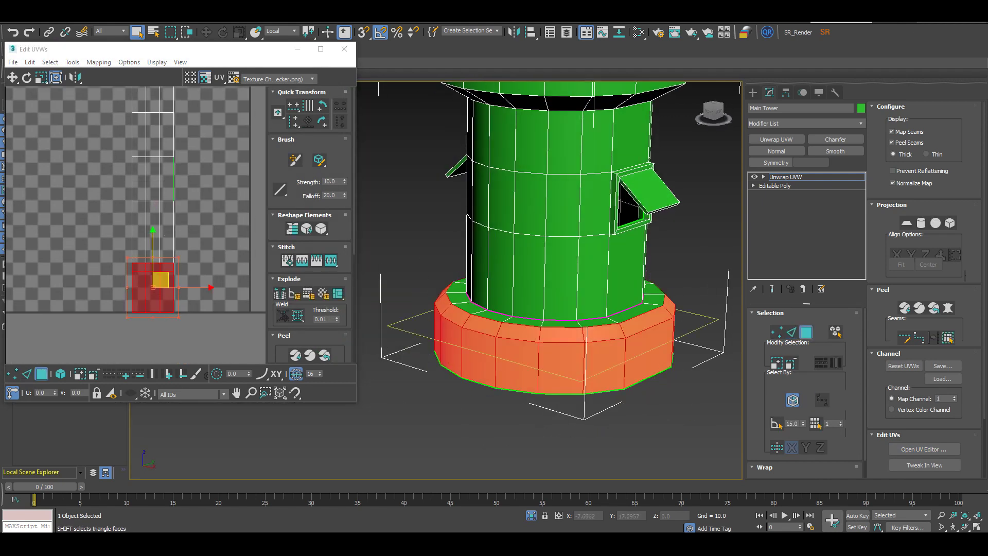
- Add the remaining top faces of the base ring to the selection and move its UVs outside the texture tile
left_click(457, 287, "ctrl")
middle_click_drag(457, 287, 535, 334, "alt")
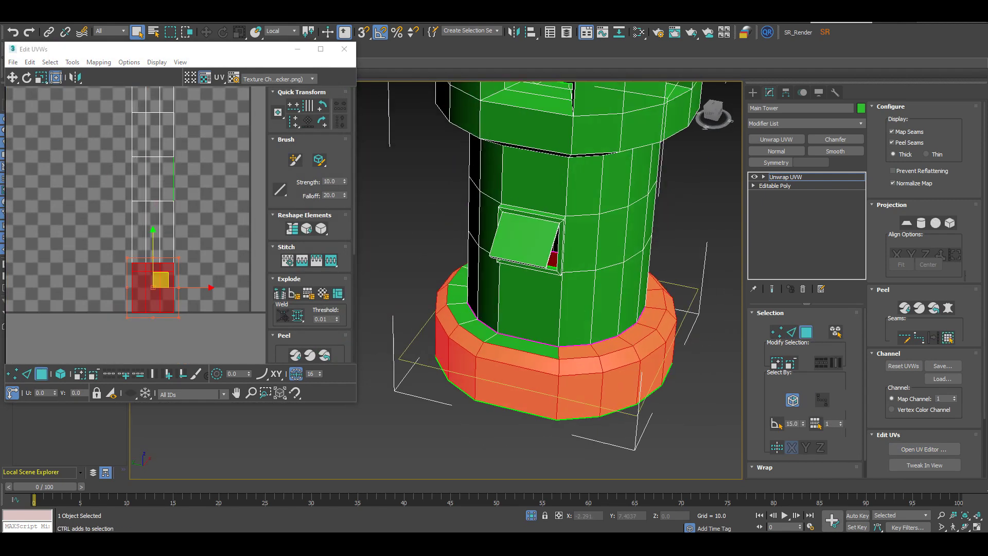
left_click(536, 352, "ctrl")
left_click(504, 345, "ctrl")
left_click(478, 332, "ctrl")
left_click(460, 317, "ctrl")
middle_click_drag(460, 317, 540, 334, "alt")
left_click_drag(161, 280, 323, 287)
middle_click_drag(322, 287, 165, 259)
- Unfold the base ring's UVs into a flat strip with Relax By Polygon Angles
key("2")
middle_click_drag(587, 381, 551, 334, "alt")
key("3")
double_click(607, 403)
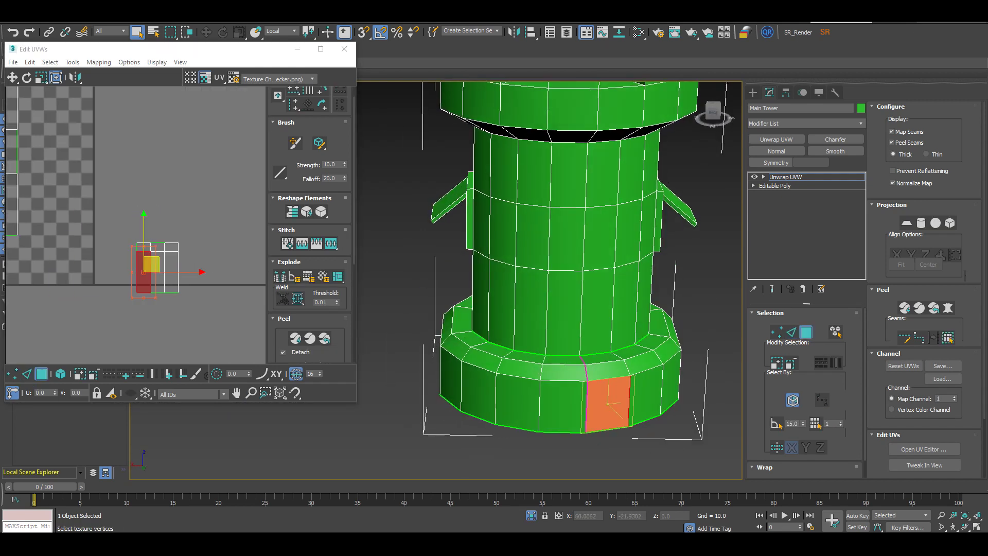
left_click(122, 137)
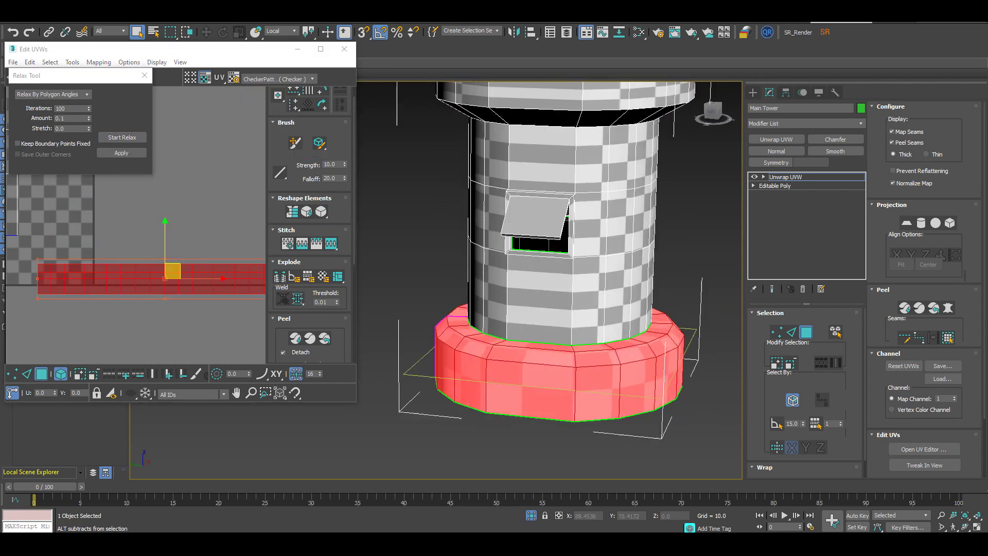
middle_click_drag(515, 308, 555, 308, "alt")
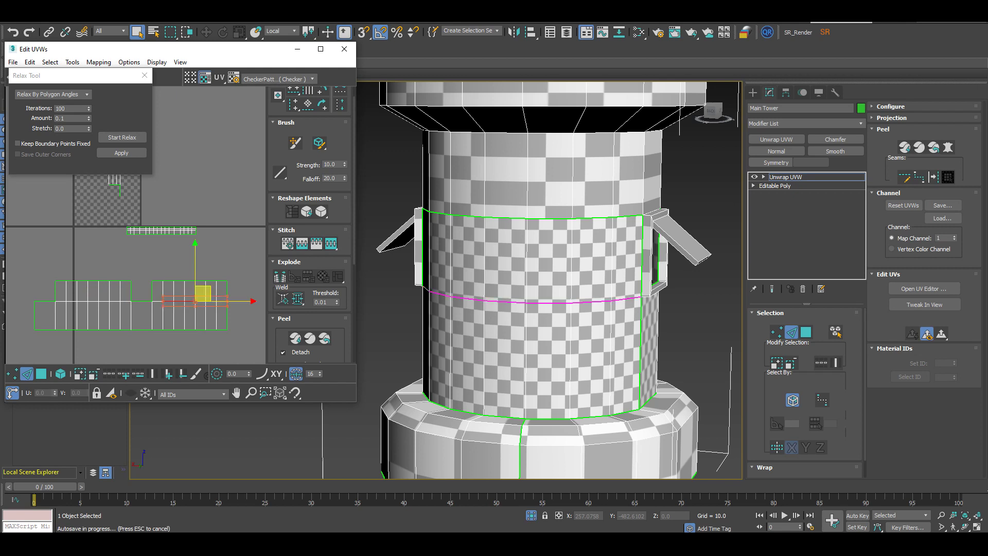
- Try to select the band of polygons around the tower shaft above the window level
key("3")
left_click(540, 314)
middle_click_drag(581, 289, 515, 309, "alt")
left_click(618, 236)
middle_click_drag(618, 257, 514, 257, "alt")
left_click_drag(515, 229, 612, 237, "ctrl")
middle_click_drag(612, 258, 576, 263, "alt")
left_click_drag(530, 250, 463, 250, "ctrl")
middle_click_drag(463, 257, 535, 260, "alt")
left_click_drag(525, 254, 422, 252, "ctrl")
middle_click_drag(463, 268, 499, 247, "alt")
left_click(680, 257)
left_click(515, 231)
key("2")
key("3")
- Select the whole band of shaft polygons directly below the collar and move its UVs off the texture tile
left_click(569, 232)
left_click_drag(479, 242, 545, 242, "ctrl")
middle_click_drag(602, 247, 515, 253, "alt")
left_click_drag(566, 252, 684, 253, "ctrl")
middle_click_drag(679, 252, 504, 252, "alt")
left_click(558, 252, "ctrl")
left_click_drag(432, 252, 620, 253, "ctrl")
left_click(912, 333)
left_click_drag(116, 185, 149, 355)
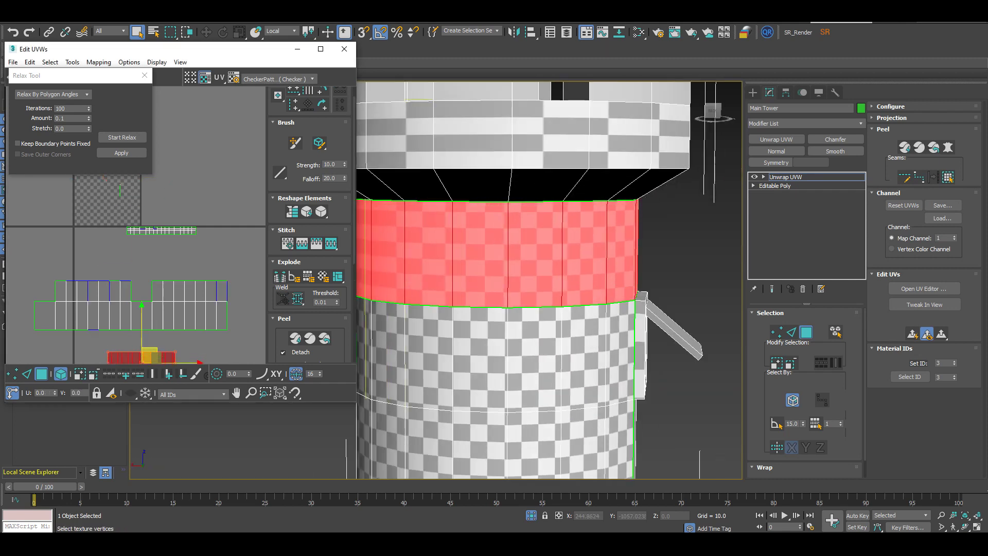
- Move the upper band's UV shell above the shaft shells and relax it by polygon angles
middle_click_drag(149, 329, 198, 308)
left_click_drag(198, 334, 192, 236)
left_click(122, 138)
left_click(122, 137)
left_click(162, 226)
left_click(185, 244)
scroll(199, 238, "up", 7)
left_click(200, 237)
- Split the upper band's UVs along the vertical edge above the window corner and relax them into a straight strip
middle_click_drag(556, 288, 515, 237, "alt")
left_click(517, 221)
key("2")
left_click(541, 221)
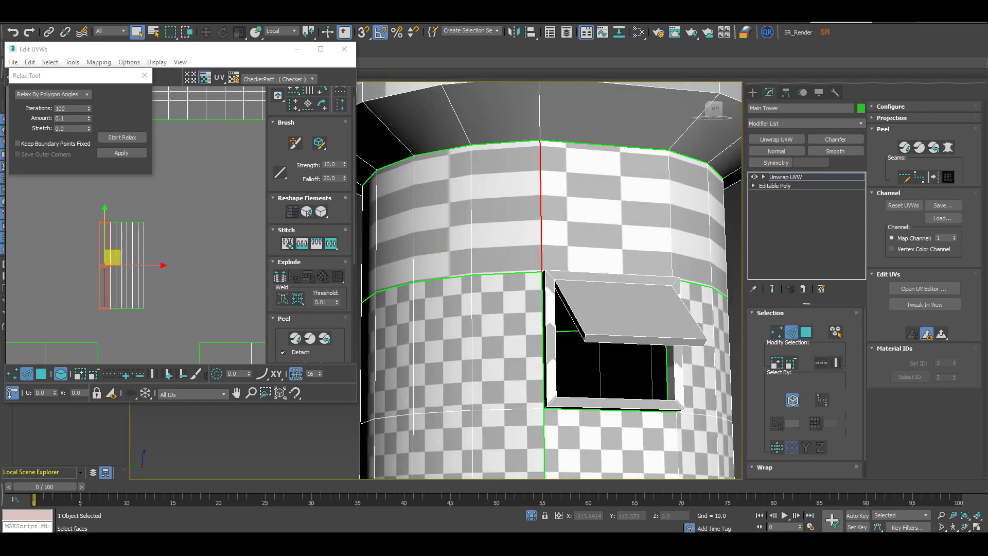
key("3")
left_click(124, 265)
left_click(122, 137)
left_click(122, 138)
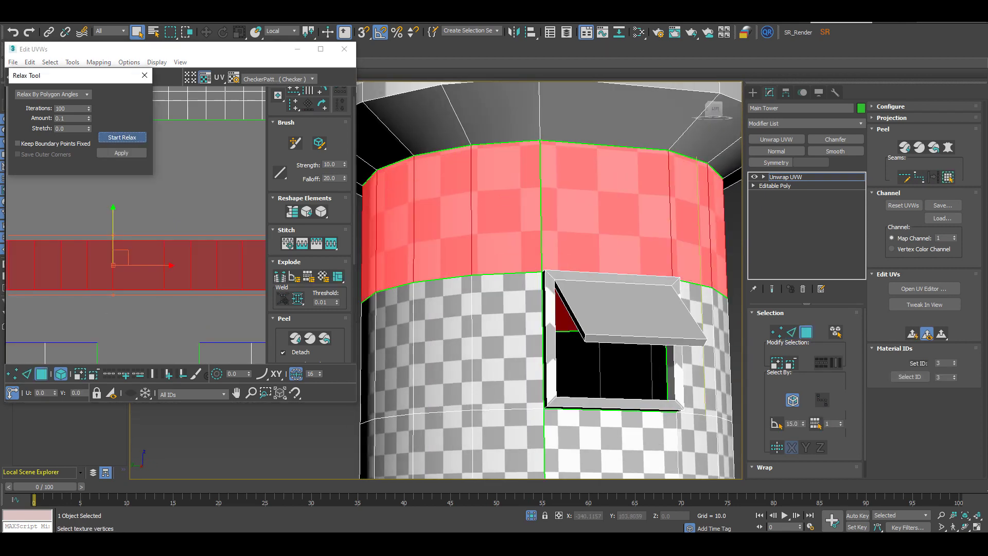
- Stitch the upper band's UV strip to the shaft shells along their shared edges
left_click(198, 206)
scroll(201, 248, "down", 6)
middle_click_drag(201, 248, 201, 205)
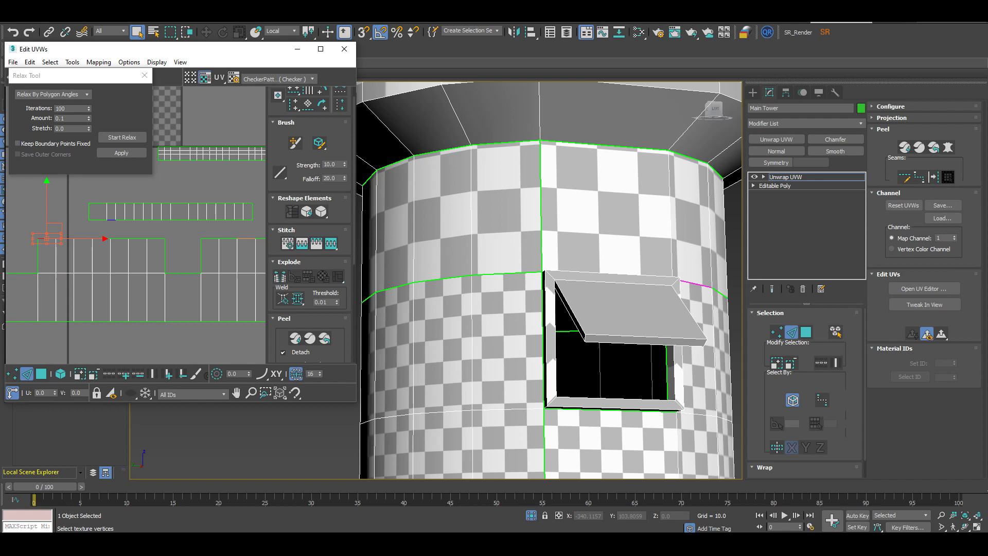
left_click(316, 244)
left_click(331, 243)
key("ctrl+z")
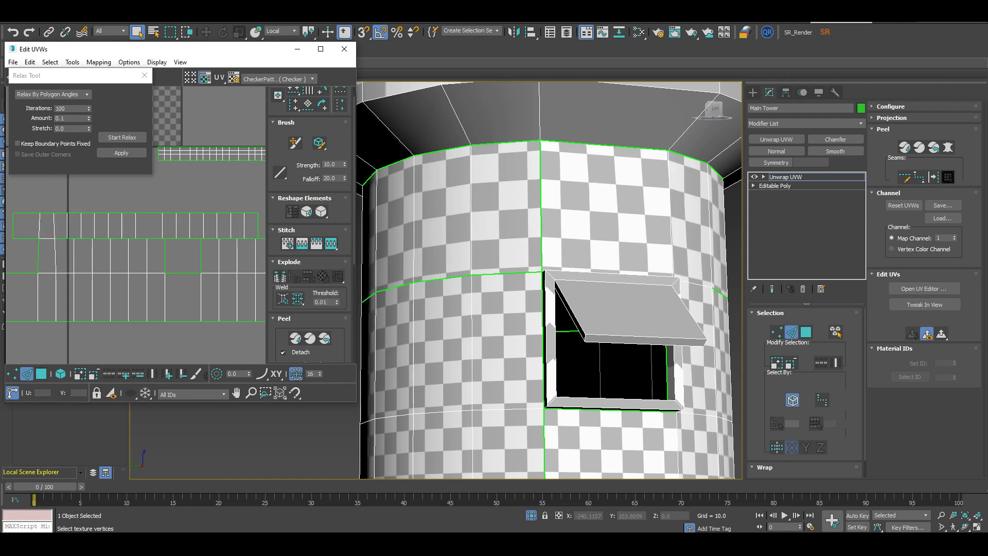
middle_click_drag(227, 247, 142, 245)
left_click(234, 236)
left_click(331, 243)
- Relax the joined shaft shell by polygon angles and stitch its remaining horizontal seam
left_click(154, 295)
left_click(121, 137)
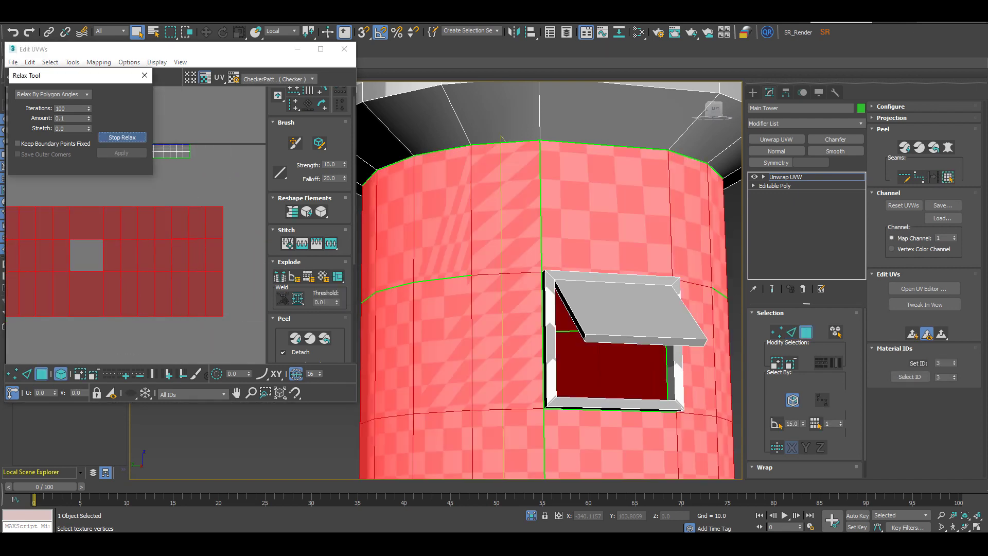
left_click(122, 137)
left_click(145, 76)
left_click(237, 288)
double_click(180, 238)
left_click(331, 243)
middle_click_drag(149, 247, 221, 255)
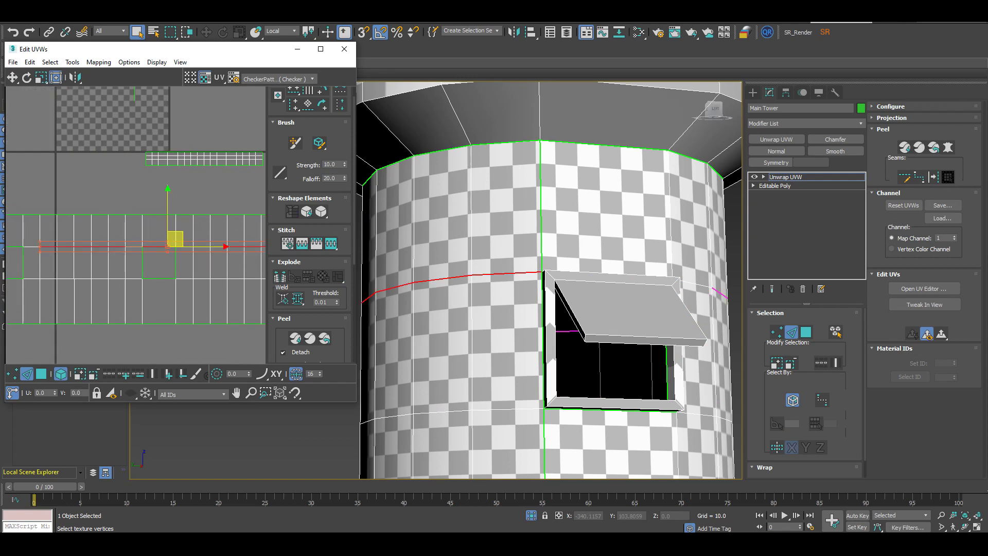
- Select the complete shaft UV shell and relax it again by polygon angles
scroll(162, 252, "down", 3)
left_click(41, 373)
left_click(95, 283)
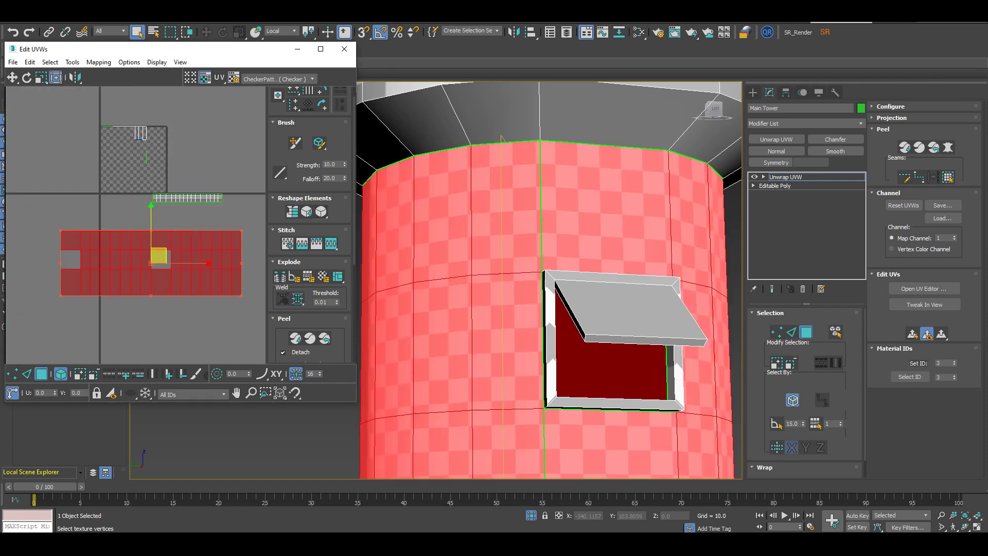
left_click(321, 212)
left_click(122, 138)
left_click(122, 138)
left_click(190, 217)
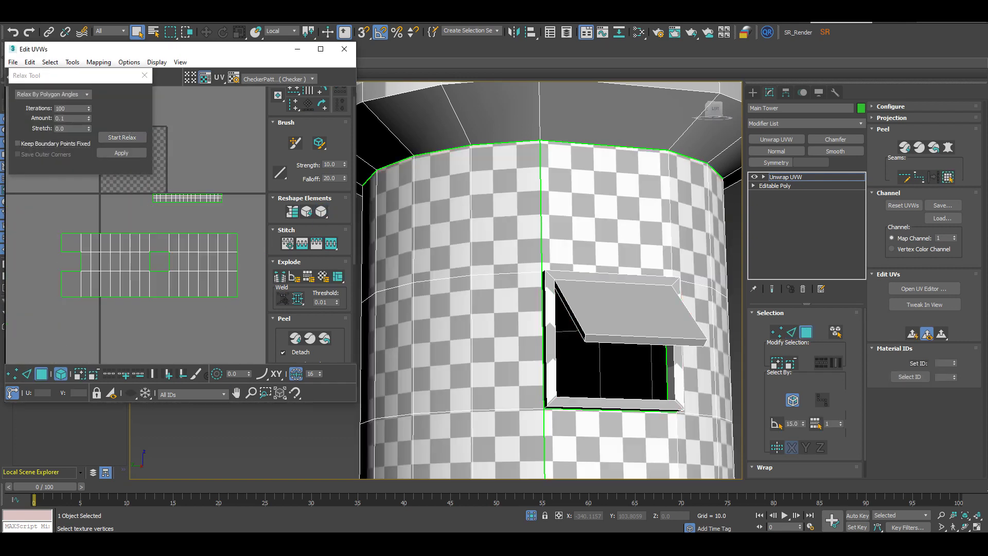
- Rescale the base strip and the shaft UV shell to a matching checker density
scroll(190, 219, "up", 3)
scroll(525, 281, "down", 5)
middle_click_drag(525, 329, 517, 221)
middle_click_drag(517, 221, 540, 247, "alt")
left_click_drag(204, 165, 228, 285)
scroll(308, 304, "down", 5)
left_click(279, 301)
left_click(205, 223)
middle_click_drag(520, 288, 546, 306, "alt")
- Try relaxing the base strip's UVs by polygon angles, and undo the relax
left_click(206, 190)
left_click(122, 137)
left_click(122, 137)
left_click(145, 75)
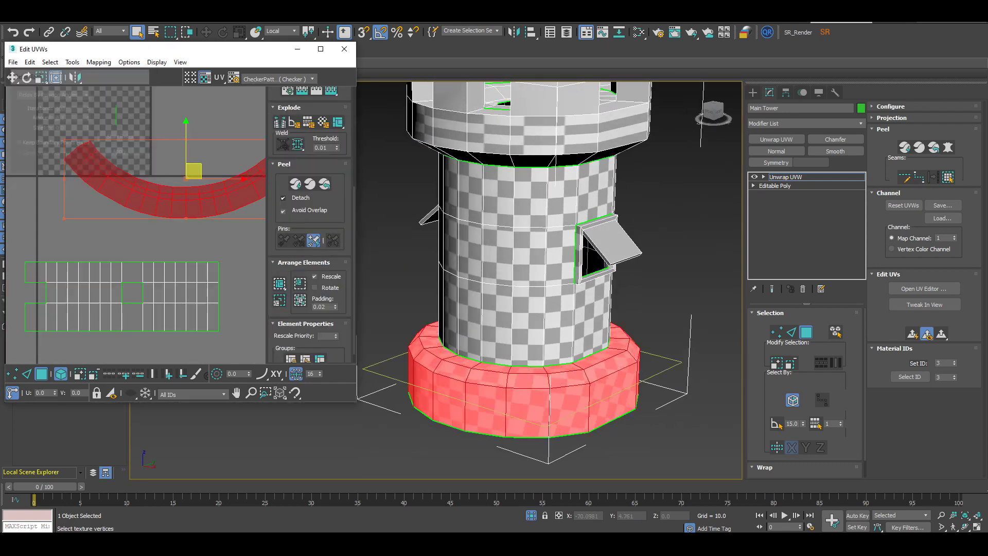
key("ctrl+z")
- Break the vertical UV edges along the top row of the base strip
scroll(117, 165, "up", 5)
key("2")
double_click(119, 201)
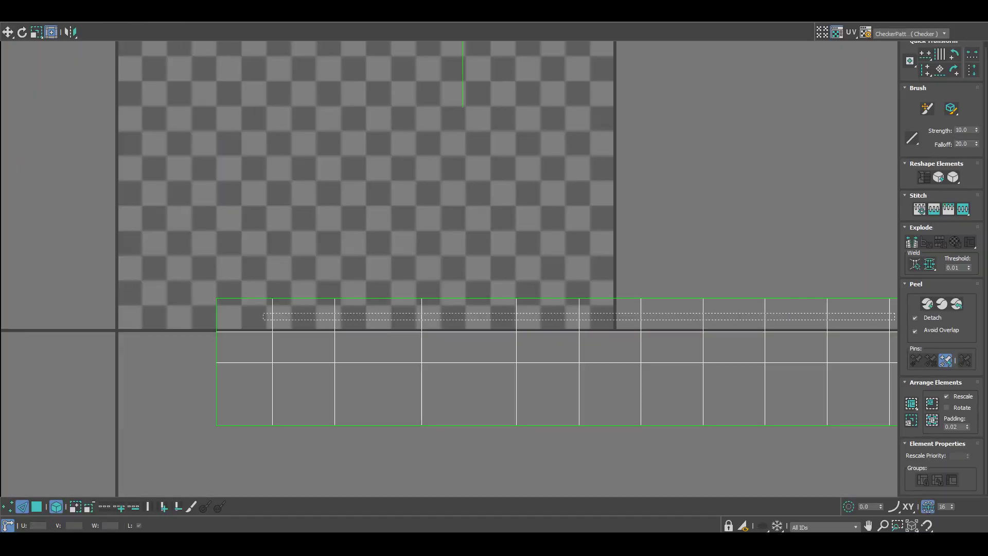
left_click_drag(894, 320, 897, 321)
scroll(182, 396, "down", 5)
left_click(155, 453)
- Relax the UVs of the base strip by polygon angles now that its top-row edges are split
left_click(56, 507)
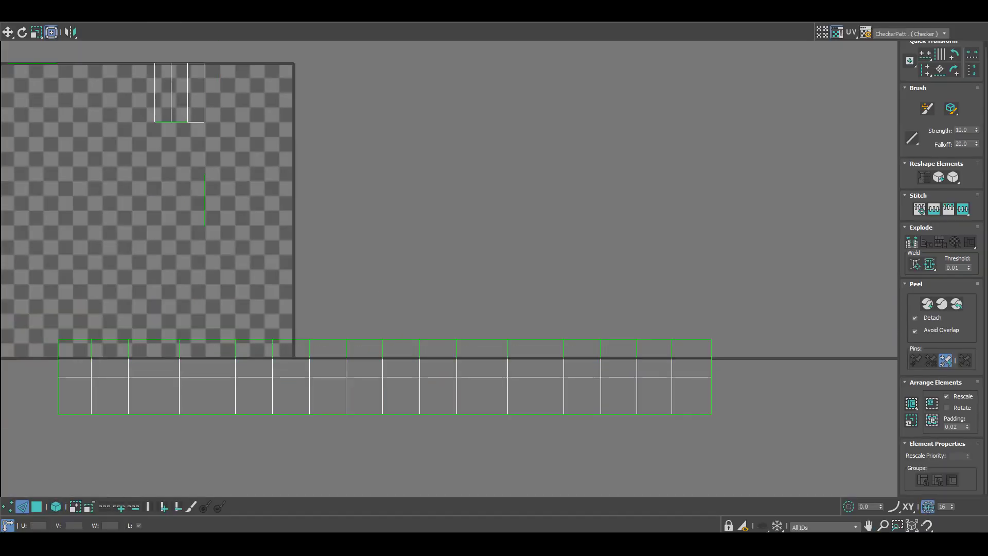
left_click(74, 368)
scroll(75, 368, "down", 5)
middle_click_drag(74, 367, 372, 302)
left_click(122, 137)
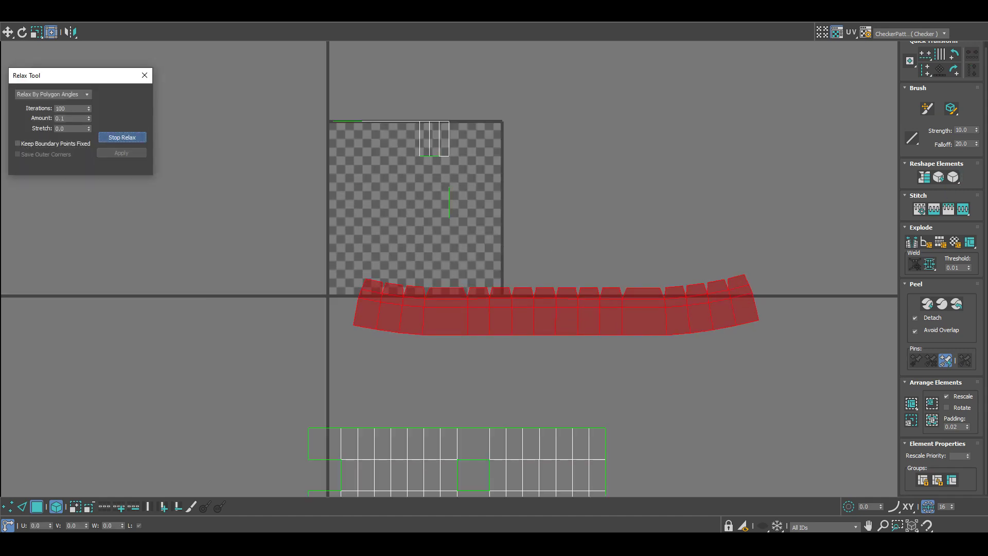
left_click(122, 137)
left_click(216, 206)
scroll(385, 295, "up", 4)
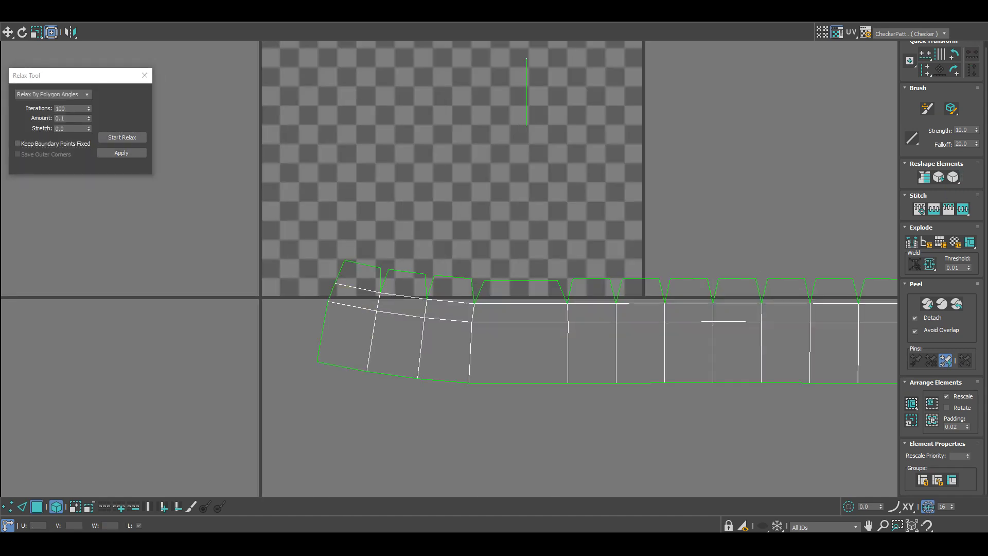
- Try relaxing the faces at one end of the base strip by polygon angles, and undo the changes
double_click(401, 314)
key("3")
left_click_drag(295, 240, 364, 319)
left_click(122, 137)
left_click(122, 137)
left_click(668, 227)
middle_click_drag(669, 226, 346, 205)
key("ctrl+z")
key("ctrl+z")
key("ctrl+z")
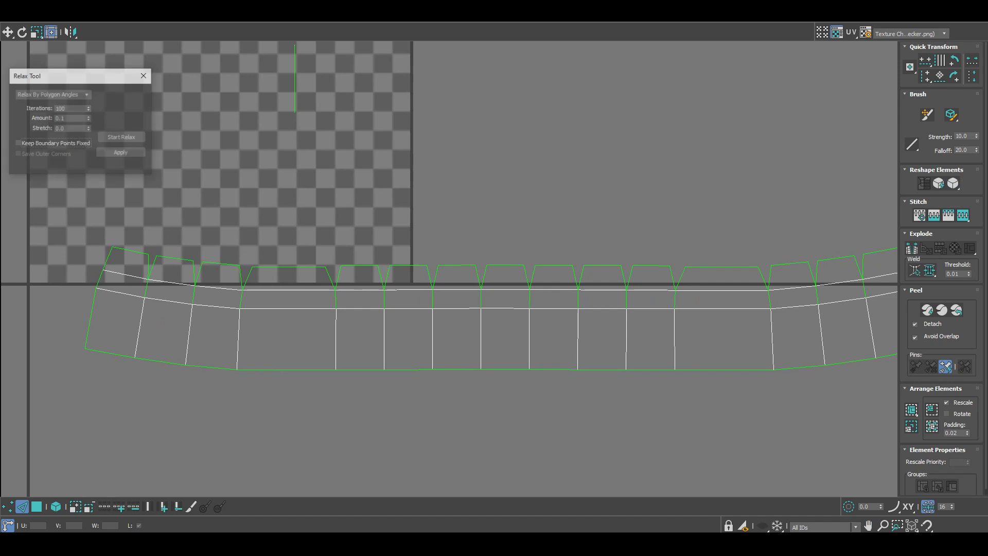
- Try relaxing all the UV shells by polygon angles, and undo the relax
key("ctrl+a")
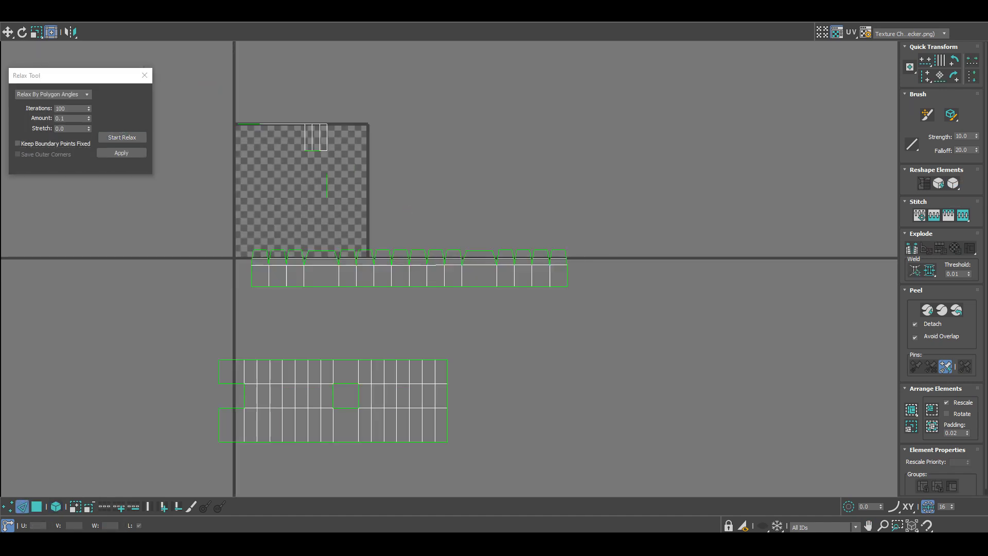
left_click(122, 138)
left_click(122, 137)
key("ctrl+z")
- Rescale the base strip and shaft shells to a matching density and display the Checker pattern map
key("3")
left_click(296, 276)
left_click(301, 396, "ctrl")
left_click(911, 426)
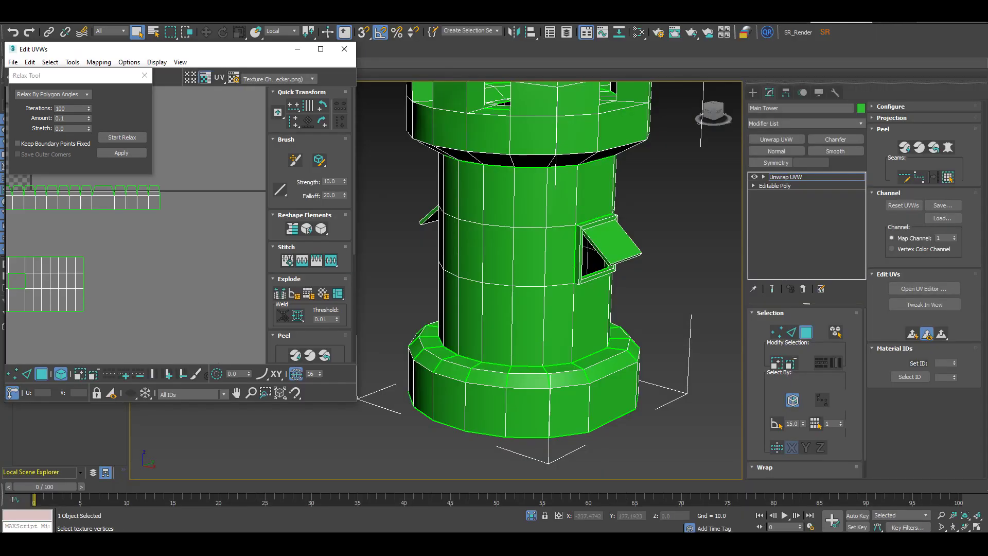
left_click(277, 78)
left_click(272, 95)
- Select the ring of sloped faces on the underside of the tower's crown, all around the shaft
middle_click_drag(530, 222, 486, 216, "alt")
scroll(511, 221, "up", 3)
left_click(511, 214)
scroll(511, 221, "down", 3)
key("2")
left_click(486, 217)
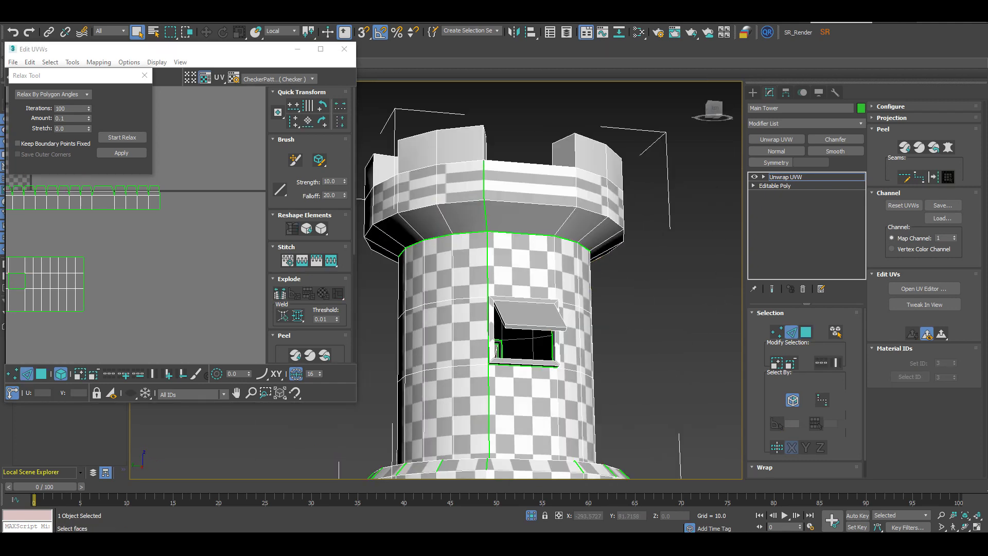
key("3")
left_click(525, 218)
left_click(555, 219, "ctrl")
middle_click_drag(535, 221, 504, 213, "alt")
left_click(582, 205, "ctrl")
middle_click_drag(581, 206, 536, 177, "alt")
left_click(630, 139, "ctrl")
left_click(682, 167, "ctrl")
- Enlarge the UV editor window, planar-map the selected crown underside faces, and move their ring shell outside the texture square
middle_click_drag(77, 229, 236, 303)
left_click_drag(356, 402, 514, 492)
middle_click_drag(298, 247, 258, 270)
scroll(465, 288, "down", 3)
left_click(913, 334)
left_click_drag(160, 262, 358, 230)
left_click(278, 190)
middle_click_drag(664, 222, 566, 273, "alt")
- Relax the ring-shaped UV shell of the crown underside by polygon angles
key("3")
left_click(305, 216)
left_click(122, 137)
left_click(122, 137)
left_click(268, 185)
key("2")
left_click(351, 199)
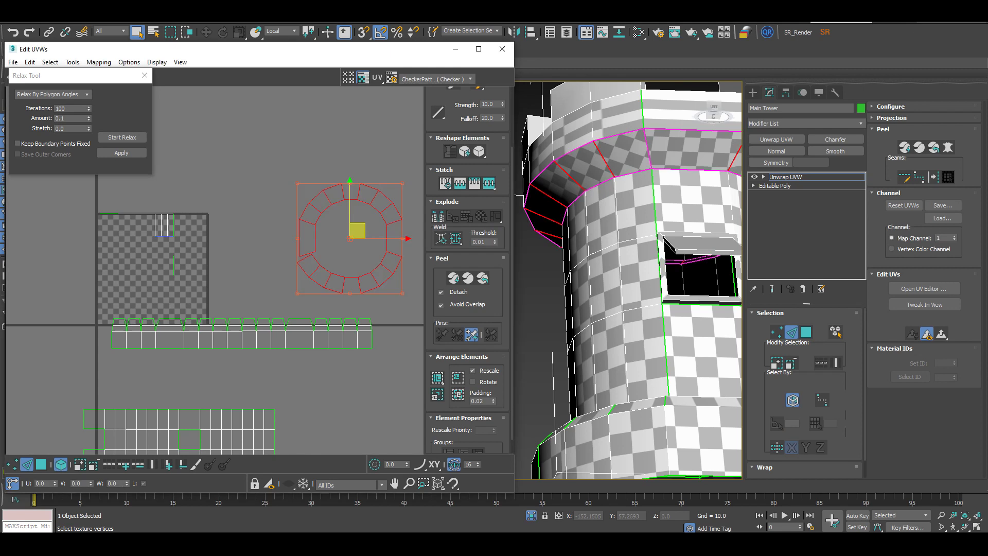
left_click(377, 246)
key("3")
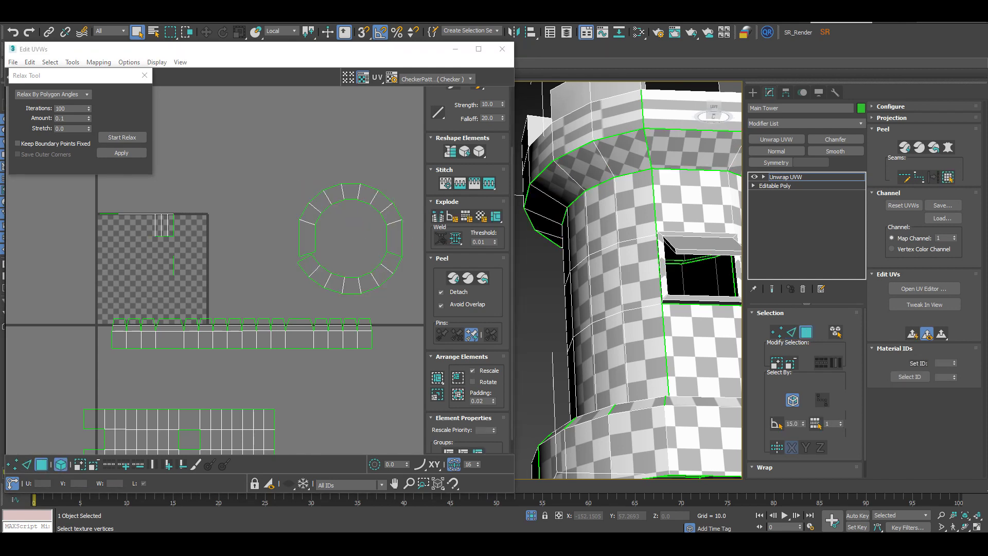
- Separate the ring shell into two arcs and relax each by polygon angles
left_click(351, 191)
left_click(122, 137)
left_click(122, 138)
left_click(450, 151)
left_click(351, 285)
left_click(450, 152)
left_click(340, 211)
middle_click_drag(340, 231, 269, 207)
left_click(322, 225)
left_click(122, 137)
left_click(316, 241)
left_click(287, 263)
left_click(122, 138)
left_click(249, 232)
scroll(249, 243, "up", 4)
- Straighten both arcs of the crown underside into horizontal strips and arrange them one above the other
left_click(323, 304)
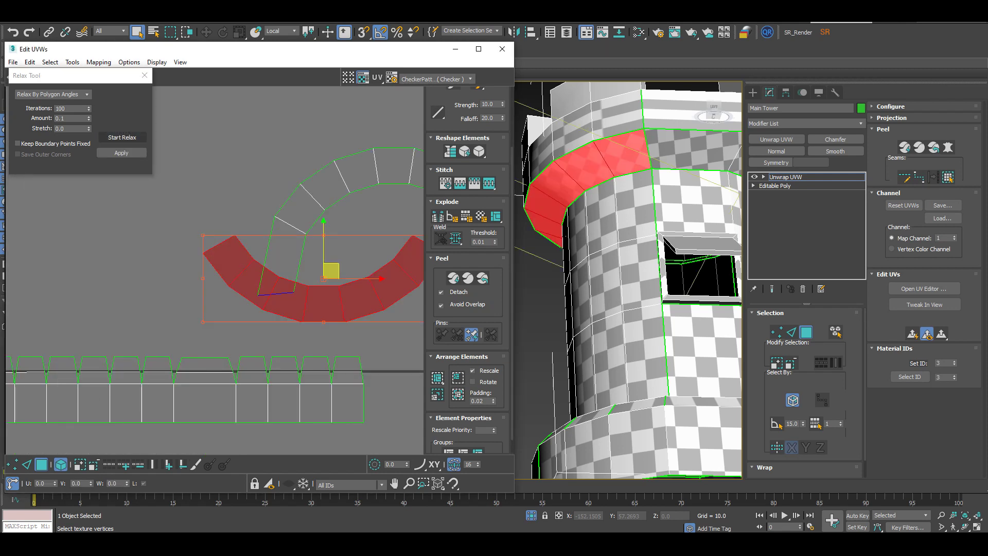
left_click(450, 151)
left_click(303, 214)
left_click(450, 151)
middle_click_drag(338, 273, 291, 260)
left_click_drag(291, 260, 211, 233)
middle_click_drag(246, 290, 230, 253)
- Break the vertical edges between the segments of both crown underside strips
left_click(231, 253)
key("2")
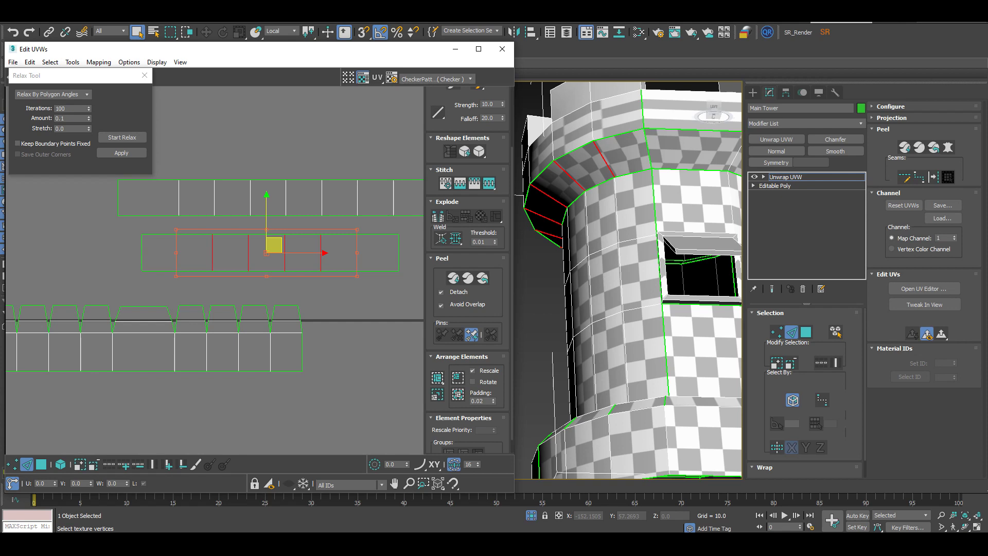
middle_click_drag(391, 200, 288, 211)
left_click(346, 208)
left_click(308, 235)
- Relax all the separated crown underside pieces by polygon angles so they regain their trapezoid shapes
scroll(323, 264, "down", 2)
middle_click_drag(212, 274, 245, 253)
key("3")
scroll(296, 260, "down", 2)
left_click_drag(378, 273, 114, 186)
left_click(121, 153)
left_click(211, 177)
- Turn on snapping and move the wide end piece of the upper row clear of its neighbour
scroll(129, 201, "up", 4)
left_click(182, 234)
left_click(360, 280)
scroll(378, 257, "down", 3)
middle_click_drag(378, 257, 207, 216)
scroll(360, 209, "up", 4)
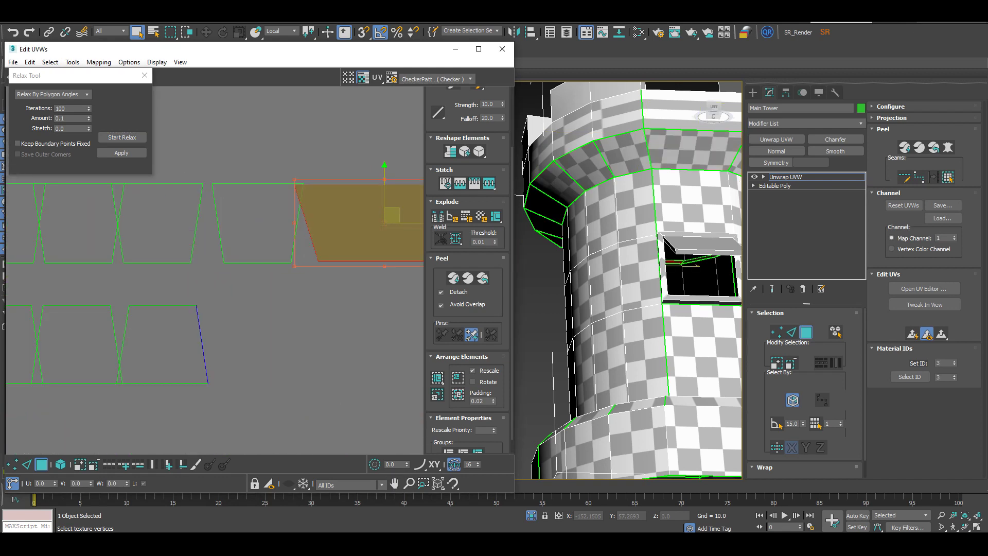
key("1")
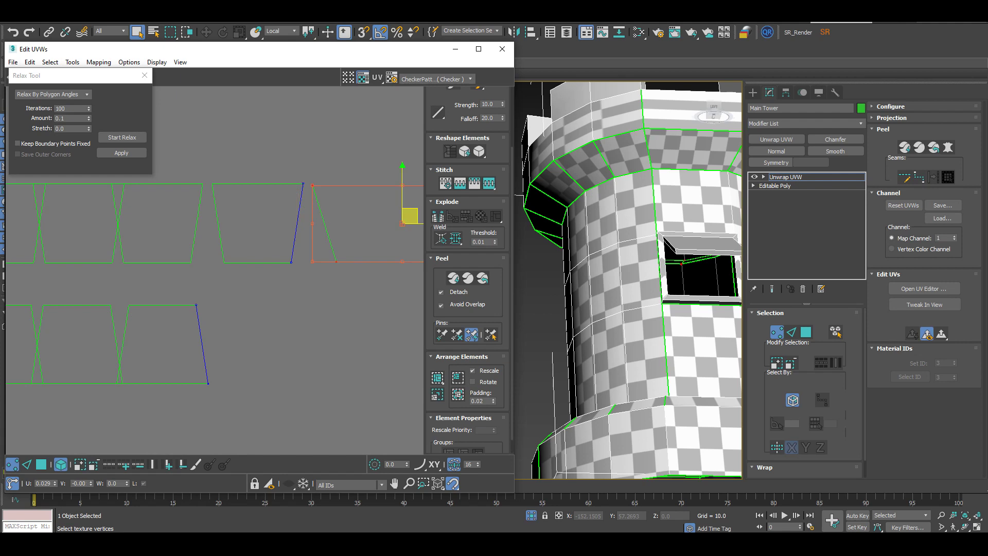
scroll(392, 191, "down", 4)
left_click(329, 154)
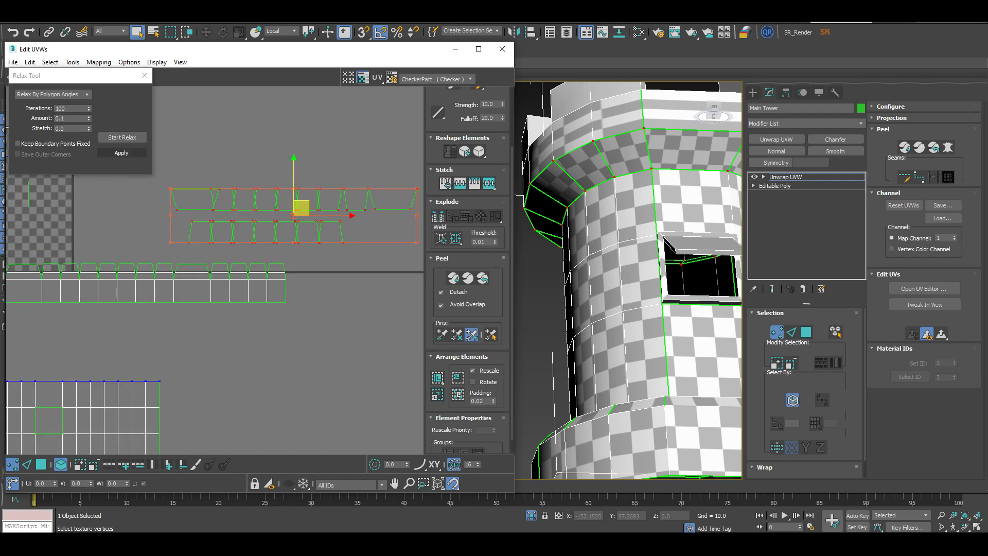
left_click(192, 161)
- Shift the remaining overlapping trapezoid pieces so the rows line up corner to corner
scroll(191, 170, "up", 5)
left_click_drag(270, 222, 369, 221)
left_click(309, 222)
middle_click_drag(368, 222, 207, 216)
scroll(247, 226, "down", 1)
left_click_drag(55, 219, 304, 247)
left_click_drag(339, 232, 331, 231)
middle_click_drag(217, 255, 141, 254)
left_click_drag(164, 251, 157, 252)
middle_click_drag(156, 252, 41, 253)
left_click(110, 288)
scroll(109, 308, "down", 3)
middle_click_drag(110, 327, 313, 302)
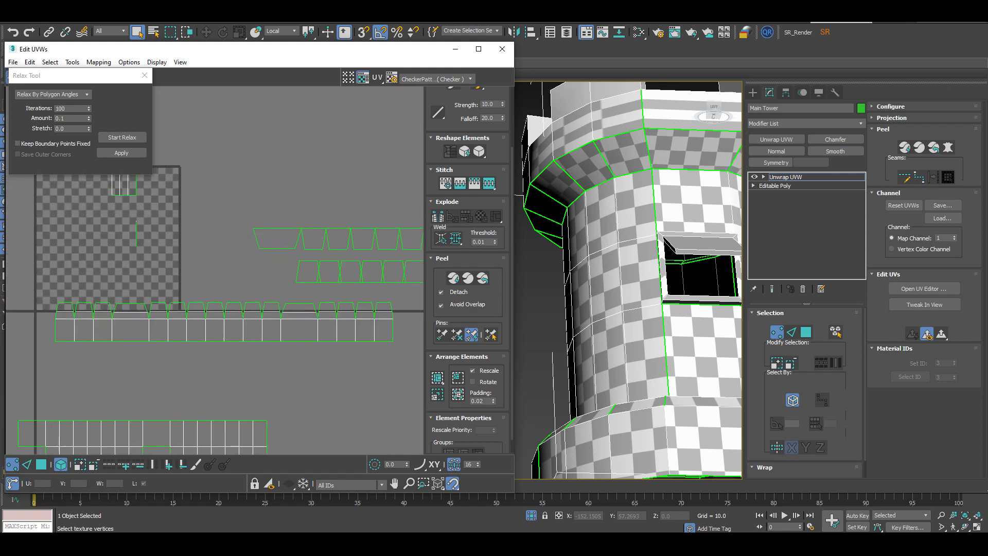
- Stitch the first two trapezoid pieces onto the right-hand end of the shaft shell's upper edge
key("2")
key("s")
key("ctrl+z")
middle_click_drag(64, 303, 180, 276)
left_click(178, 312)
middle_click_drag(178, 311, 45, 296)
left_click(633, 173)
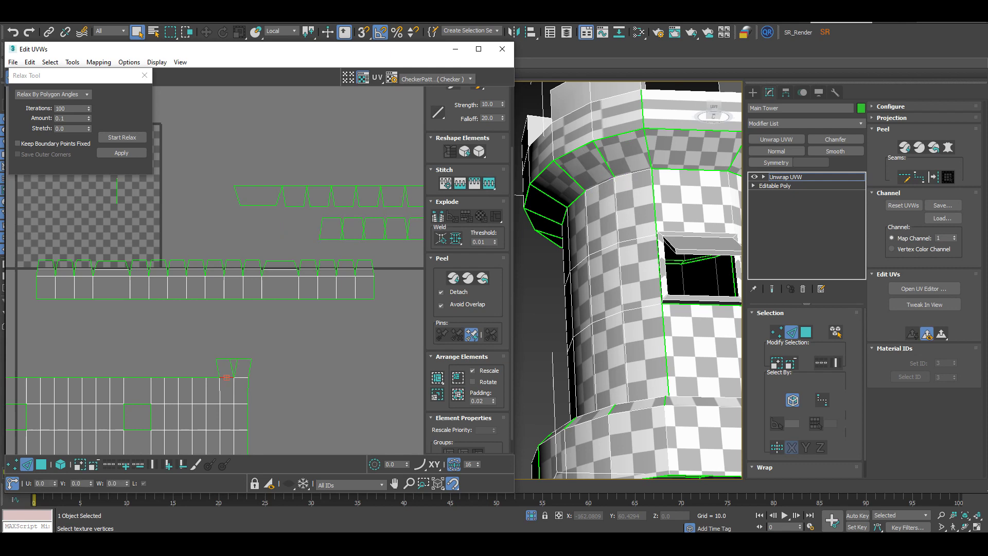
- Stitch the remaining trapezoid pieces one by one along the rest of the shaft shell's upper edge
scroll(226, 377, "up", 2)
middle_click_drag(226, 377, 263, 305)
double_click(260, 305)
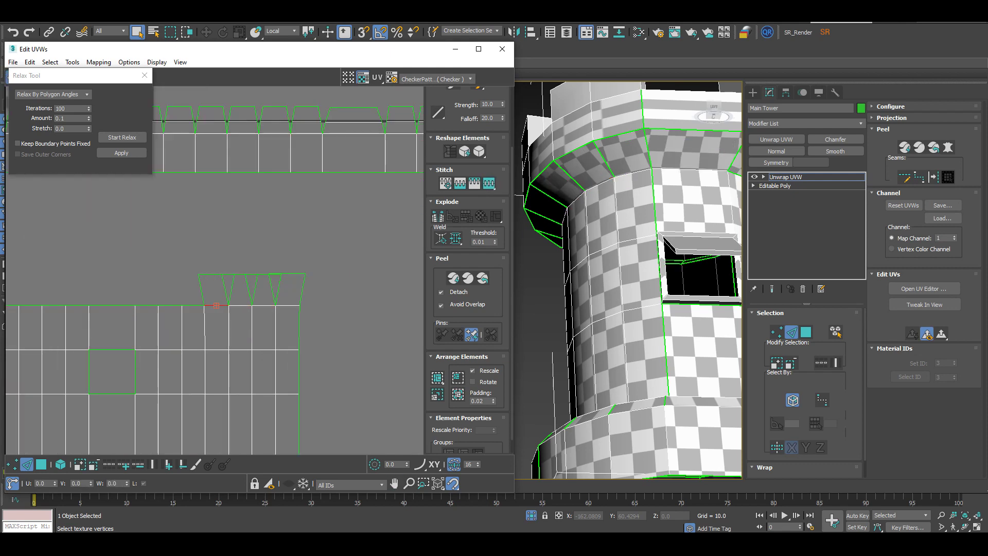
middle_click_drag(169, 305, 125, 280)
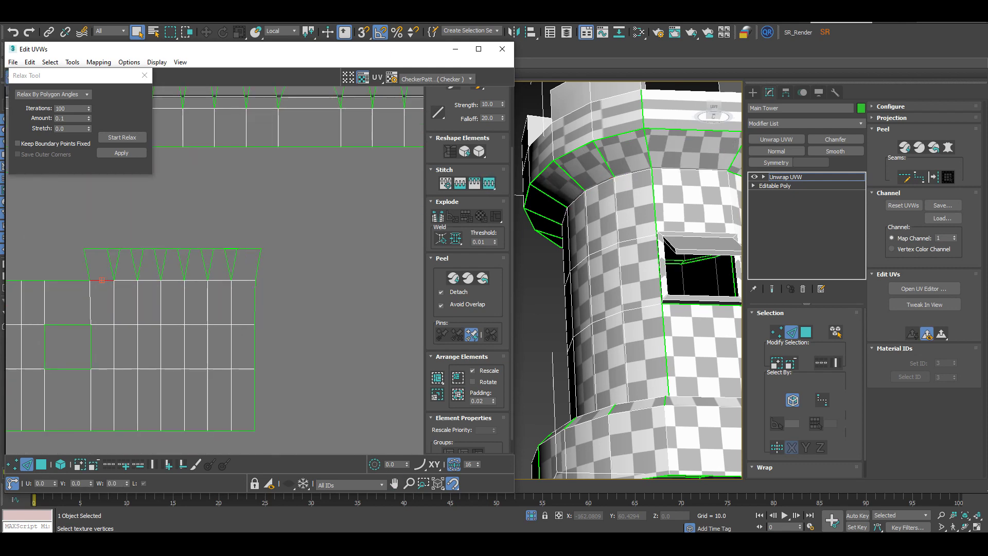
middle_click_drag(612, 281, 656, 279, "alt")
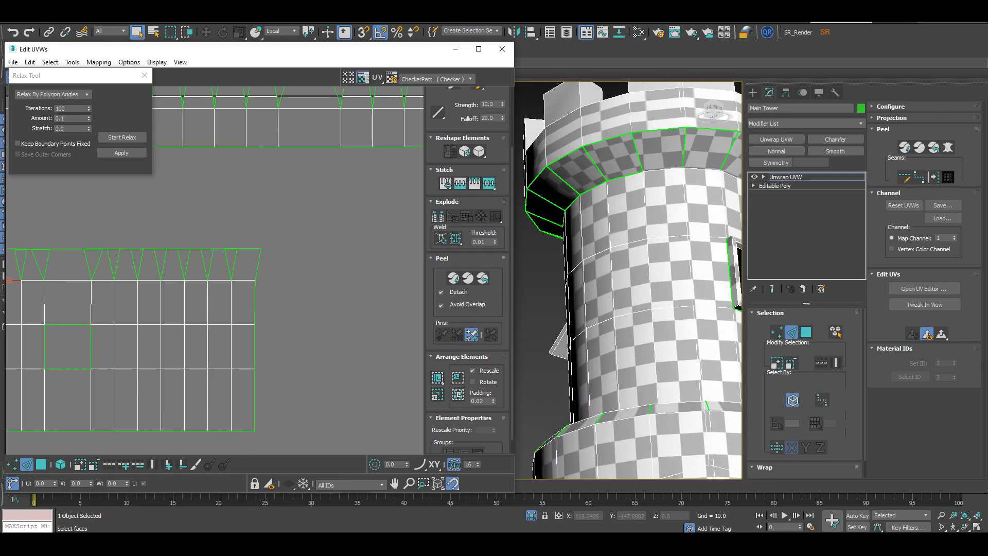
left_click(624, 176)
key("s")
middle_click_drag(625, 177, 707, 170, "alt")
scroll(297, 210, "down", 5)
scroll(297, 210, "up", 3)
middle_click_drag(297, 210, 154, 347)
- Relax and straighten the combined shaft shell, and rescale all the shells to a matching checker density
key("3")
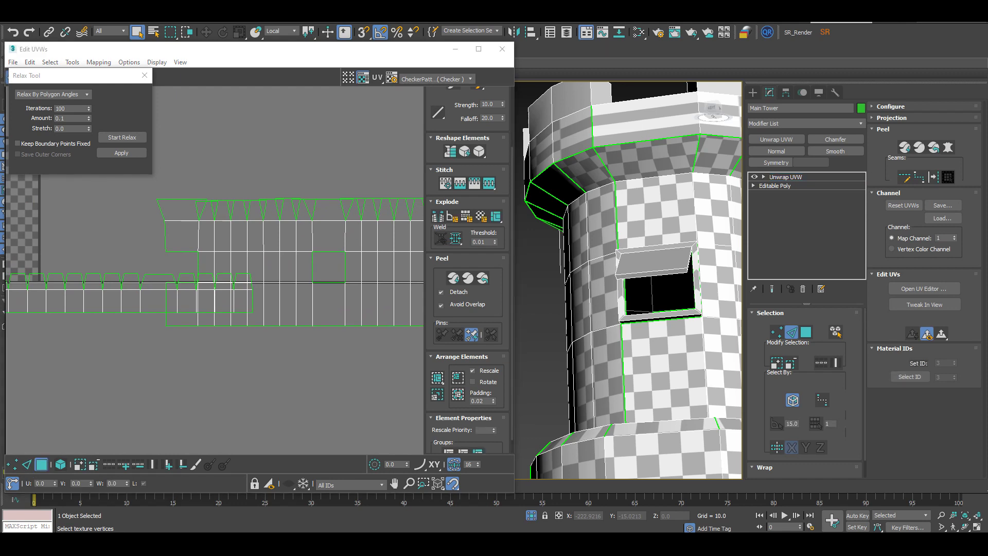
left_click(328, 210)
left_click(122, 153)
left_click(450, 151)
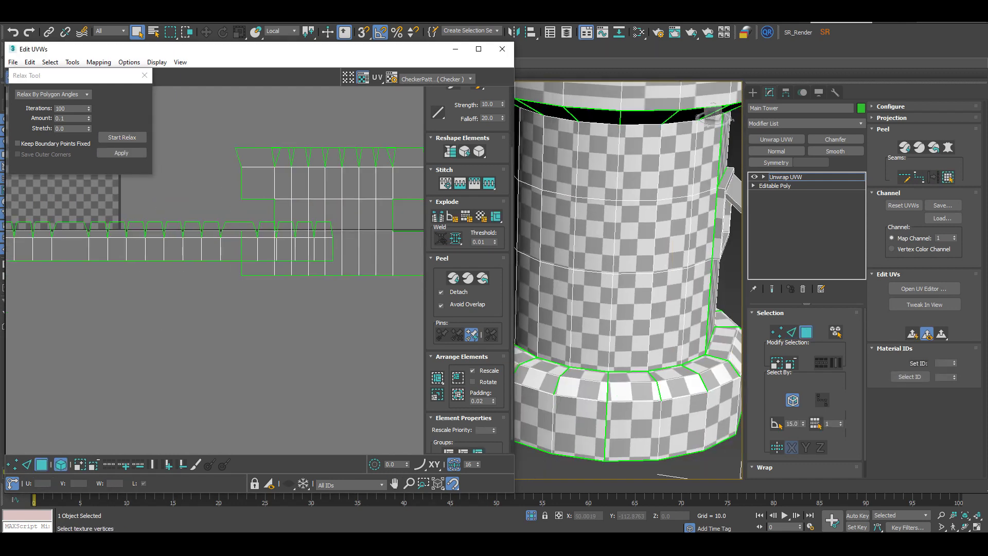
middle_click_drag(309, 254, 165, 252)
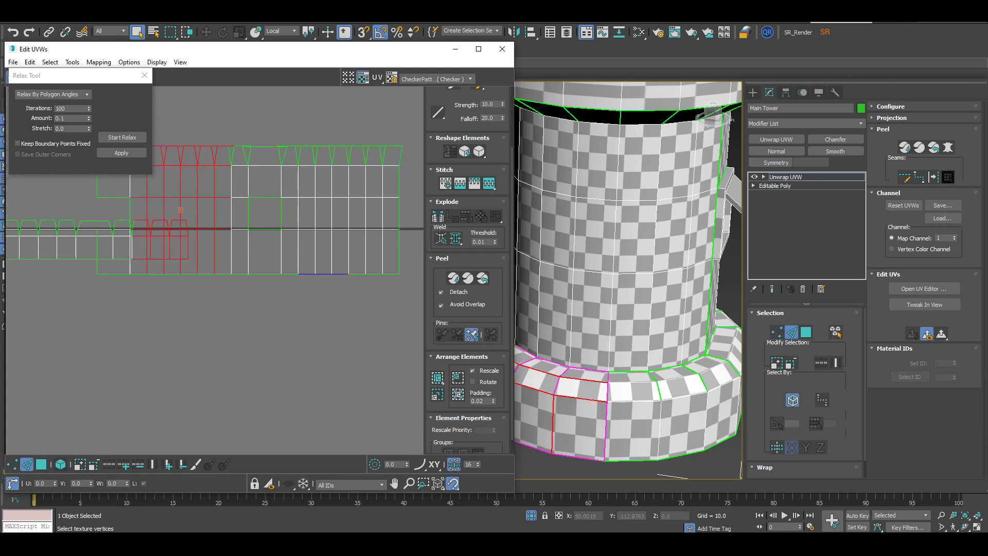
key("3")
key("ctrl+a")
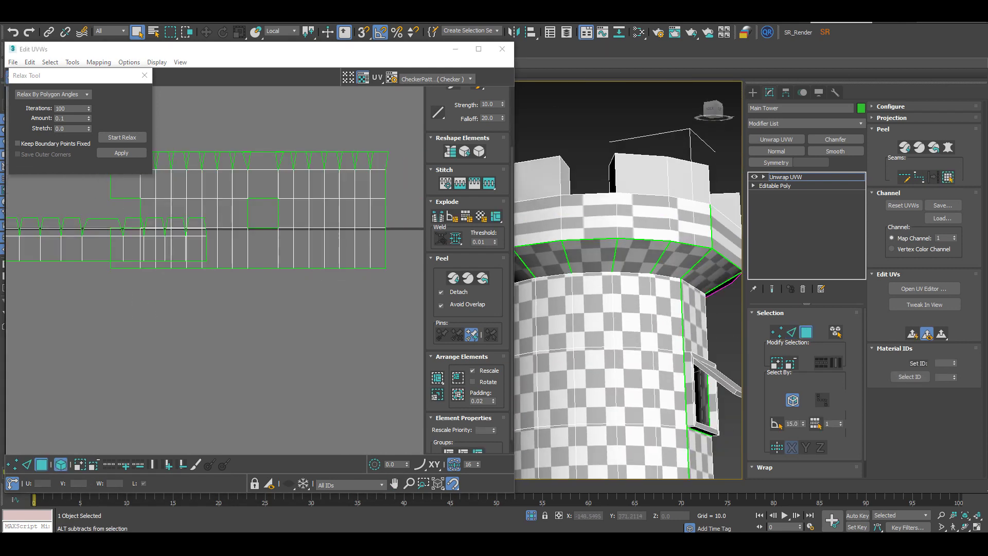
- Select the vertical band of faces around the crown below the merlons and apply a quick planar map to it
left_click(625, 262)
middle_click_drag(630, 289, 567, 301, "alt")
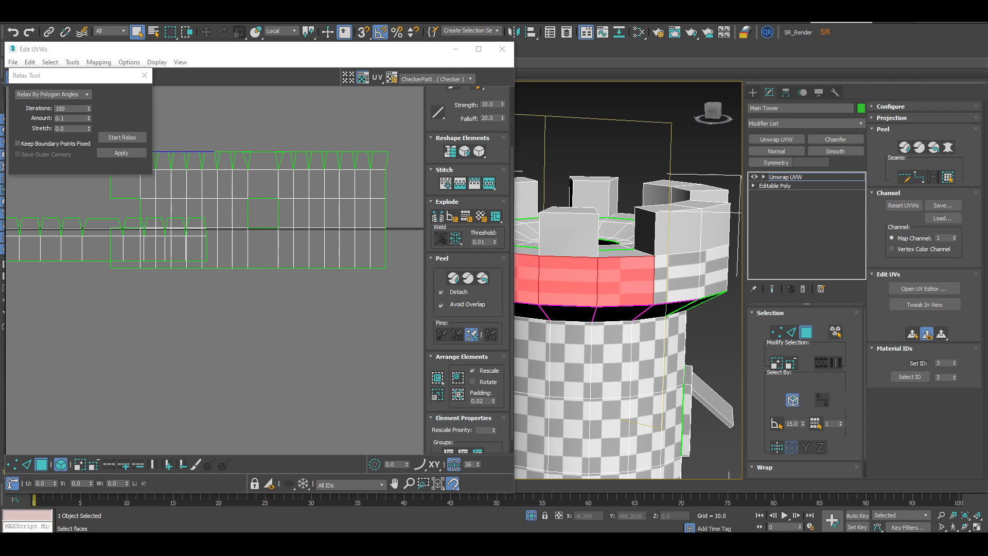
mouse_move(676, 280)
middle_mouse_down("alt")
mouse_move(708, 286)
mouse_move(692, 275)
mouse_move(669, 280)
middle_mouse_up("alt")
left_click(668, 281, "ctrl")
middle_click_drag(668, 280, 582, 278, "alt")
left_click(619, 279, "ctrl")
left_click(659, 283, "ctrl")
left_click(605, 284, "ctrl")
left_click(661, 270, "ctrl")
left_click(612, 272, "ctrl")
left_click(615, 283, "ctrl")
left_click(912, 333)
middle_click_drag(190, 243, 358, 244)
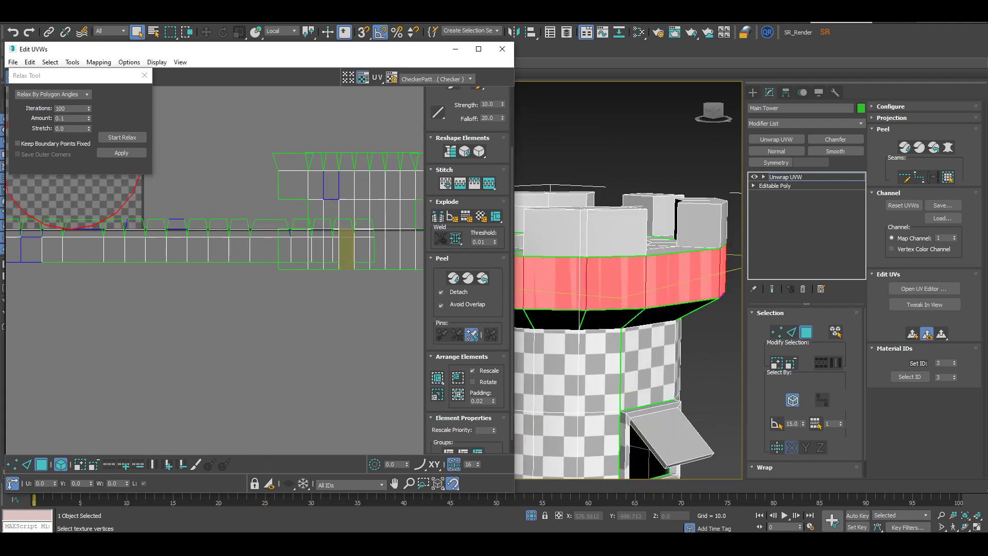
- Relax the mapped crown band and break its ring open along one vertical edge
scroll(358, 243, "down", 5)
left_click(122, 137)
left_click(122, 137)
key("2")
left_click(646, 283)
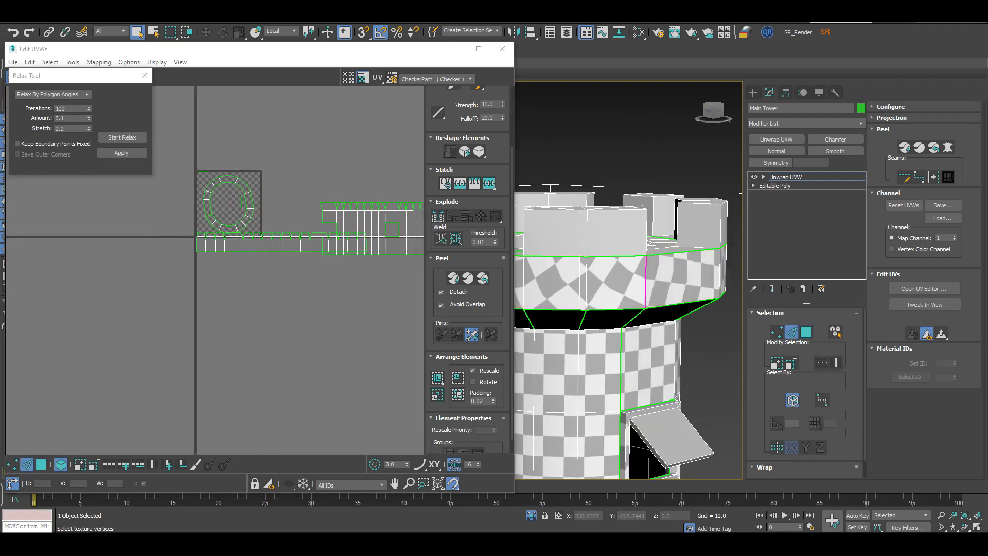
- Relax the opened crown band by polygon angles and straighten it into one horizontal strip
key("3")
left_click(646, 283)
left_click(122, 138)
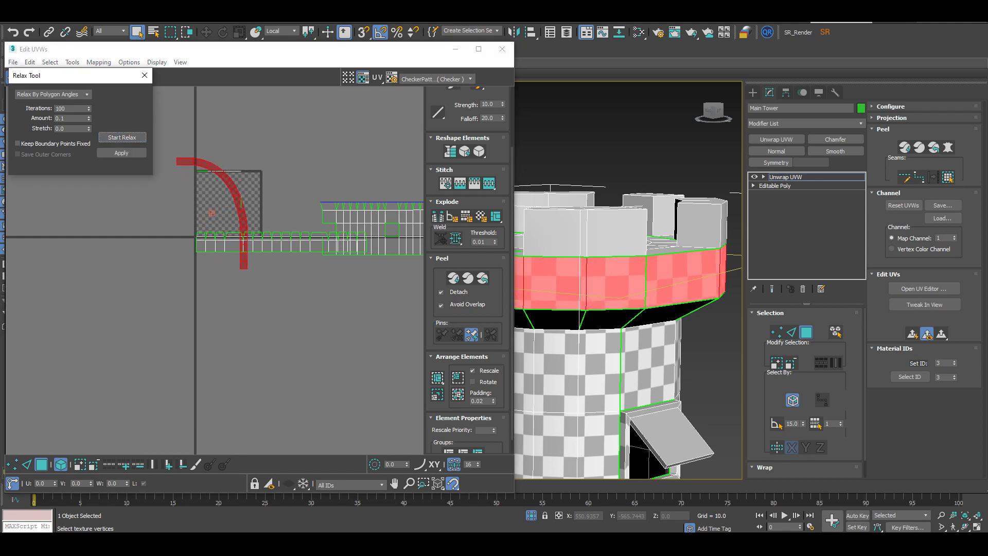
left_click(122, 137)
scroll(467, 288, "up", 3)
left_click(480, 105)
left_click(301, 308)
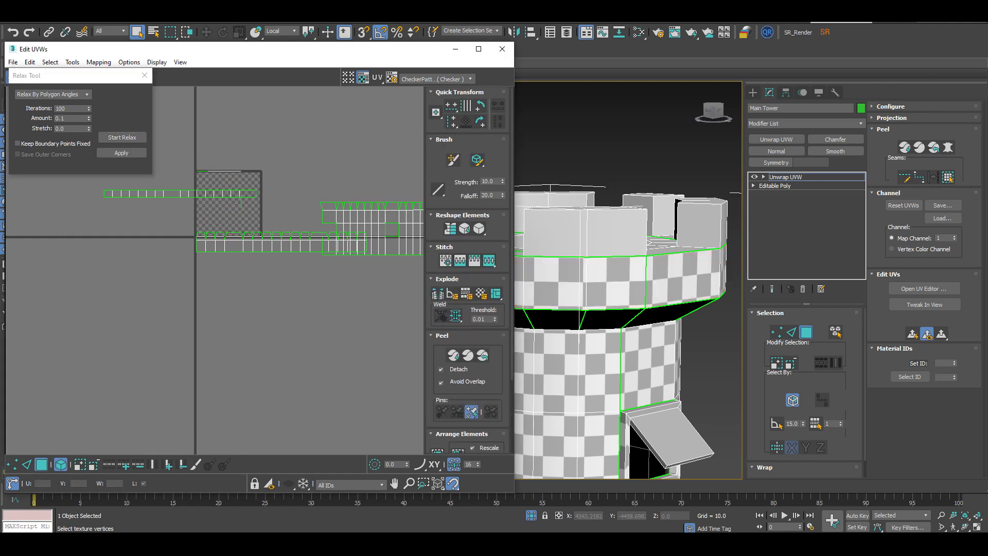
- Try to stitch the shaft shell's upper edge to the lower edge of the crown band
left_click(644, 363)
left_click(712, 360)
middle_click_drag(713, 360, 681, 332, "alt")
key("2")
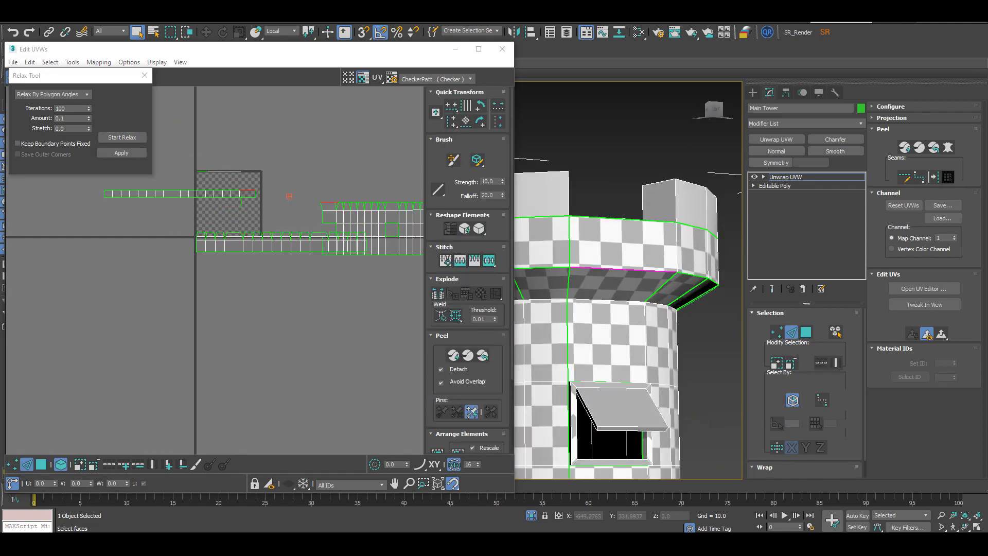
left_click(710, 342)
middle_click_drag(622, 275, 584, 269, "alt")
left_click(576, 262)
left_click(445, 260)
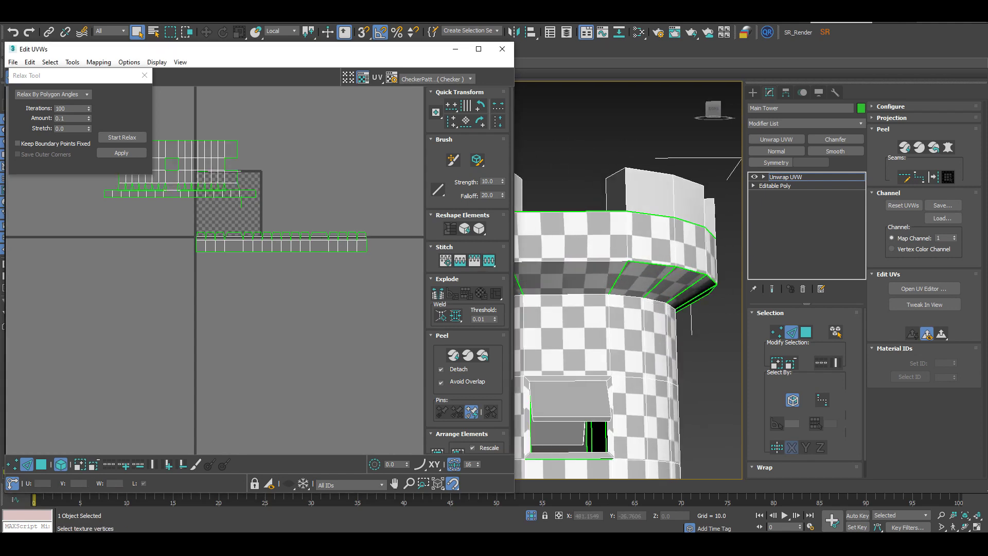
- Try to relax the joined shaft and crown band shell by polygon angles
scroll(148, 186, "up", 5)
key("3")
left_click(155, 180)
left_click(122, 137)
left_click(122, 137)
left_click(178, 244)
left_click(214, 188)
- Break the stitched edge so the crown band is separate from the shaft shell, and move the band slightly away
key("2")
left_click(216, 197)
double_click(216, 197)
key("ctrl+b")
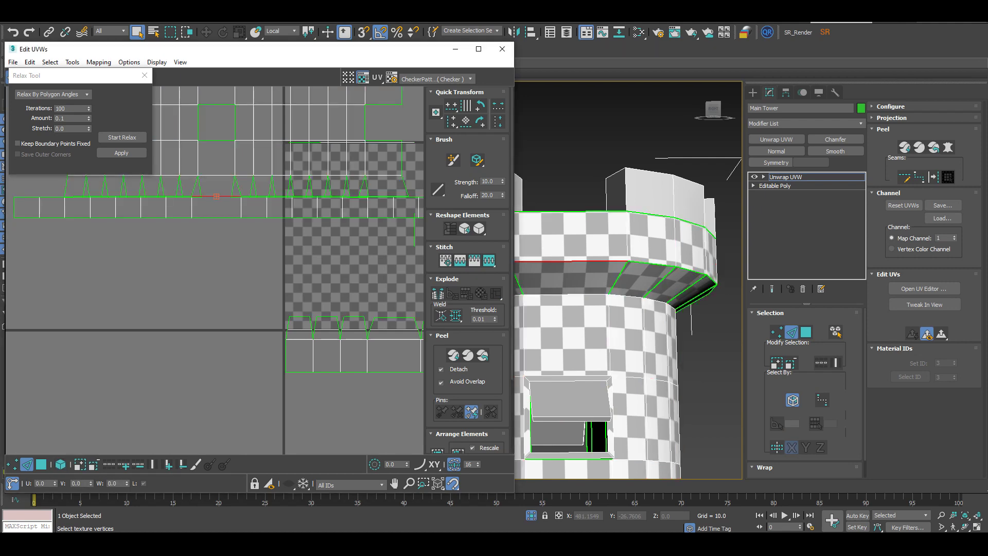
key("3")
left_click(216, 206)
left_click_drag(216, 207, 216, 212)
left_click(217, 246)
- Select the outer, top and inner faces of the first merlons around the crown, leaving out their side walls
middle_click_drag(625, 247, 648, 303, "alt")
left_click(709, 281)
middle_click_drag(709, 280, 612, 275, "alt")
left_click(702, 283)
left_click(700, 253, "ctrl")
middle_click_drag(700, 253, 694, 314, "alt")
left_click(671, 273, "ctrl")
middle_click_drag(671, 272, 676, 216, "alt")
left_click(576, 277, "ctrl")
middle_click_drag(576, 278, 581, 330, "alt")
left_click(576, 255, "ctrl")
middle_click_drag(576, 255, 638, 247, "alt")
left_click(631, 190, "ctrl")
middle_click_drag(631, 191, 597, 222, "alt")
- Add the outer, top and inner faces of the remaining merlons to the selection
middle_click_drag(617, 268, 659, 273, "alt")
left_click(683, 190, "ctrl")
left_click(677, 218, "ctrl")
middle_click_drag(678, 219, 643, 170, "alt")
scroll(643, 206, "down", 5)
middle_click_drag(633, 232, 589, 206, "alt")
scroll(617, 221, "up", 5)
left_click(589, 173, "ctrl")
left_click(567, 280, "ctrl")
middle_click_drag(567, 280, 612, 324, "alt")
left_click(570, 137, "ctrl")
left_click(594, 165, "ctrl")
middle_click_drag(594, 165, 602, 129, "alt")
- Apply a quick planar map to the selected merlon faces, move the pieces to empty space and relax them
left_click(912, 333)
middle_click_drag(329, 268, 256, 261)
left_click_drag(367, 283, 131, 410)
left_click(122, 137)
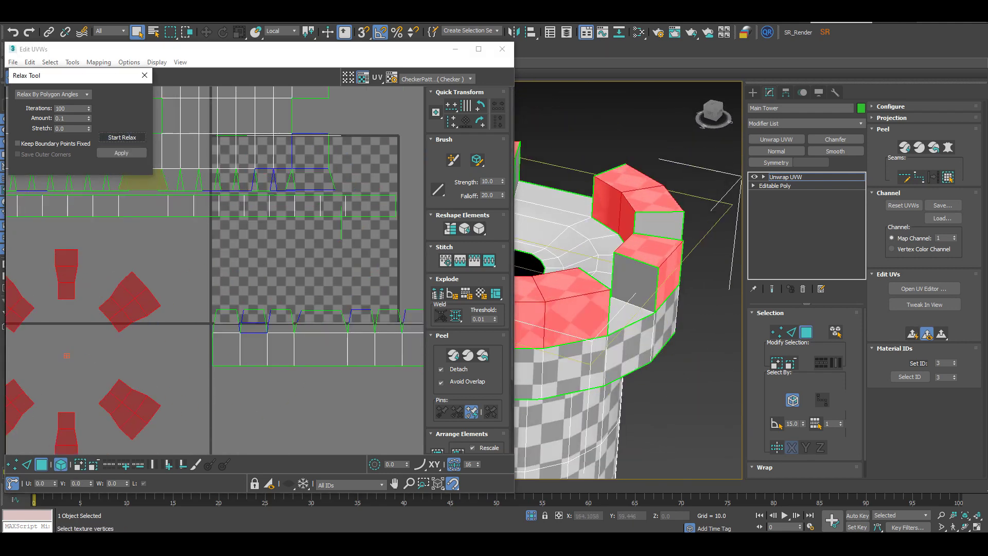
- Straighten the six merlon pieces one by one, and rotate the two narrow ones to lie horizontally
middle_click_drag(130, 325, 214, 288)
left_click(220, 270)
left_click(450, 229)
left_click(149, 237)
left_click(450, 229)
left_click(77, 265)
left_click(450, 228)
left_click(87, 372)
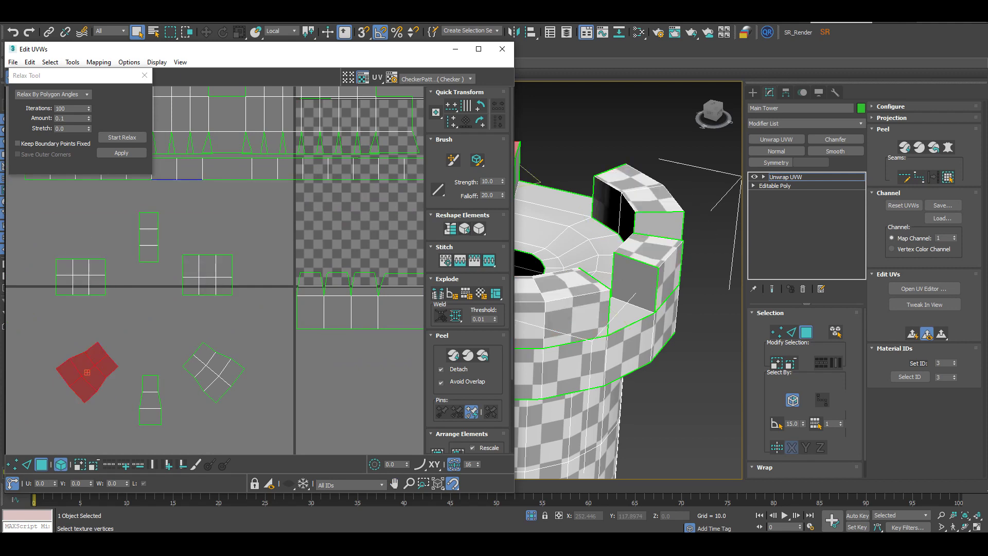
left_click(450, 229)
left_click(214, 372)
left_click(450, 229)
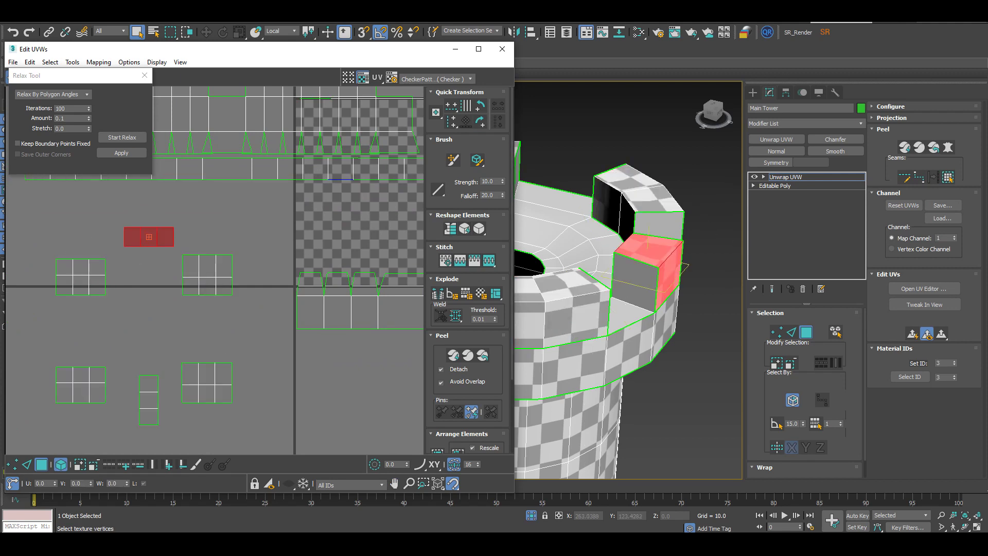
left_click(149, 399)
left_click(480, 105)
- Relax all six straightened merlon pieces together by polygon angles
left_click_drag(257, 431, 40, 210)
left_click(122, 138)
left_click(121, 138)
left_click(206, 216)
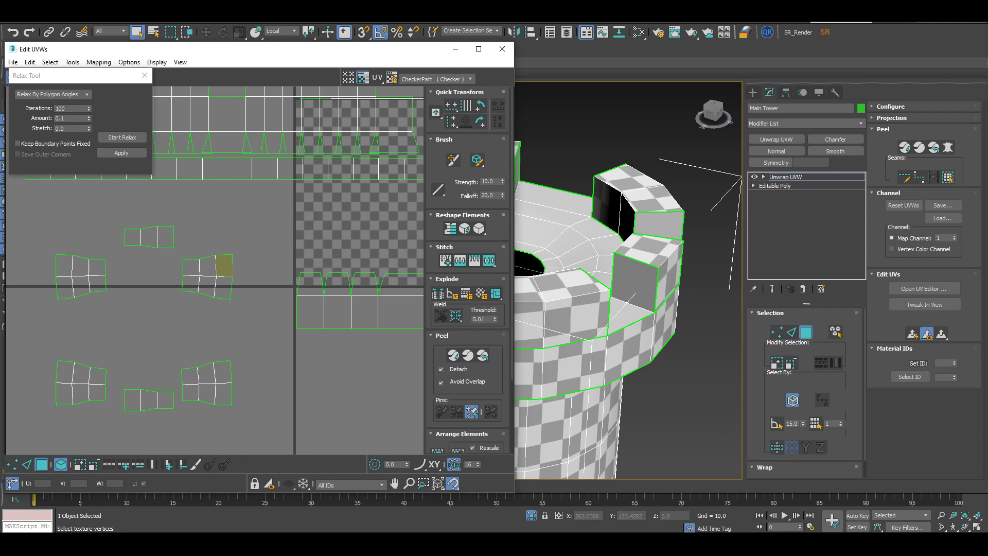
- Move the shaft, crown band and base shells out of the texture square, with the base shell below the merlon pieces
left_click(61, 464)
left_click(232, 265)
middle_click_drag(370, 227, 279, 232)
left_click(300, 185)
scroll(360, 270, "down", 4)
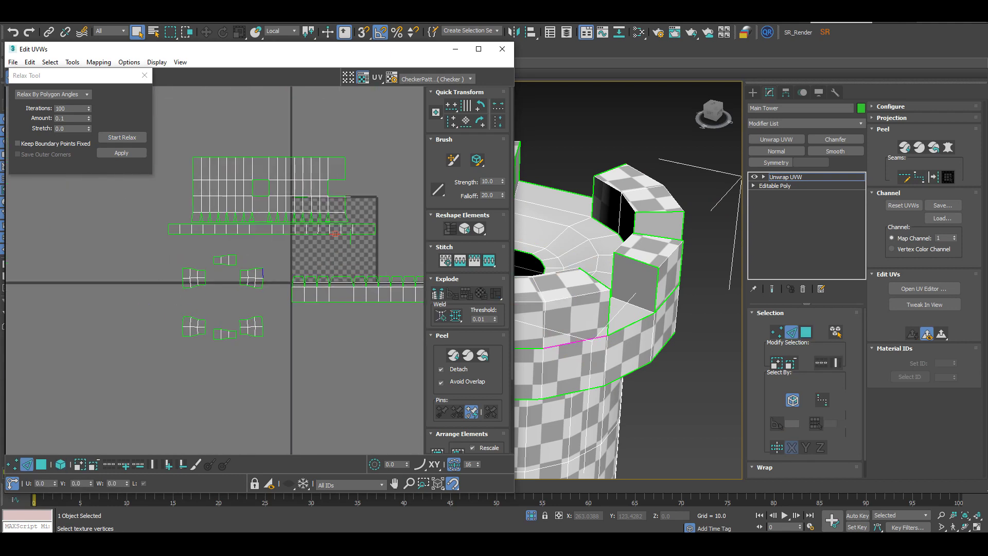
left_click(41, 464)
left_click(61, 464)
left_click_drag(180, 131, 211, 233)
left_click_drag(257, 195, 167, 131)
left_click_drag(360, 292, 156, 396)
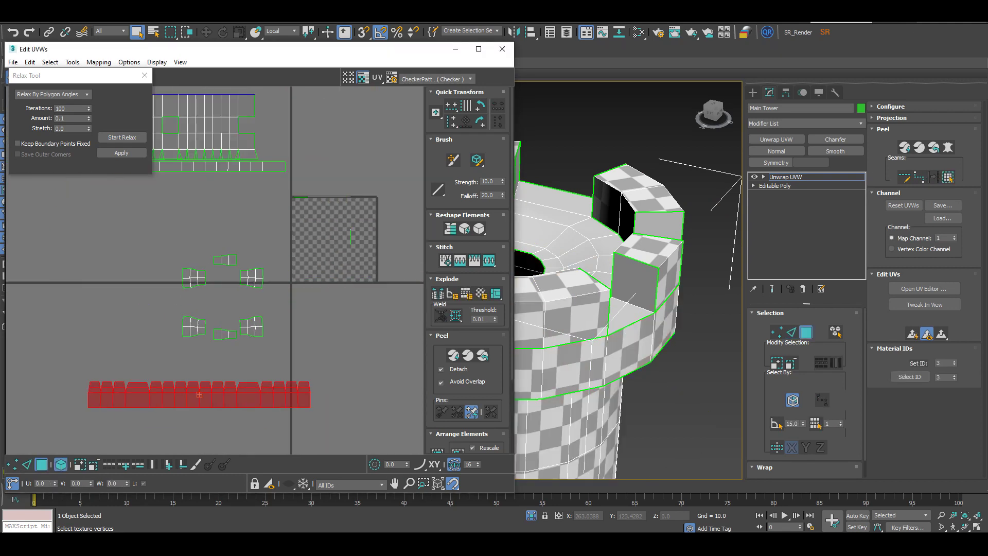
- Stitch the first merlon pieces onto the crown band strip along their shared edges
middle_click_drag(206, 206, 236, 247)
scroll(206, 206, "up", 4)
left_click(145, 75)
scroll(361, 148, "down", 2)
left_click(326, 345)
key("2")
key("1")
left_click(556, 261)
middle_click_drag(617, 360, 612, 286, "alt")
left_click(445, 260)
left_click(551, 248)
left_click(607, 245, "ctrl")
left_click(446, 261)
double_click(581, 246)
left_click(488, 260)
- Stitch the remaining merlon pieces onto the crown band strip, one shared edge at a time
left_click(548, 248)
left_click(488, 260)
double_click(592, 247)
left_click(489, 260)
double_click(607, 245)
left_click(488, 261)
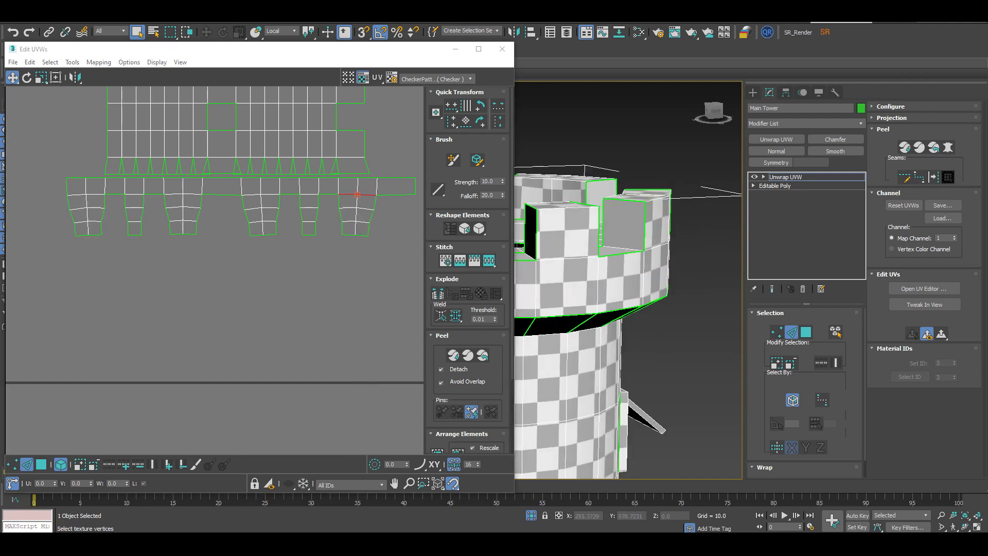
- Select the combined crown band and merlon shell and relax it by polygon angles
key("3")
double_click(367, 202)
left_click_drag(479, 228, 479, 243)
left_click(122, 138)
left_click(122, 138)
- Straighten the combined crown shell into a rectangular grid and check its checker pattern on the merlons
left_click(450, 229)
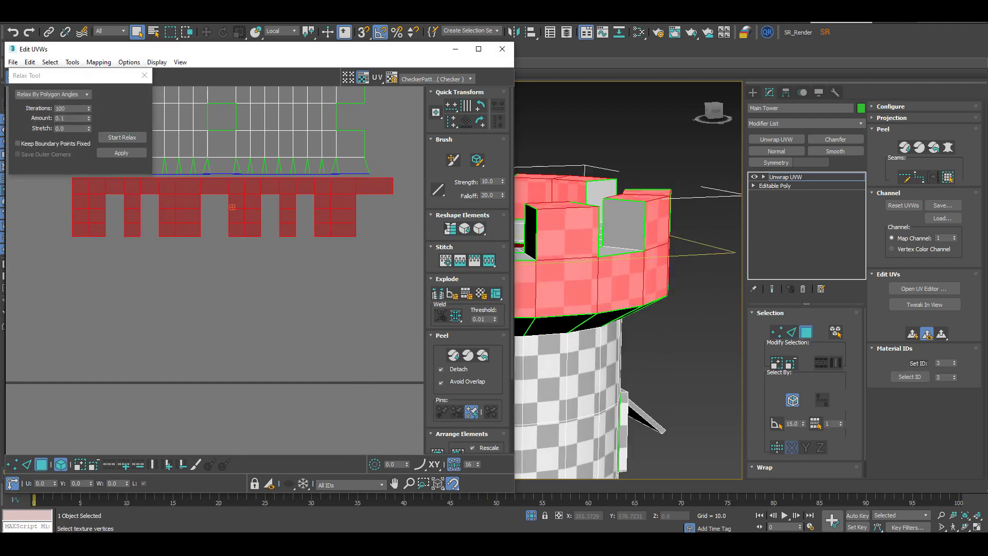
left_click(705, 319)
middle_click_drag(668, 288, 654, 371, "alt")
middle_click_drag(628, 309, 643, 288, "alt")
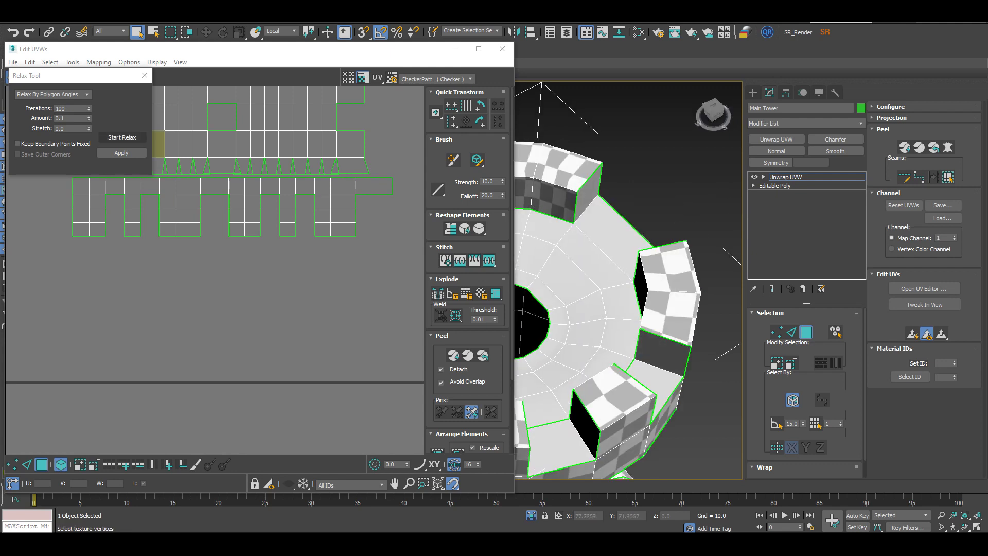
- Relax the crown shell again and straighten a run of adjoining faces along its band
left_click(185, 202)
left_click(122, 137)
left_click(122, 138)
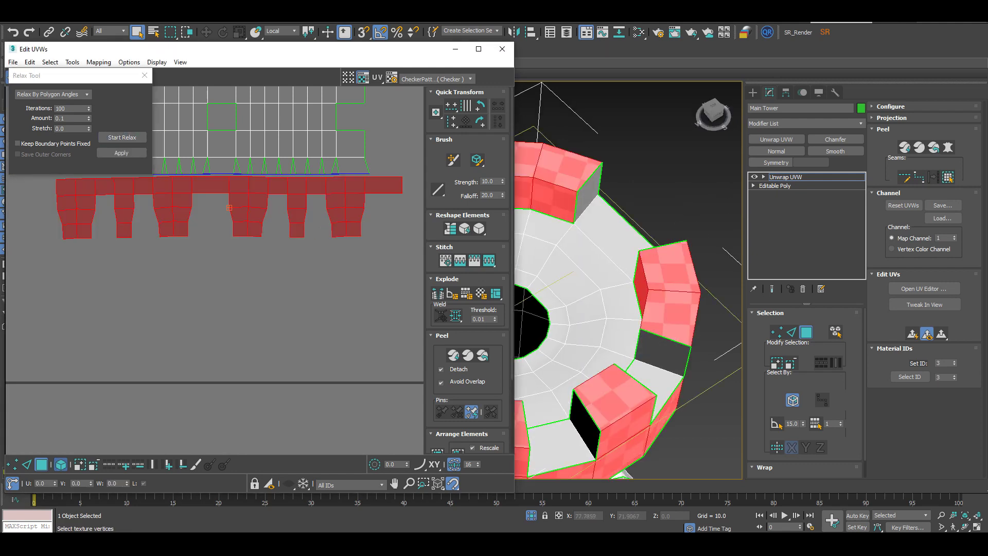
left_click(229, 208)
left_click(239, 185, "ctrl")
left_click(259, 185, "ctrl")
left_click(278, 186, "ctrl")
left_click(297, 186, "ctrl")
left_click(450, 228)
- Relax the whole crown shell once more and close the relax settings
left_click(308, 278)
double_click(172, 200)
left_click(122, 138)
left_click(121, 137)
left_click(208, 221)
left_click(144, 76)
- Move the crown shell down clear of the shaft shell and align its vertex rows horizontally
middle_click_drag(211, 206, 207, 233)
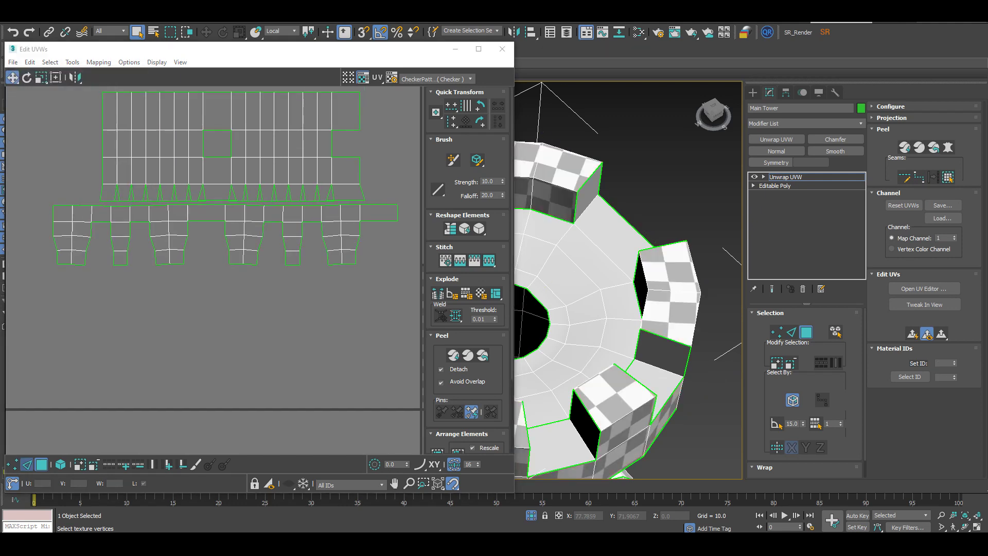
key("1")
key("3")
double_click(234, 214)
left_click_drag(234, 214, 235, 255)
key("1")
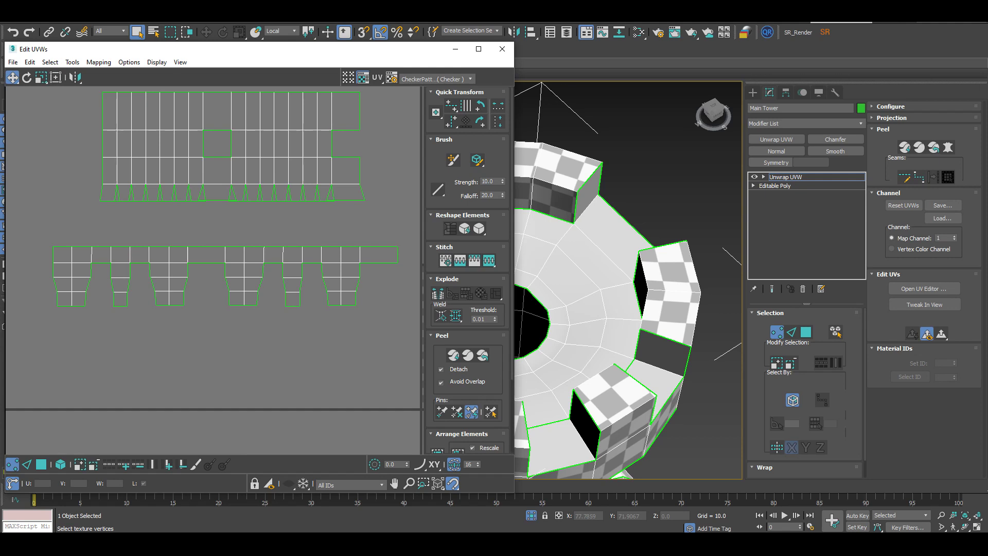
- Select the side and floor faces of the first two gaps between the crown's merlons
scroll(113, 283, "up", 5)
middle_click_drag(628, 329, 617, 288, "alt")
scroll(618, 257, "down", 4)
scroll(663, 298, "up", 4)
left_click(806, 332)
left_click(551, 311)
left_click(607, 347, "ctrl")
left_click(674, 332, "ctrl")
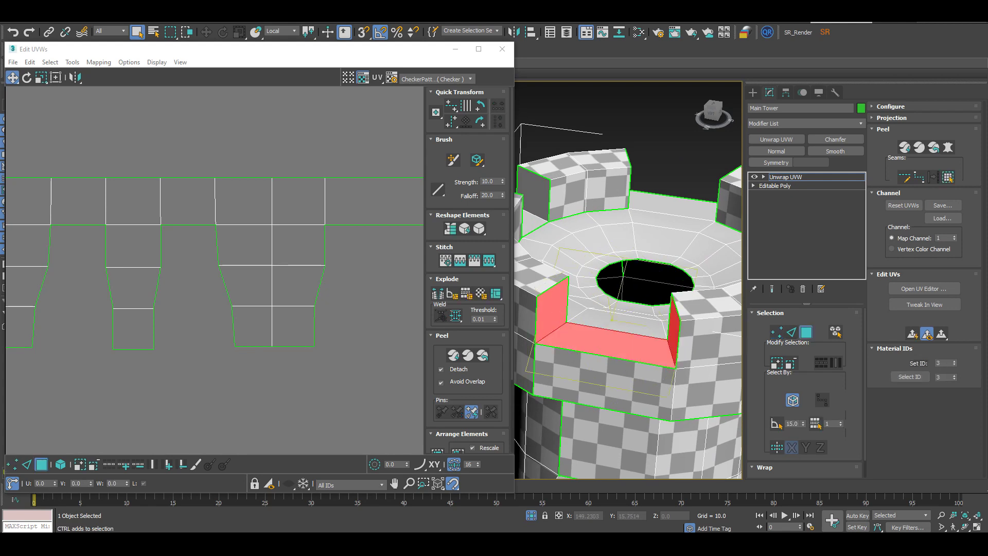
middle_click_drag(673, 332, 597, 329, "alt")
left_click(637, 345, "ctrl")
left_click(668, 378, "ctrl")
- Add the side and floor faces of the remaining merlon gaps around the crown to the selection
middle_click_drag(667, 378, 700, 368, "alt")
left_click(643, 327, "ctrl")
left_click(572, 314, "ctrl")
left_click(606, 342, "ctrl")
middle_click_drag(642, 327, 607, 329, "alt")
left_click(674, 342, "ctrl")
left_click(707, 319, "ctrl")
middle_click_drag(707, 319, 597, 304, "alt")
left_click(636, 312, "ctrl")
left_click(608, 295, "ctrl")
left_click(660, 278, "ctrl")
scroll(371, 220, "down", 6)
middle_click_drag(371, 231, 182, 252)
scroll(174, 273, "up", 2)
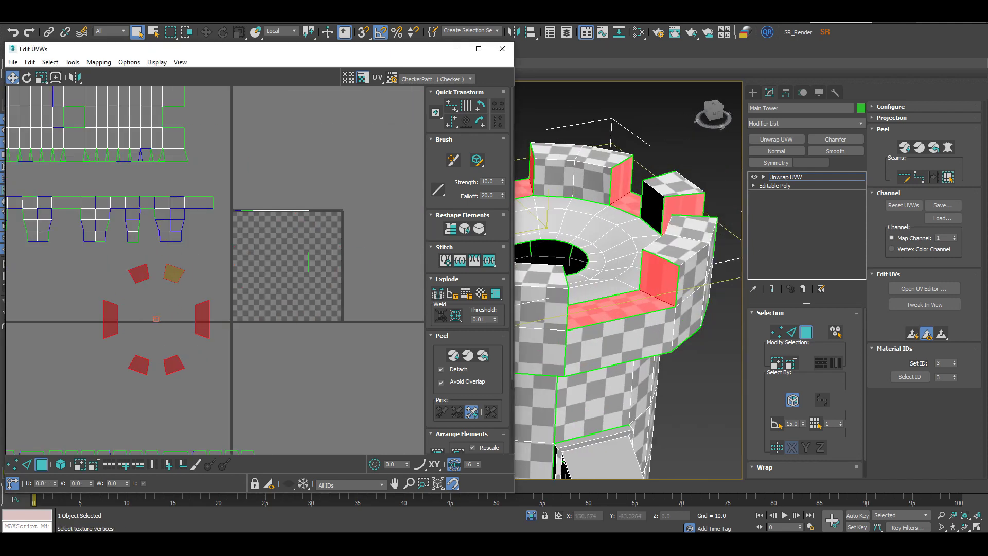
- Relax the selected gap shells by polygon angles and trace one gap's outer edge in the UV layout
left_click(479, 229)
left_click(122, 137)
left_click(122, 138)
left_click(141, 308)
scroll(140, 310, "up", 4)
middle_click_drag(140, 310, 234, 337)
key("2")
left_click(622, 319)
scroll(254, 235, "down", 3)
scroll(263, 245, "up", 2)
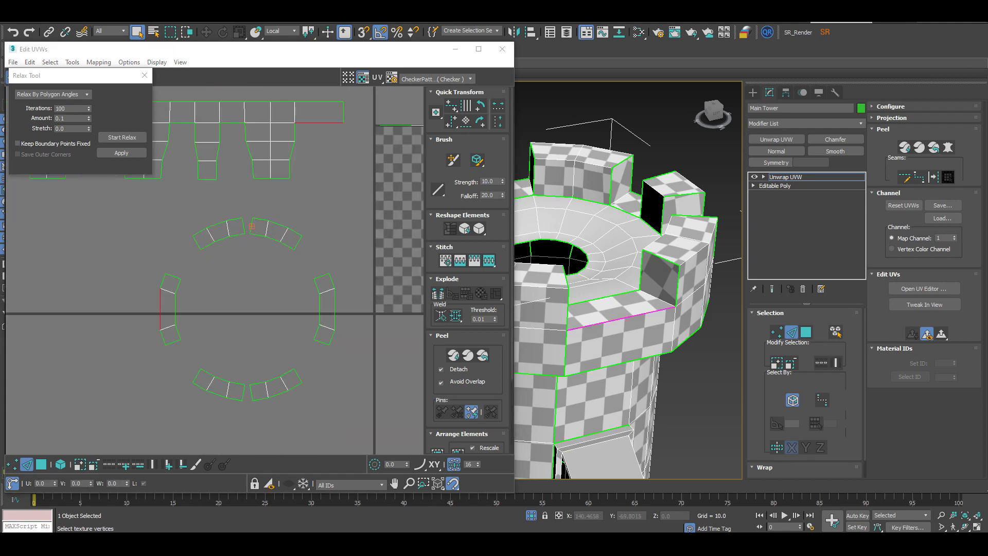
- Straighten all six gap shells into rectangular strips and rotate the two upright ones 90 degrees to horizontal
key("3")
left_click_drag(147, 205, 353, 411)
left_click(450, 229)
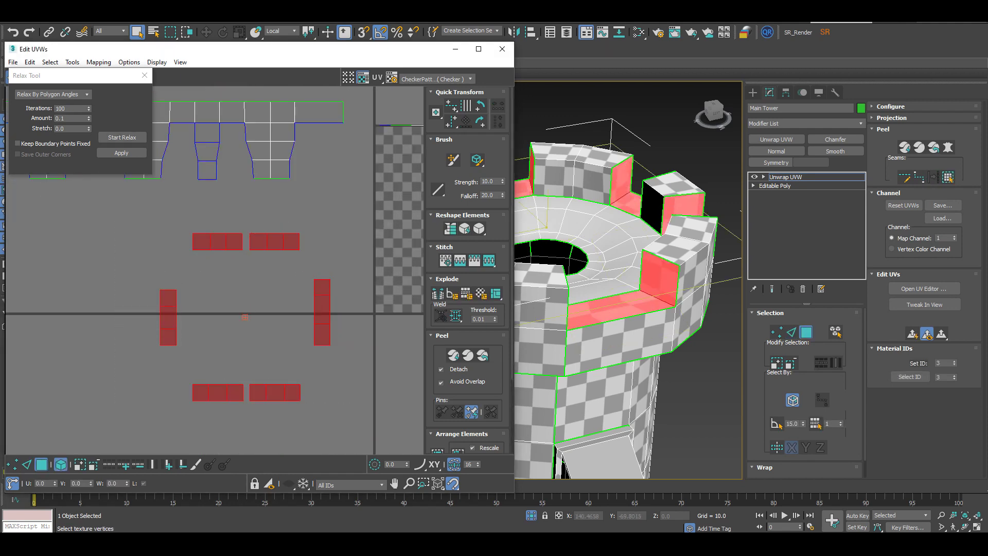
left_click(247, 309)
left_click(168, 301)
left_click(480, 106)
left_click(247, 308)
left_click(247, 309)
- Relax the six strips again and stack one of the two rotated strips directly below the other
left_click_drag(126, 208, 360, 417)
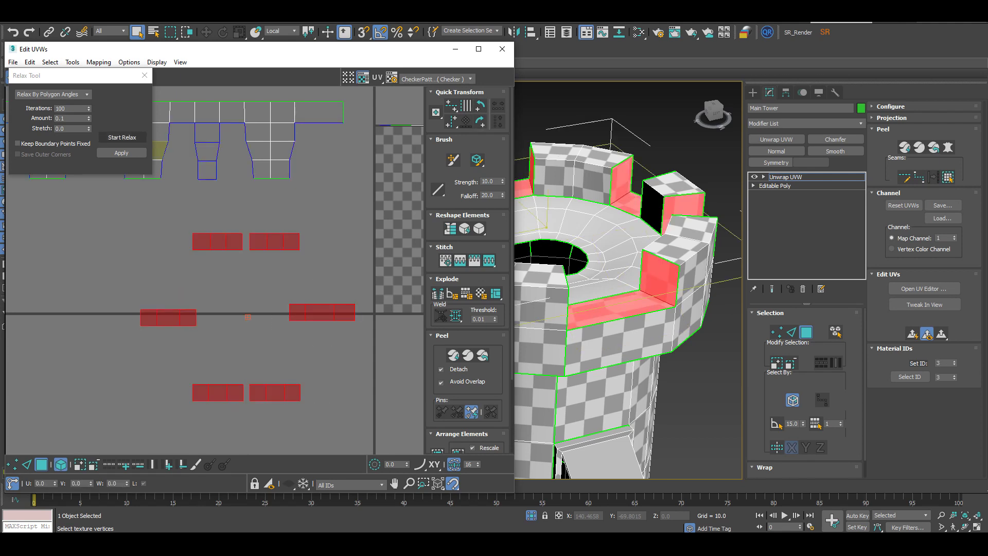
left_click(122, 137)
left_click(121, 137)
left_click(247, 308)
left_click_drag(169, 317, 320, 337)
left_click(247, 319)
- Planar-map the whole ring-shaped crown floor and move its round shell clear of the texture tile
middle_click_drag(618, 247, 644, 319, "alt")
left_click(566, 194)
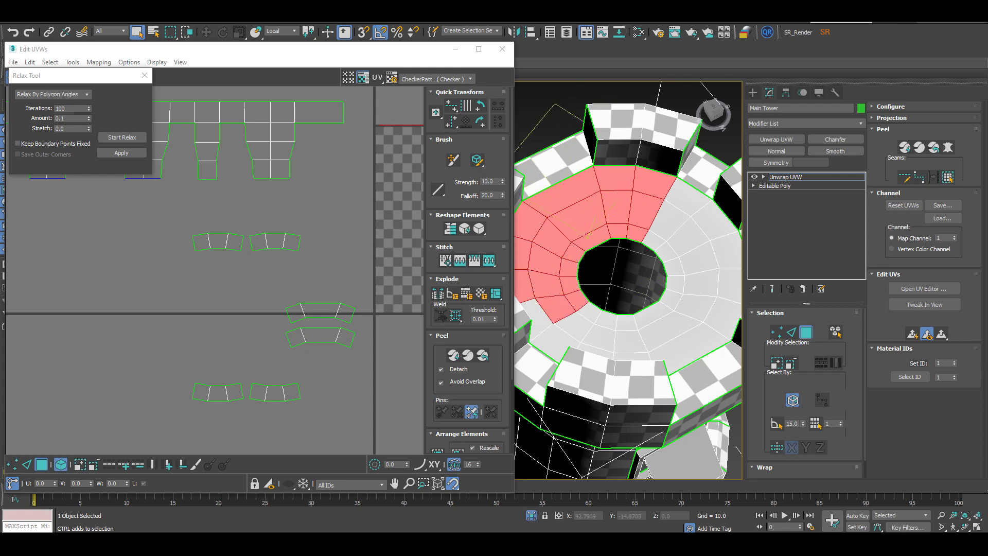
left_click_drag(678, 221, 699, 259, "ctrl")
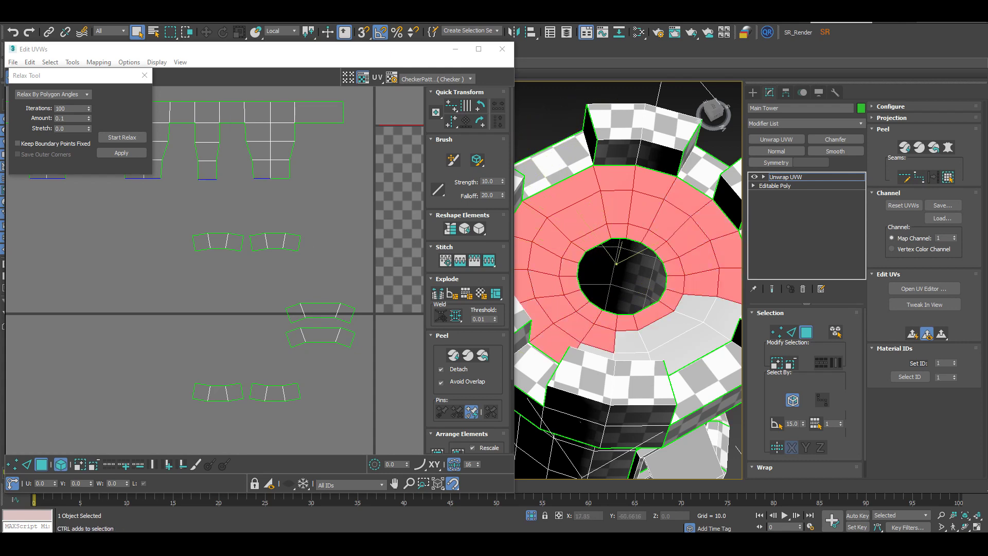
left_click_drag(713, 308, 656, 346, "ctrl")
left_click(630, 341, "ctrl")
middle_click_drag(630, 308, 713, 289, "alt")
left_click(912, 334)
scroll(132, 231, "down", 4)
left_click_drag(307, 237, 398, 268)
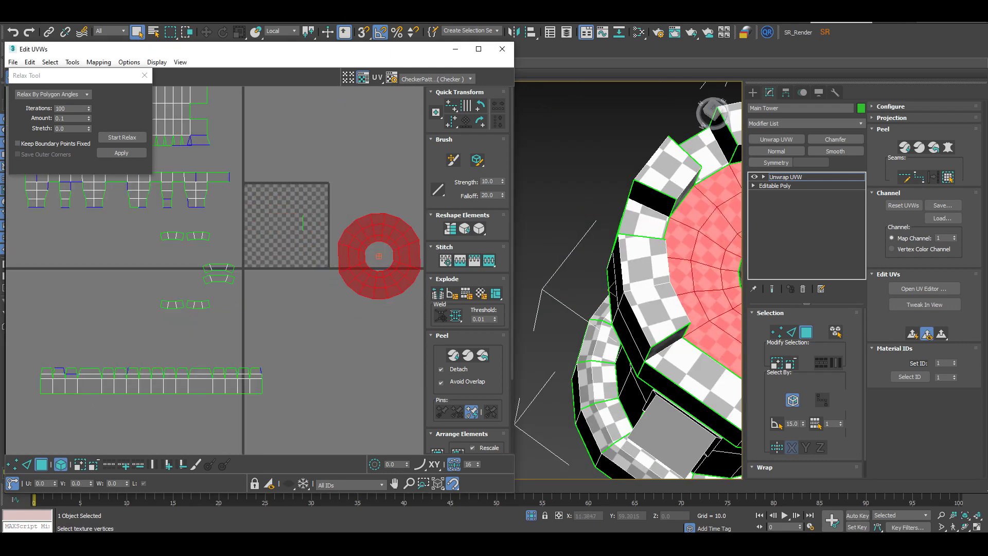
left_click(355, 339)
- Select further faces around the tower's side, peel them and move the result clear of the other shells
middle_click_drag(710, 278, 612, 278)
middle_click_drag(628, 319, 628, 226, "alt")
scroll(643, 340, "up", 5)
left_click(652, 299)
left_click(708, 209, "ctrl")
middle_click_drag(654, 288, 607, 221, "alt")
scroll(663, 278, "up", 4)
left_click(602, 288, "ctrl")
scroll(638, 257, "down", 6)
scroll(638, 231, "up", 5)
left_click(643, 324, "ctrl")
left_click(698, 221, "ctrl")
mouse_move(690, 232)
middle_mouse_down("alt")
mouse_move(648, 257)
mouse_move(638, 227)
mouse_move(581, 239)
mouse_move(682, 231)
mouse_move(673, 229)
middle_mouse_up("alt")
key("ctrl+z")
left_click(453, 355)
left_click_drag(288, 227, 393, 141)
left_click(330, 149)
- Close the UV editor and convert Main Tower to an editable poly, ready for edge selection
left_click(806, 332)
left_click(502, 49)
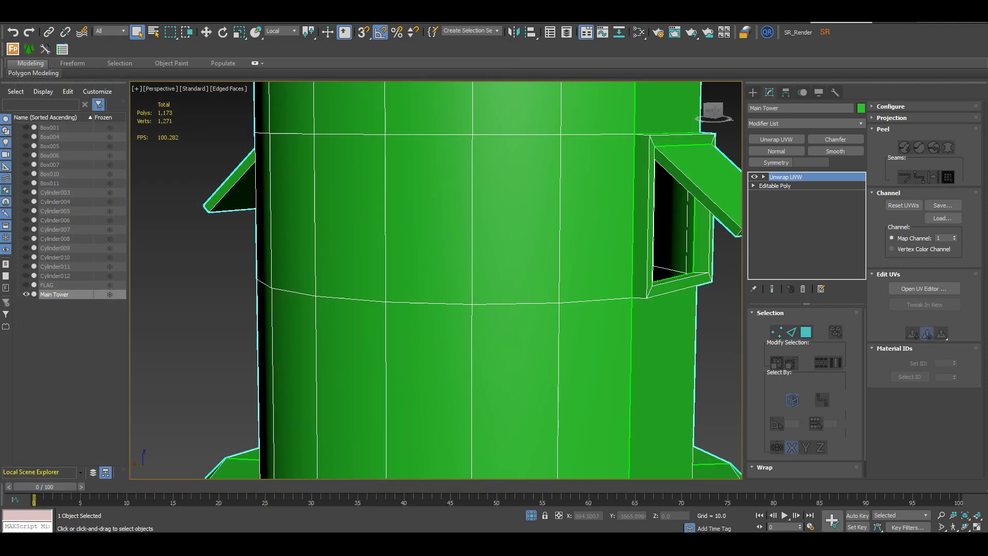
right_click(520, 142)
left_click(628, 261)
scroll(589, 258, "down", 8)
middle_click_drag(589, 257, 504, 257, "alt")
left_click(790, 325)
left_click(491, 221)
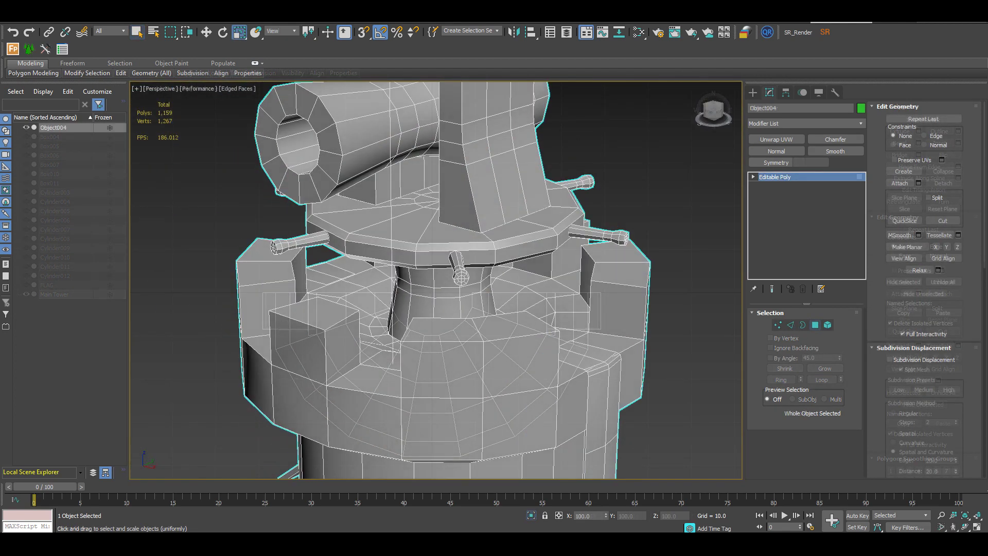
- Add a Chamfer modifier to the combined tower and set the viewport quality to Standard
left_click(835, 139)
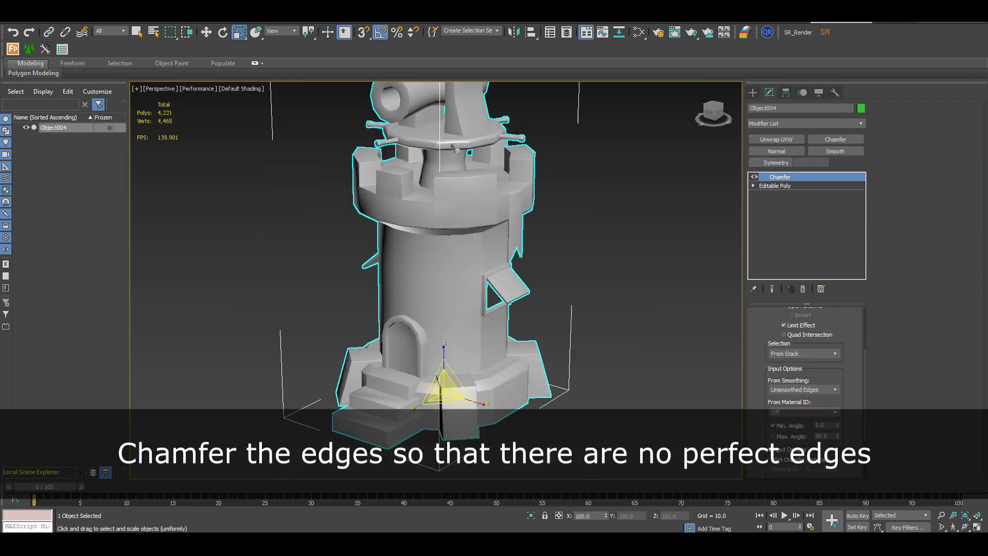
middle_click_drag(412, 257, 463, 258, "alt")
left_click(196, 88)
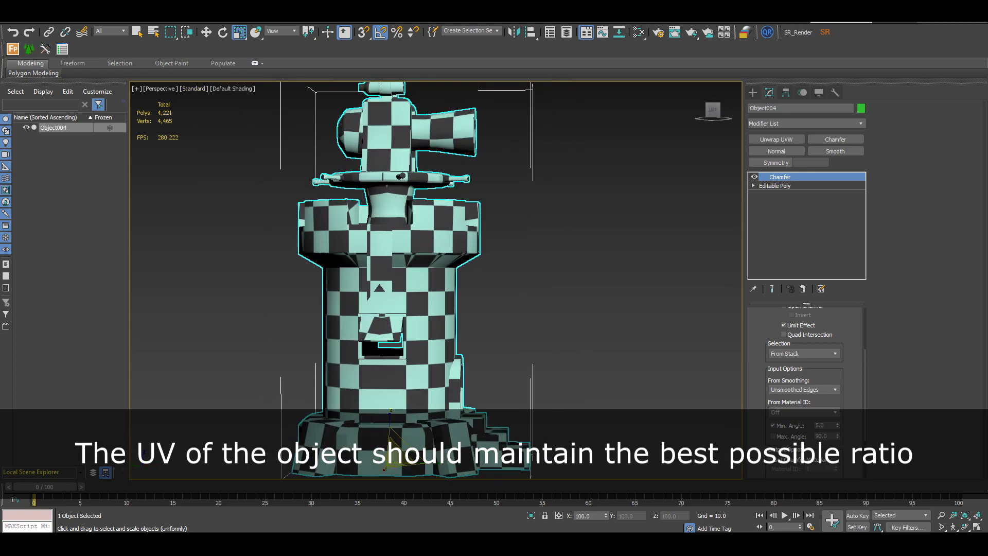
middle_click_drag(442, 257, 340, 277, "alt")
- Export the tower as an FBX file named "gaurd tower" into a folder on the desktop
left_click(9, 19)
mouse_move(27, 170)
left_click(129, 177)
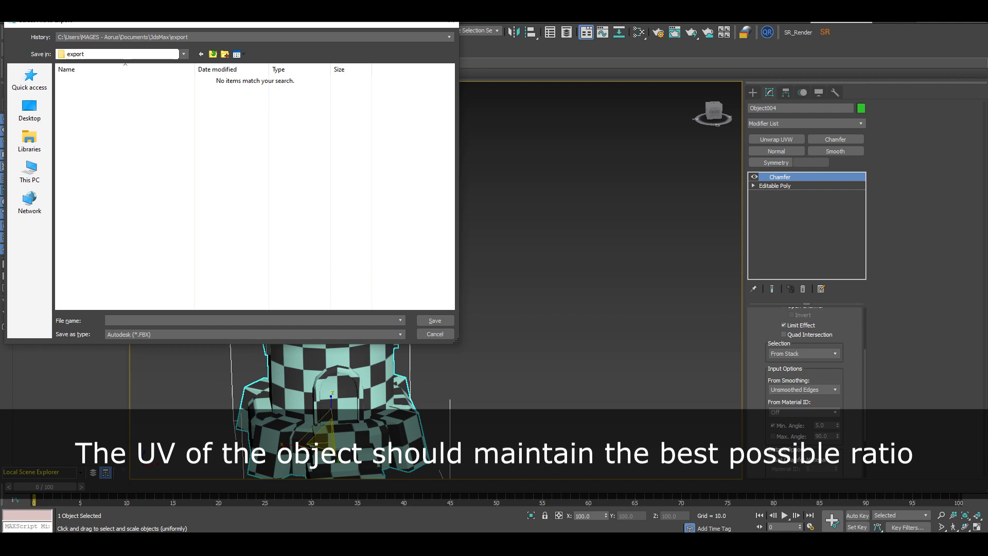
left_click(29, 108)
double_click(85, 186)
type("gaurd tower")
left_click(255, 335)
left_click(154, 440)
left_click(435, 321)
left_click(522, 353)
left_click(602, 356)
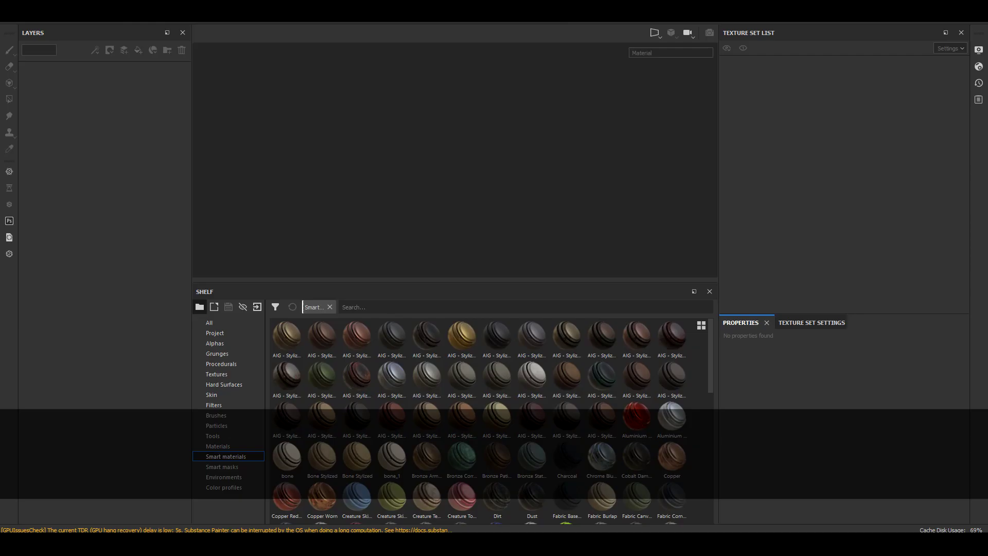
- Switch to Substance Painter, load the exported tower mesh into a new project and view the whole model
scroll(364, 260, "up", 3)
left_click(364, 198)
left_click(779, 378)
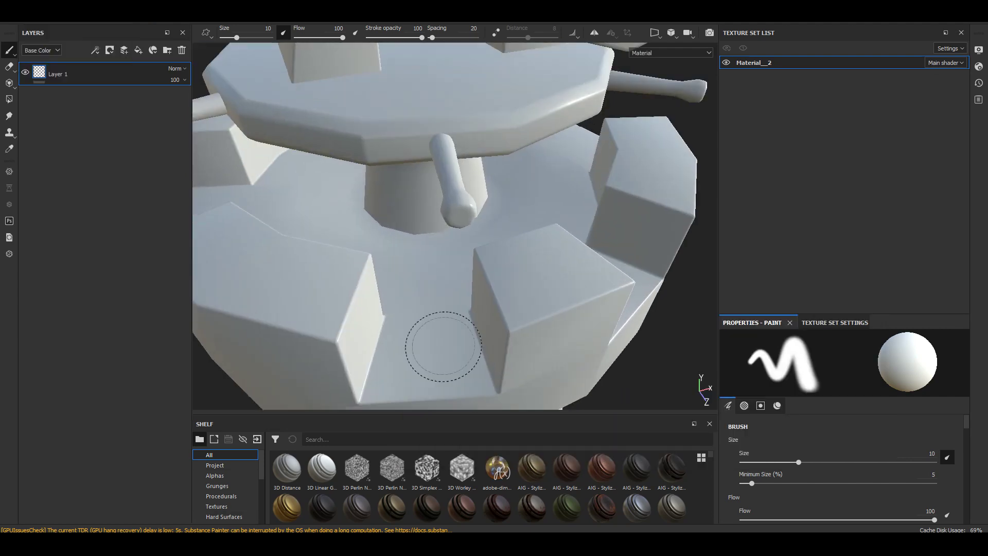
scroll(417, 239, "down", 8)
left_click_drag(444, 346, 396, 252, "alt")
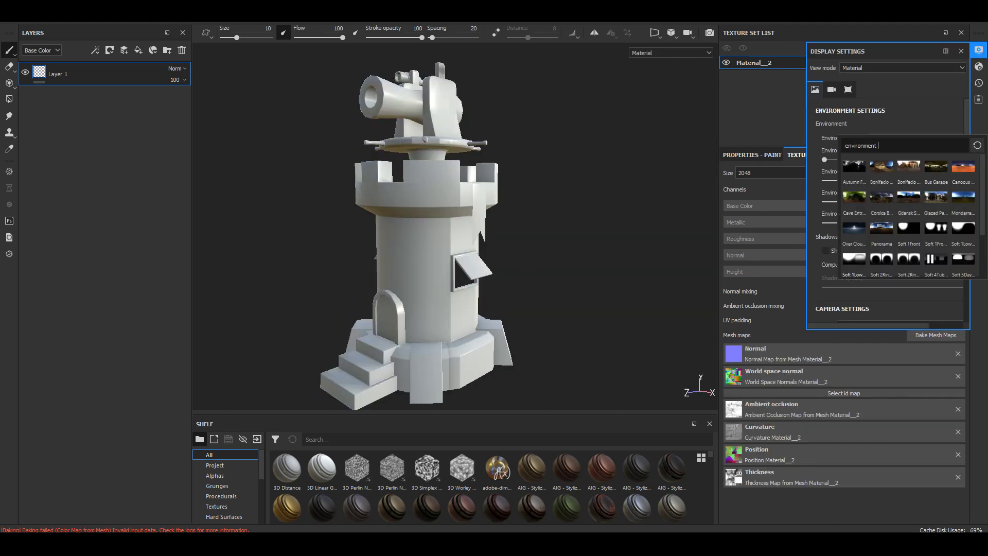
- Apply a soft low-contrast studio environment map and show the smart materials on the shelf
left_click(854, 263)
left_click_drag(559, 160, 564, 161, "alt")
middle_click_drag(514, 168, 563, 169, "alt")
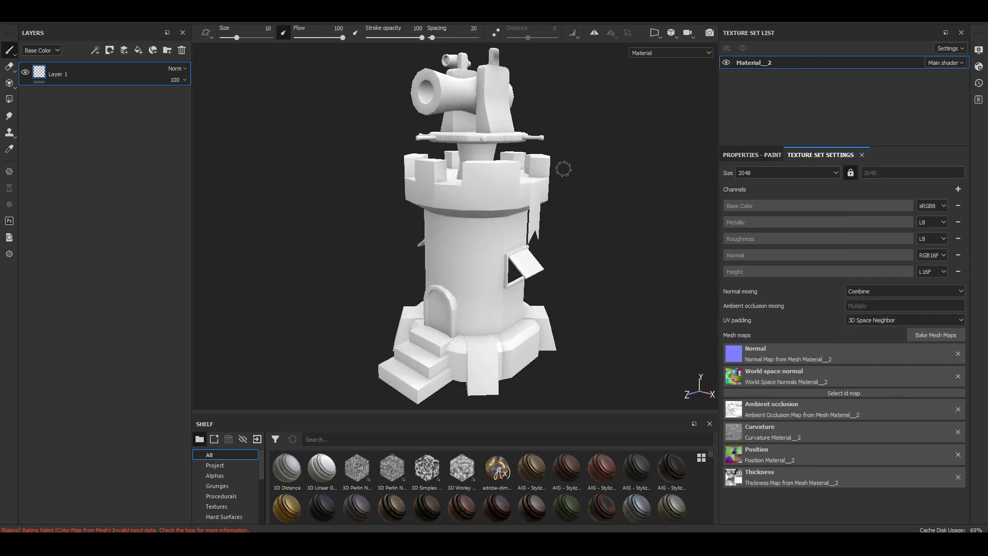
scroll(226, 486, "down", 4)
left_click(226, 486)
left_click_drag(648, 166, 626, 196, "alt")
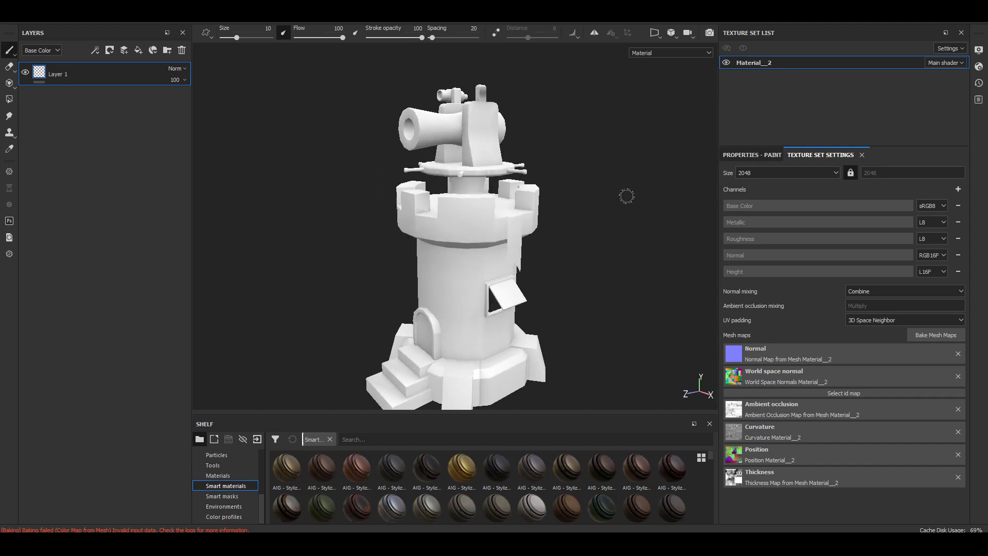
- Bring up the paint properties, enlarge the texture set list and rename the texture set to GaurdTower
left_click(752, 155)
left_click_drag(803, 147, 803, 295)
double_click(754, 63)
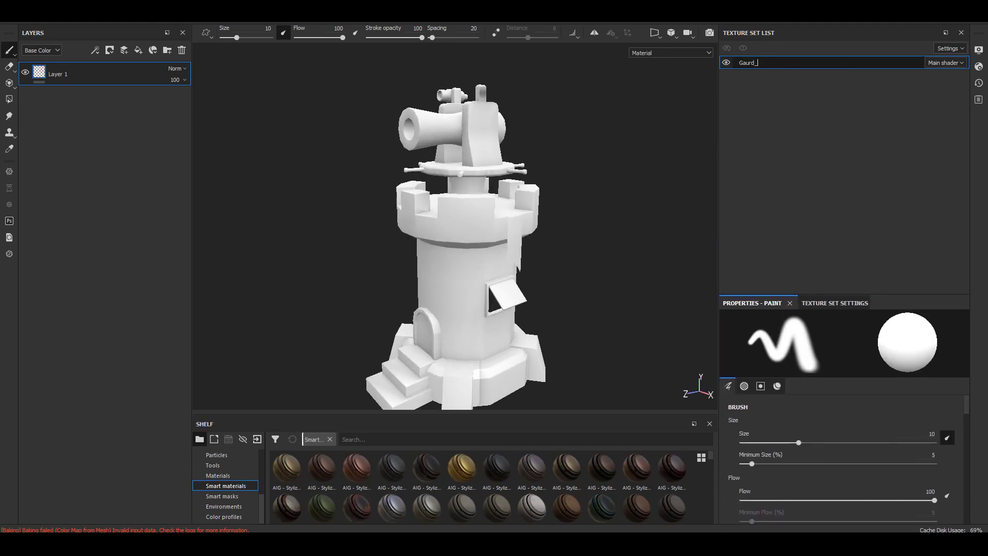
type("GaurdTower")
key("Return")
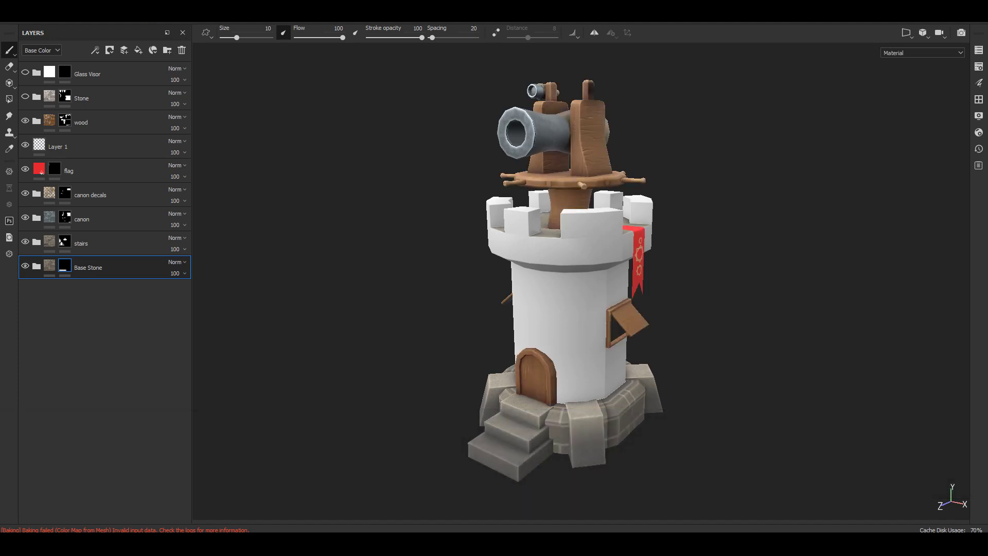
- Render the textured tower in Iray, examine it from a raised angle and return to the painting view
left_click_drag(628, 248, 836, 288, "alt")
middle_click_drag(603, 257, 559, 282, "alt")
right_click_drag(542, 267, 581, 273, "alt")
middle_click_drag(581, 273, 610, 266, "alt")
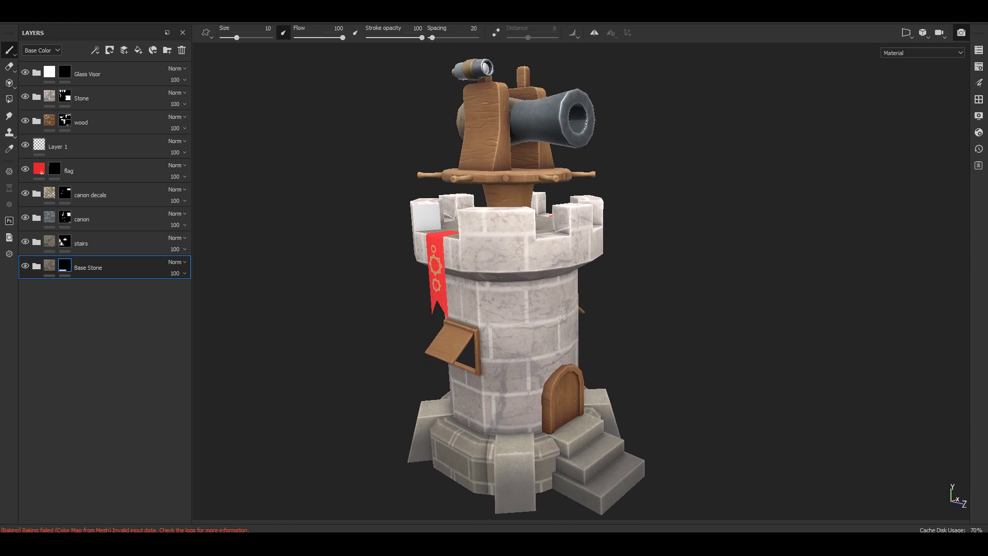
key("F10")
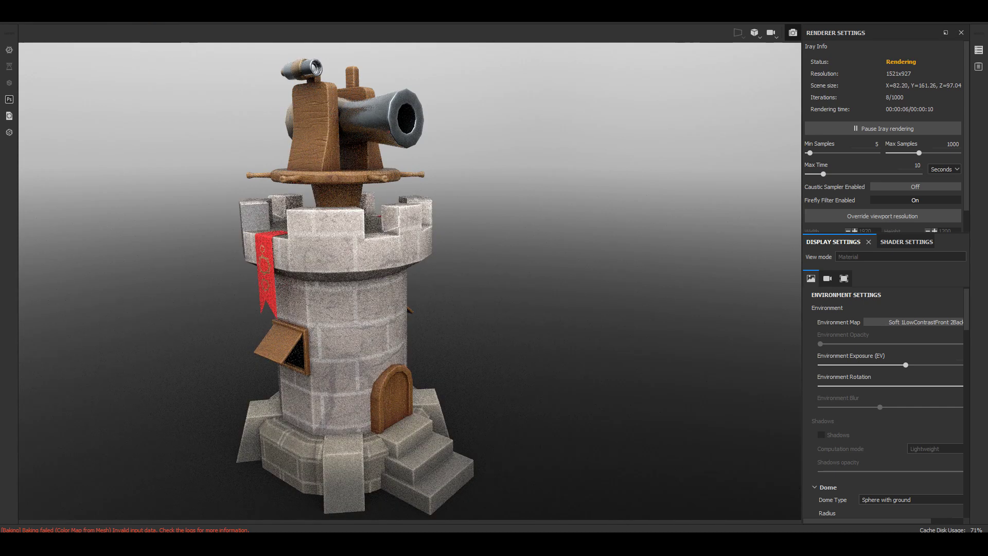
left_click_drag(463, 247, 412, 303, "alt")
middle_click_drag(412, 304, 460, 330, "alt")
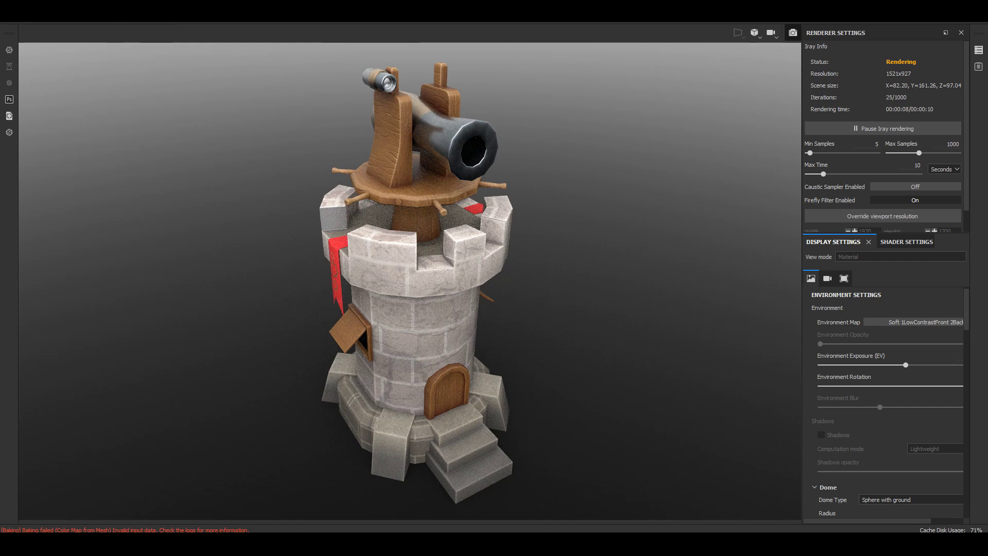
key("F10")
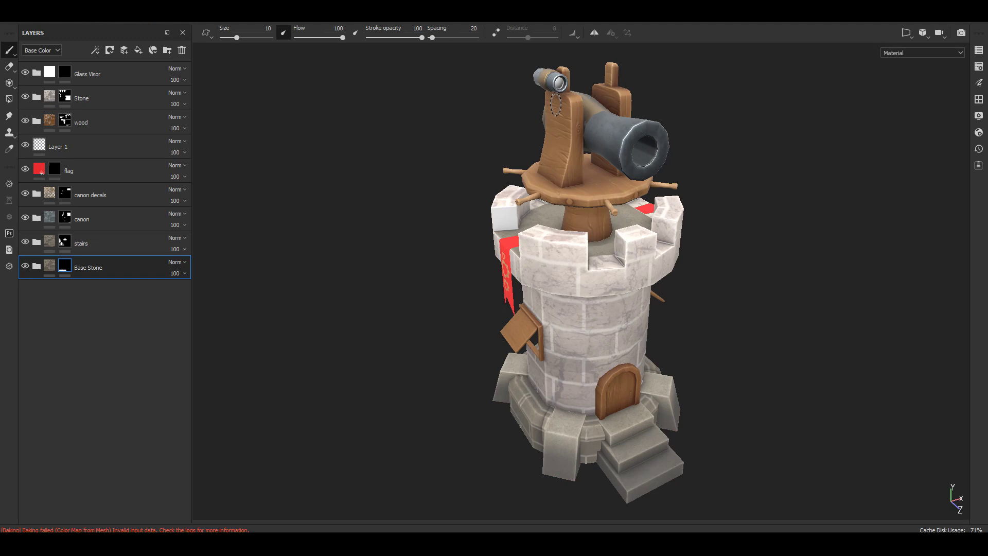
left_click_drag(694, 228, 484, 206, "alt")
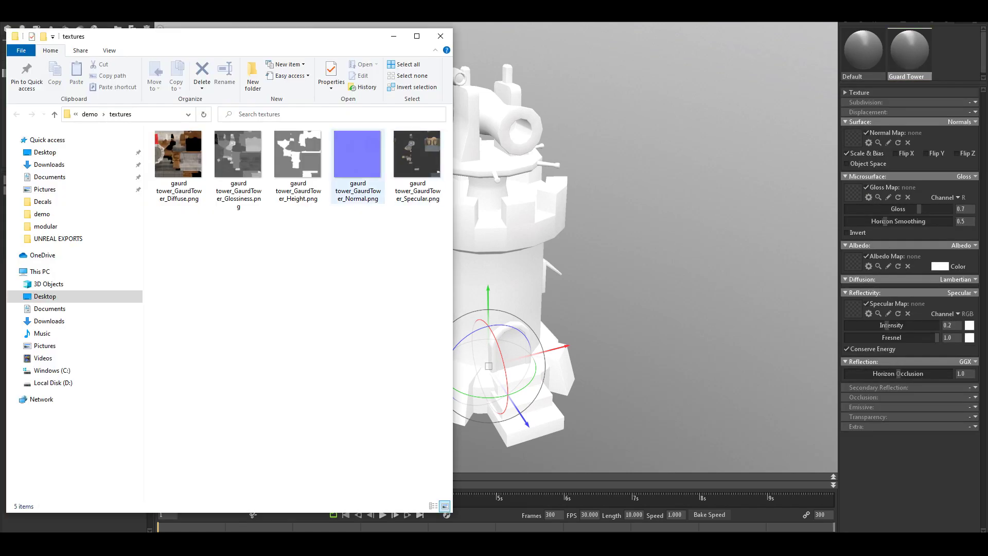
- In Marmoset Toolbag, assign the exported normal, glossiness, diffuse and specular textures to the matching Guard Tower material maps
left_click_drag(357, 159, 853, 137)
left_click_drag(239, 160, 852, 192)
left_click_drag(178, 160, 185, 162)
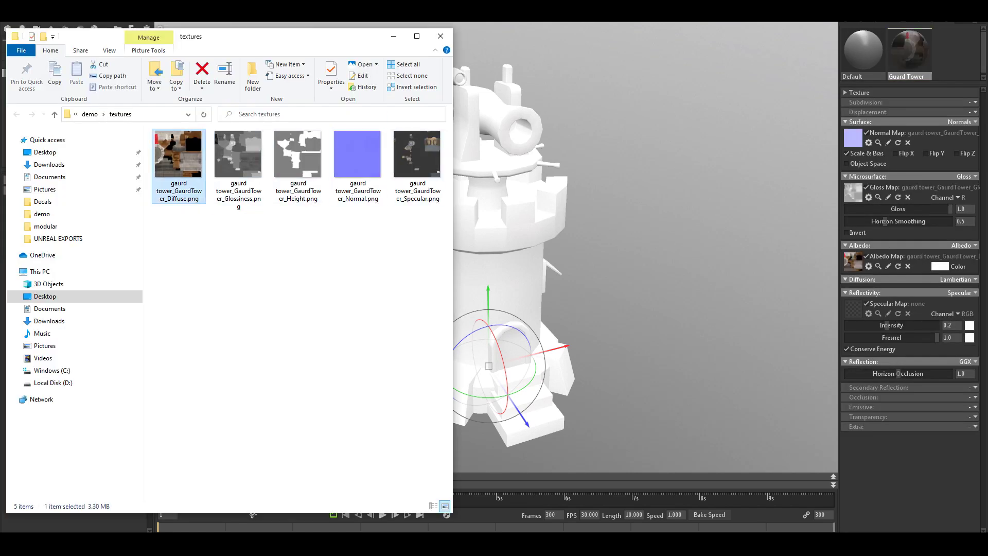
left_click(417, 159)
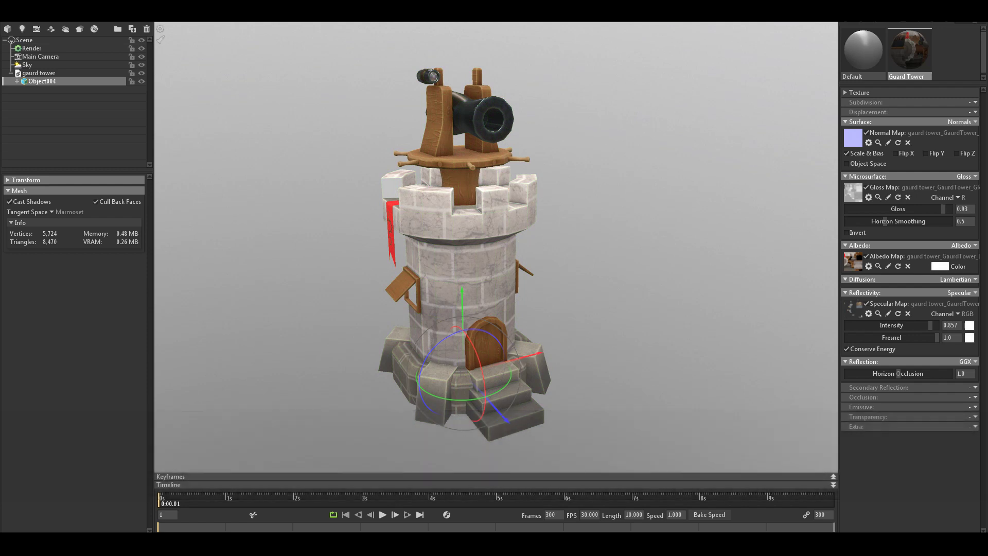
- Duplicate the tower to about 118 on X and rotate the copy 180 degrees about its vertical axis
left_click_drag(537, 354, 691, 313)
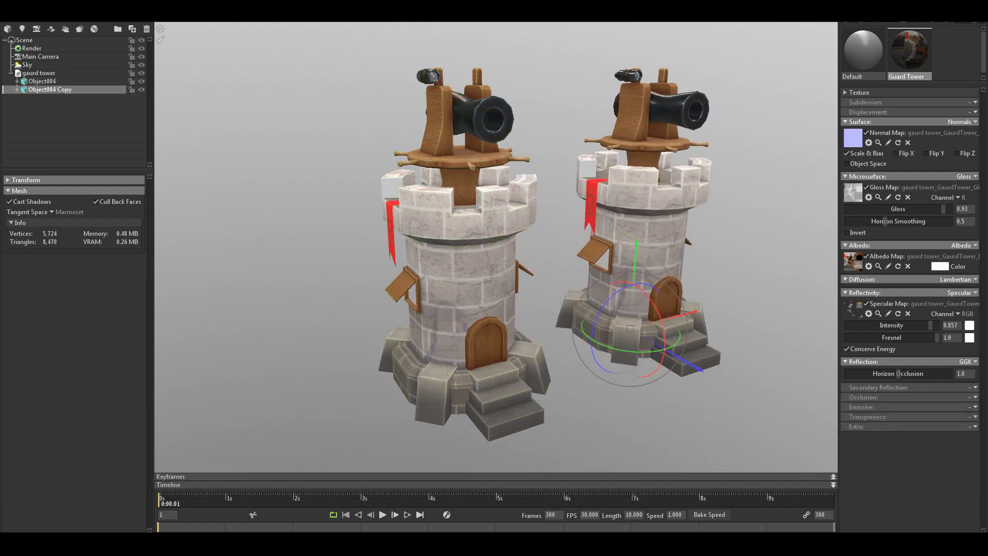
left_click_drag(610, 347, 680, 335)
type("180")
key("Return")
left_click_drag(617, 401, 566, 412)
left_click(576, 257)
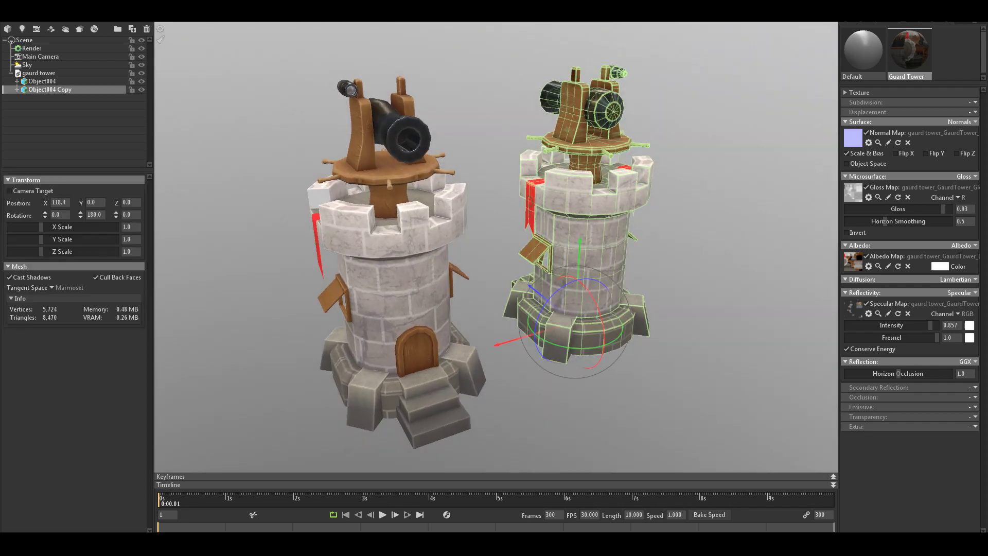
- Move the copy to about 83 on Z and turn the original tower slightly about its vertical axis
left_click_drag(576, 257, 555, 260)
left_click_drag(499, 284, 584, 355)
left_click_drag(514, 361, 510, 345)
left_click(350, 288)
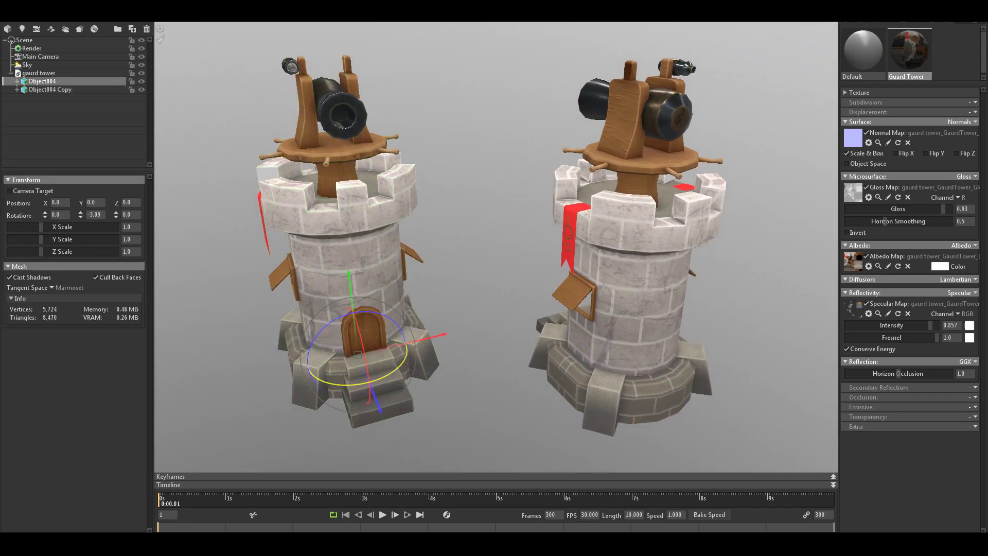
left_click_drag(349, 385, 379, 381)
scroll(496, 247, "up", 2)
middle_click_drag(607, 278, 607, 295)
- Rotate the copy and the original further about their vertical axes and frame both towers side by side
left_click(638, 288)
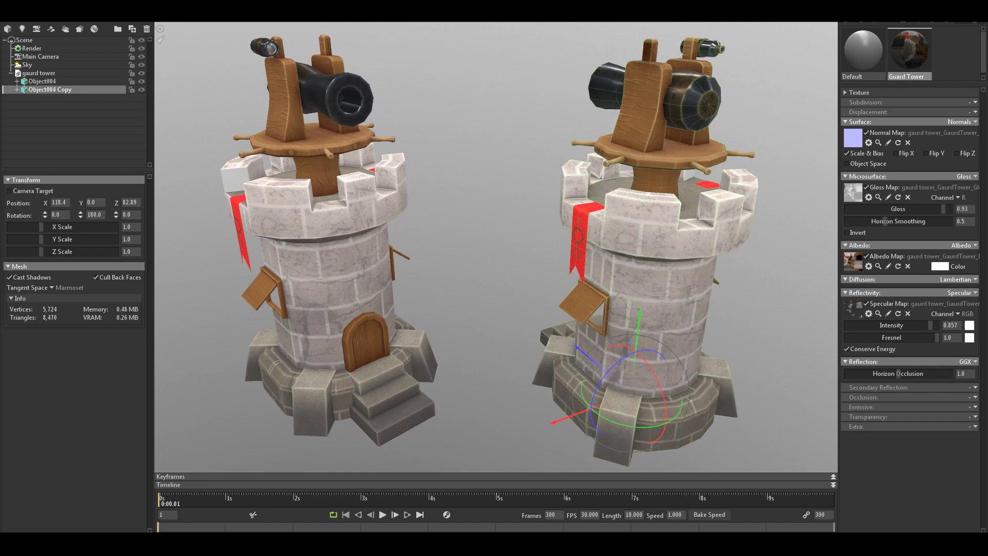
left_click_drag(620, 424, 653, 426)
left_click(330, 288)
left_click_drag(330, 400, 353, 401)
left_click(473, 298)
left_click_drag(473, 299, 478, 303)
middle_click_drag(479, 304, 481, 310)
- Enable ambient occlusion with a strength of about 1.6 and turn on global illumination for the render
left_click(32, 48)
left_click(13, 449)
mouse_move(46, 460)
left_mouse_down()
mouse_move(82, 461)
mouse_move(57, 461)
left_mouse_up()
left_click(12, 369)
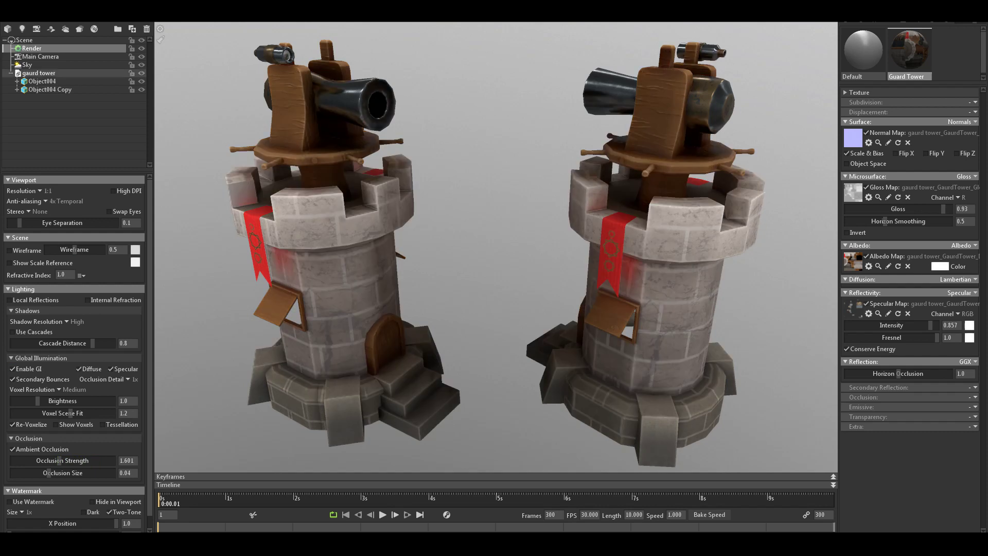
- Replace the sky lighting with the Desert Road preset and rotate the sky to about 126 degrees
left_click(27, 65)
left_click(124, 192)
left_click(262, 370)
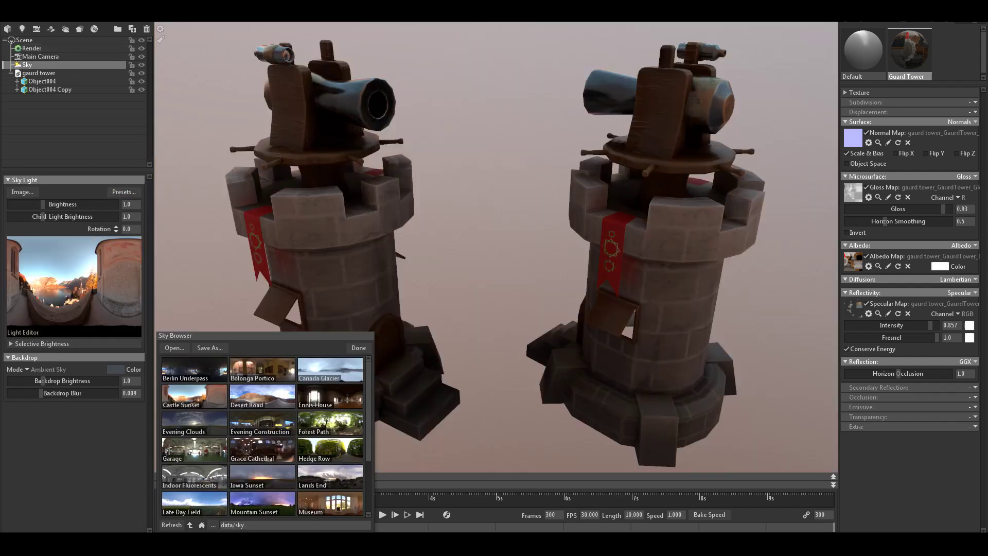
left_click(263, 397)
left_click(359, 348)
left_click_drag(391, 319, 608, 310, "shift")
- Add a directional light from the sky image, aim it at the towers and set its brightness to about 3.78
left_click_drag(118, 270, 124, 280)
left_click(44, 73)
left_click_drag(415, 339, 515, 240)
left_click_drag(554, 268, 515, 256)
left_click_drag(46, 299, 55, 299)
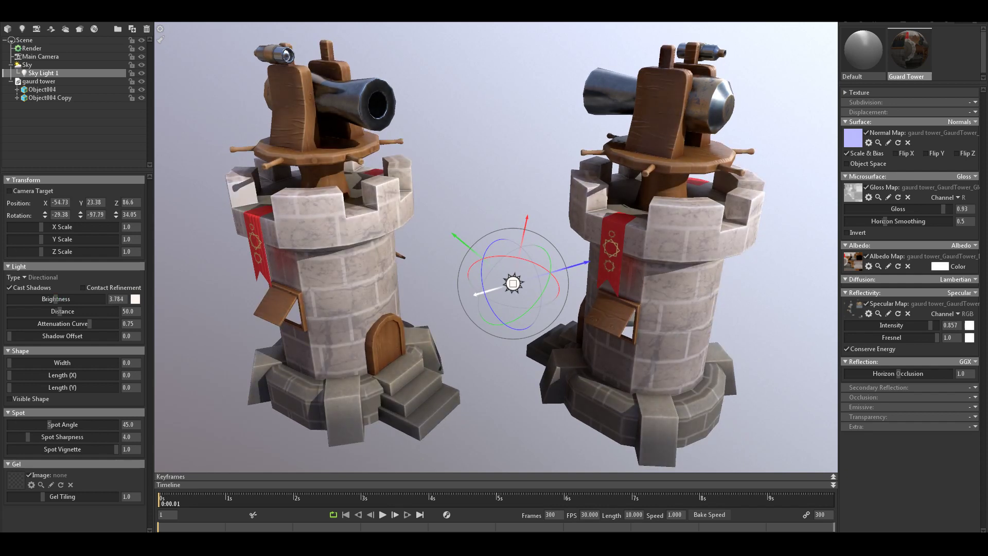
- Turn the warm sky light further to about -47.9 degrees on X and set its width to about 29.5, keeping its colour
middle_click_drag(496, 247, 492, 246)
left_click_drag(483, 247, 469, 268)
left_click_drag(9, 363, 51, 362)
left_click(135, 299)
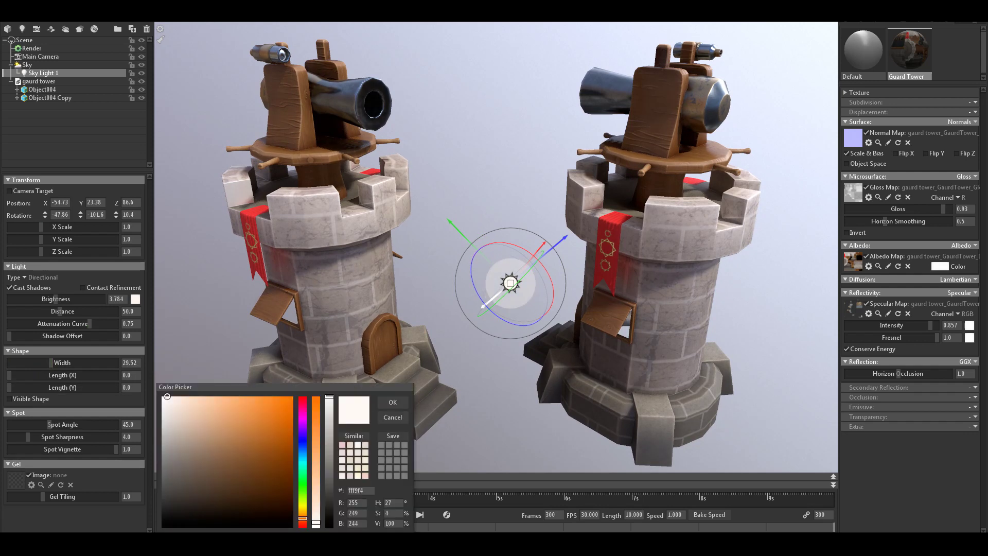
left_click(392, 402)
- Add a second, bluish directional light from the blue part of the sky image and select it
left_click(28, 65)
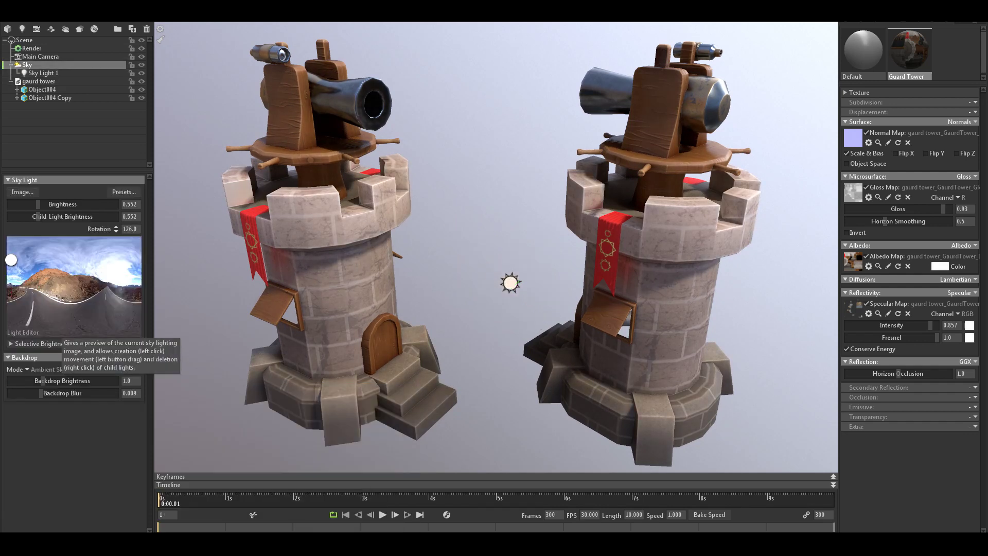
left_click_drag(27, 267, 30, 276)
left_click(43, 81)
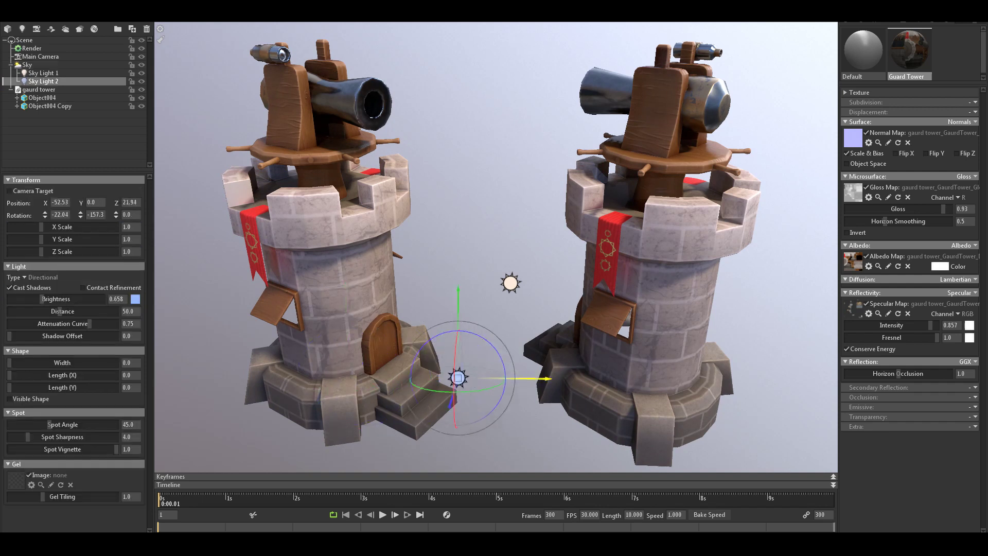
- Try raising the bluish light to about 103 on Y between the towers and rotating it toward them
left_click_drag(548, 378, 545, 379)
left_click_drag(464, 303, 464, 84)
left_click_drag(476, 154, 450, 144)
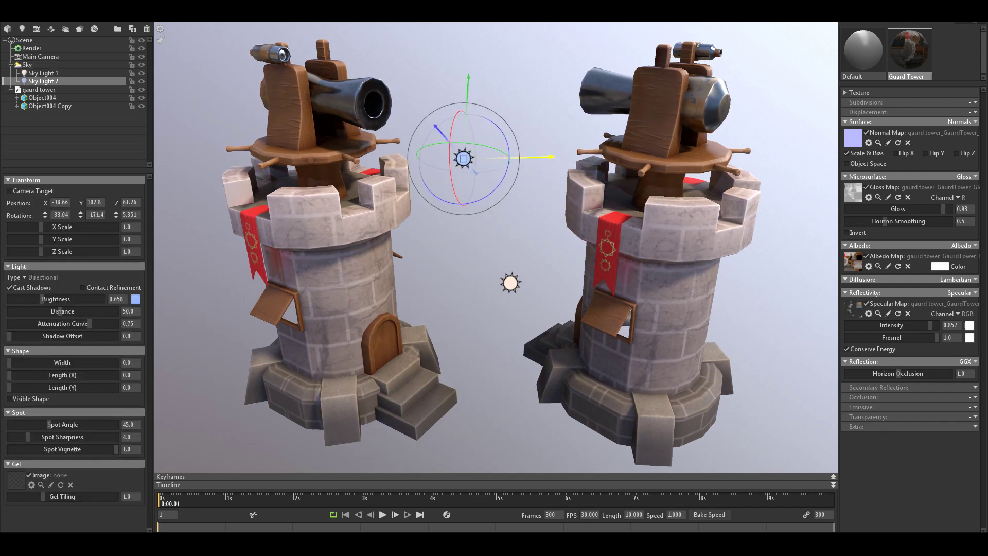
left_click_drag(453, 103, 465, 103)
left_click_drag(463, 145, 556, 146)
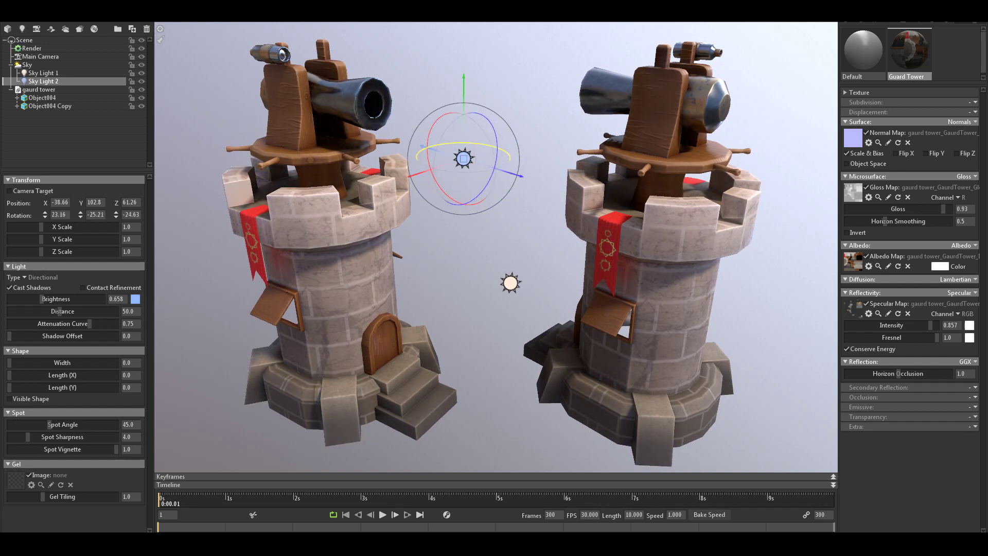
left_click_drag(422, 147, 435, 186)
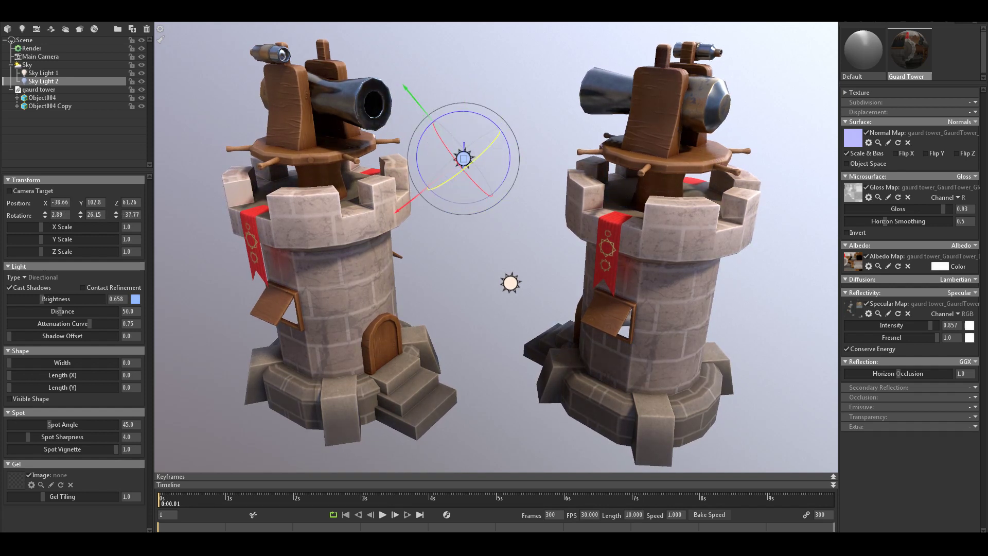
- Reposition the bluish light in the sky image, tilt it to about -55 degrees on X, and set brightness to about 1.33 and width to about 10.8
left_click(28, 65)
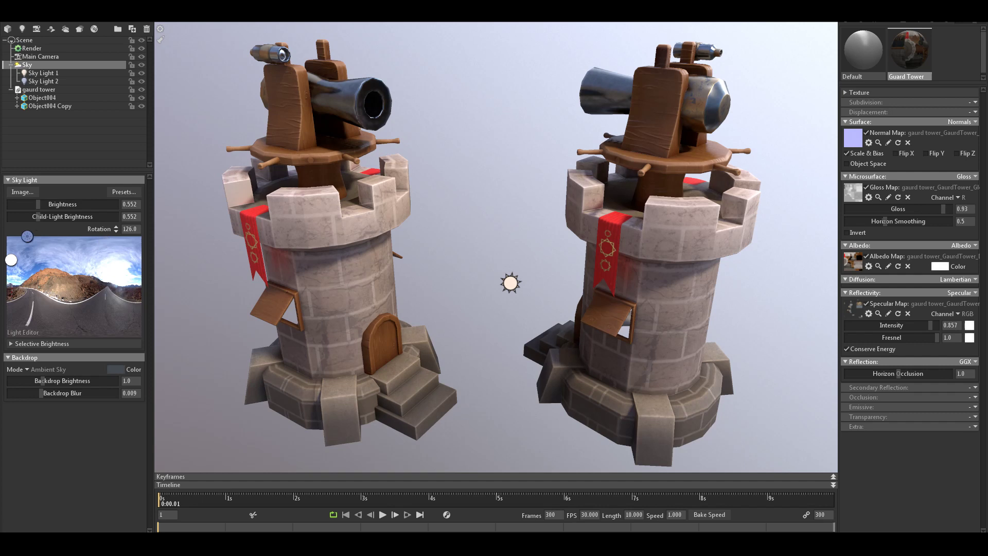
left_click_drag(27, 236, 83, 255)
left_click(44, 82)
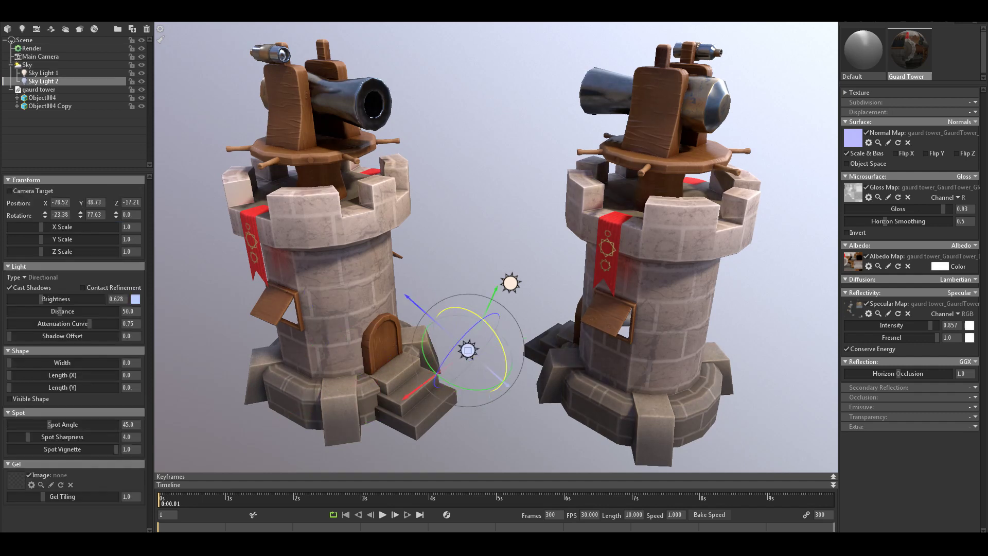
mouse_move(471, 309)
left_mouse_down()
mouse_move(484, 320)
mouse_move(455, 307)
left_mouse_up()
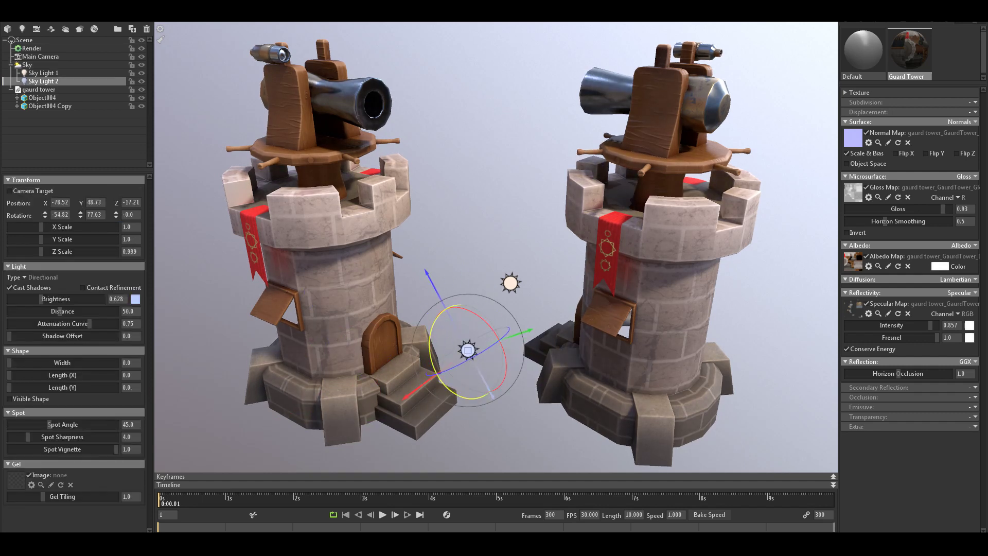
left_click_drag(41, 299, 47, 298)
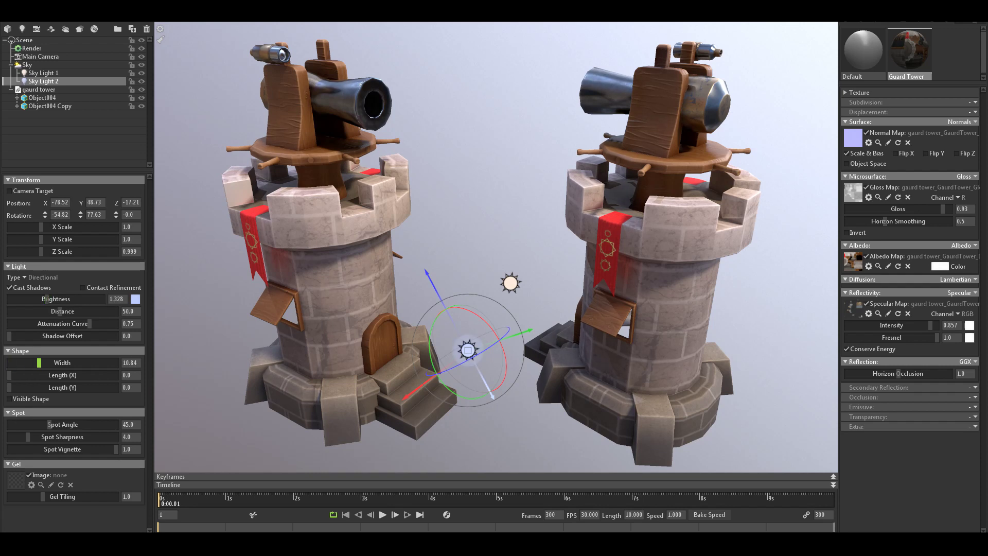
- Add a shadow catcher under the towers and set its opacity to about 0.475
middle_click_drag(479, 247, 478, 240)
left_click(50, 28)
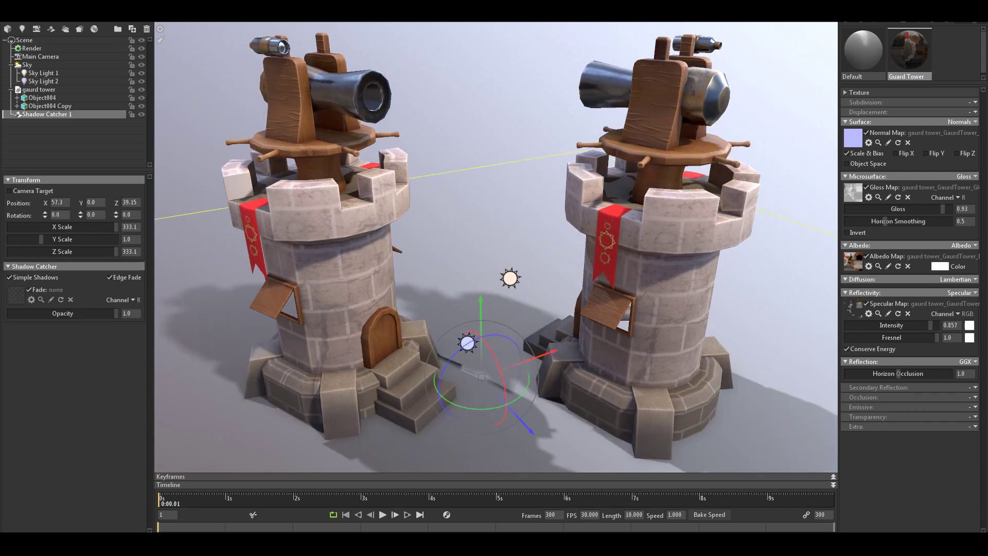
left_click_drag(116, 313, 60, 313)
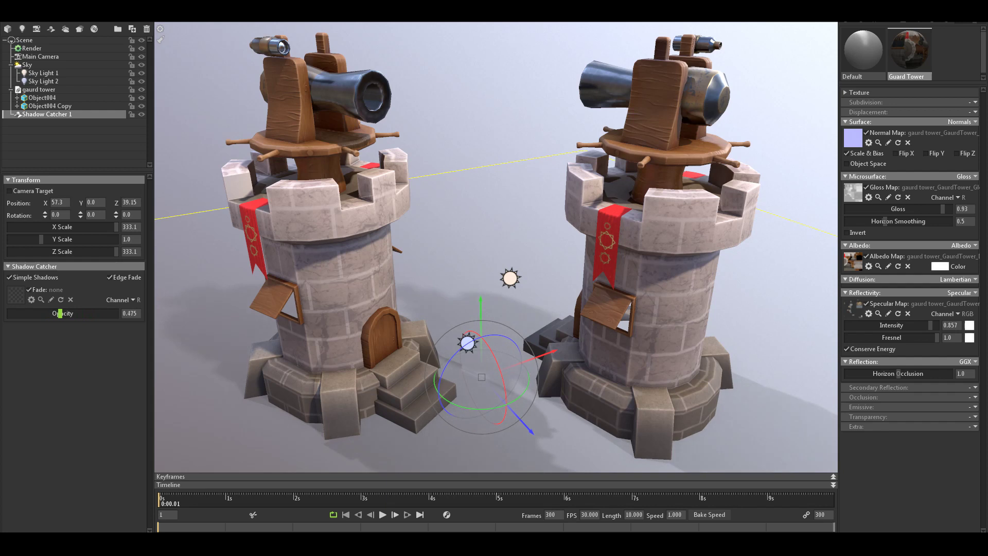
left_click(62, 138)
- Change the sky's backdrop mode to Color and reframe both towers
left_click(32, 48)
left_click(28, 65)
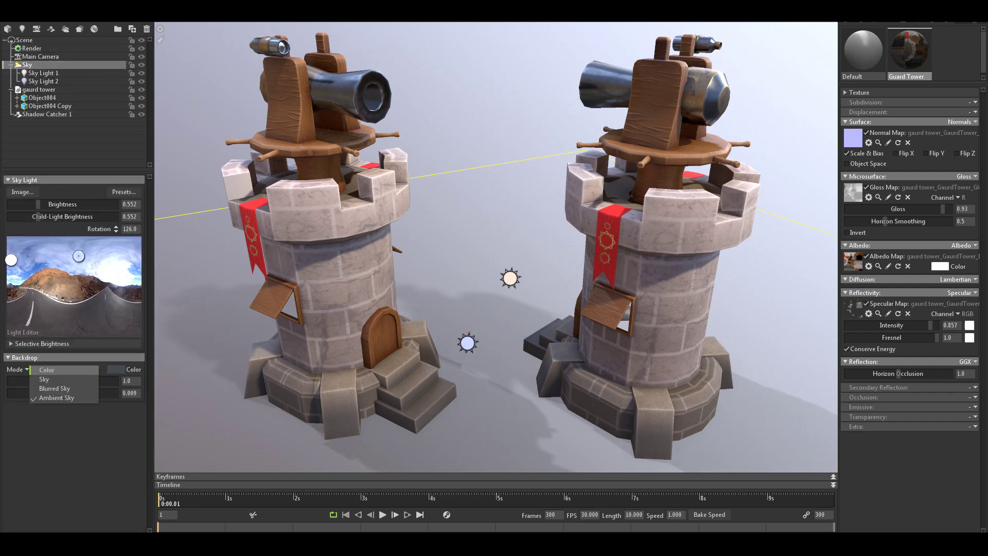
left_click(47, 370)
left_click(479, 247)
mouse_move(479, 247)
middle_mouse_down()
mouse_move(459, 193)
mouse_move(471, 247)
mouse_move(491, 268)
mouse_move(499, 226)
mouse_move(480, 231)
middle_mouse_up()
scroll(460, 193, "down", 2)
scroll(485, 253, "up", 2)
- Enable Flip Y on the Guard Tower material's normal map and check the shadow catcher's settings
left_click(909, 50)
left_click(11, 64)
left_click(46, 97)
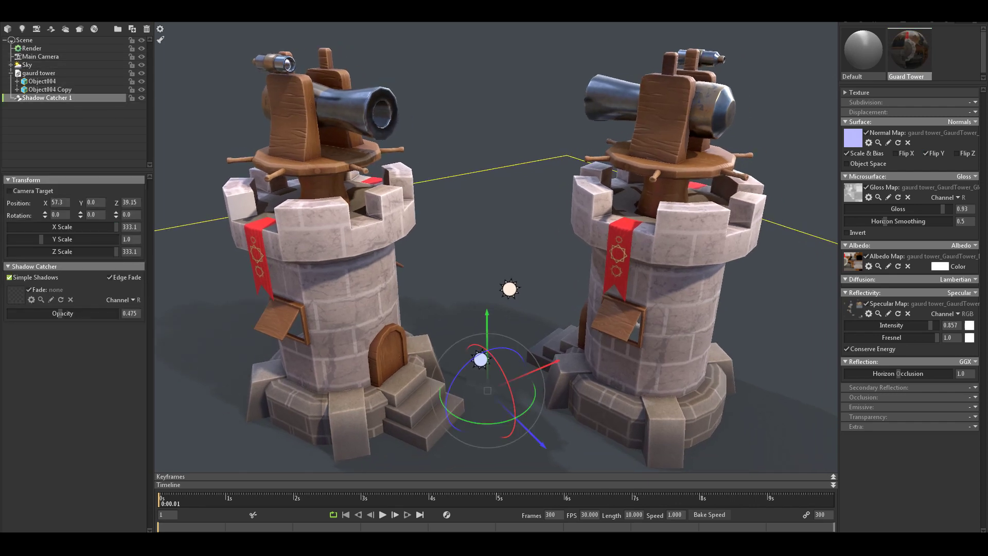
left_click(72, 132)
left_click_drag(483, 247, 485, 255)
- Add a new camera and frame one tower's cannon top from above, with the other tower in the background
left_click(36, 29)
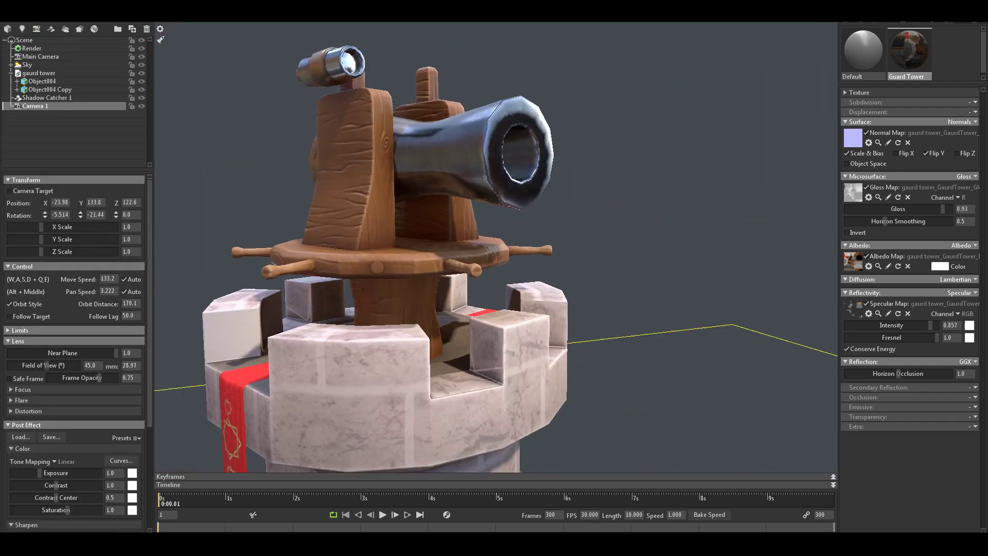
left_click_drag(484, 247, 551, 304, "alt")
middle_click_drag(494, 216, 488, 391, "alt")
left_click_drag(494, 247, 468, 258, "alt")
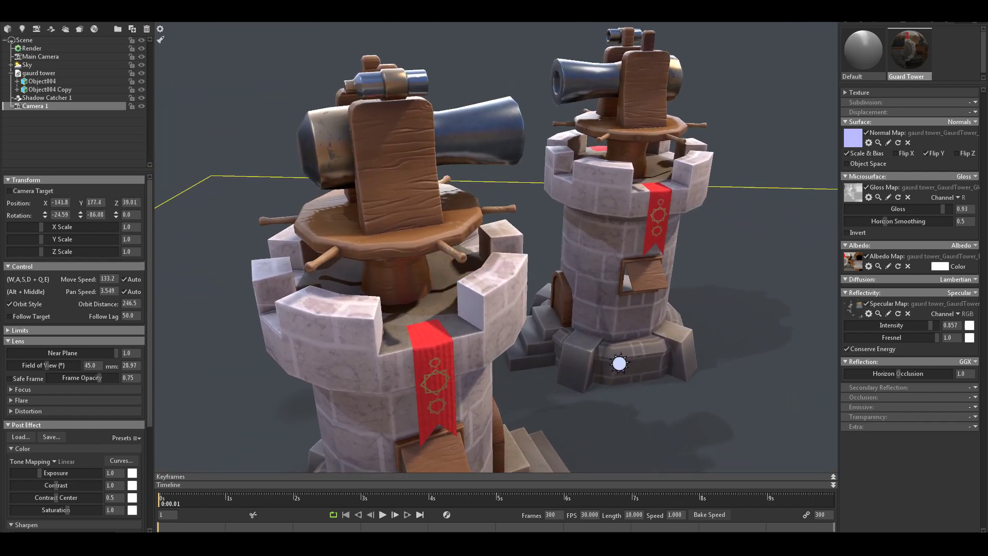
- Enable depth of field focused on the near cannon, with near blur about 0.6 and far blur 7.05, and set sharpen strength to about 0.1
left_click(23, 389)
left_click(12, 400)
middle_click(404, 175)
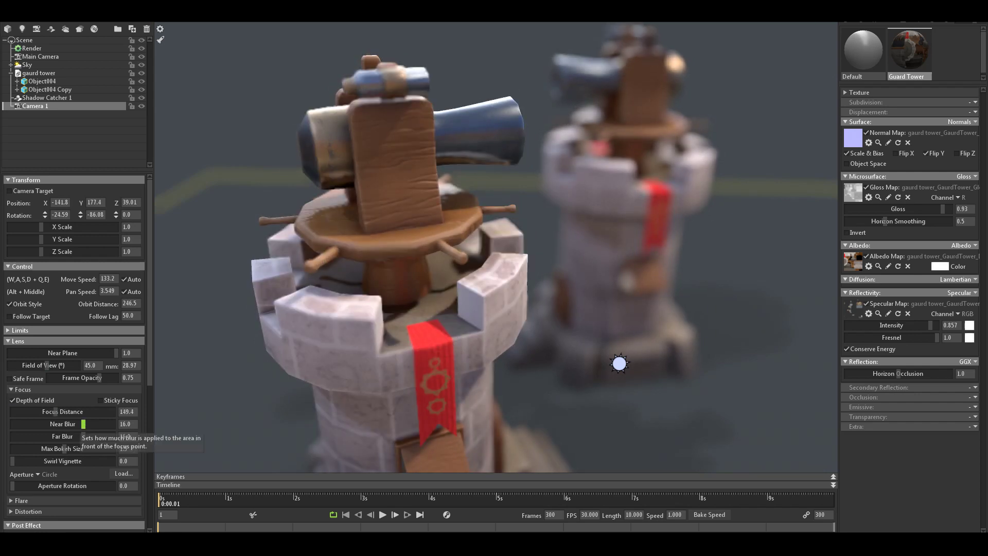
left_click_drag(83, 436, 52, 437)
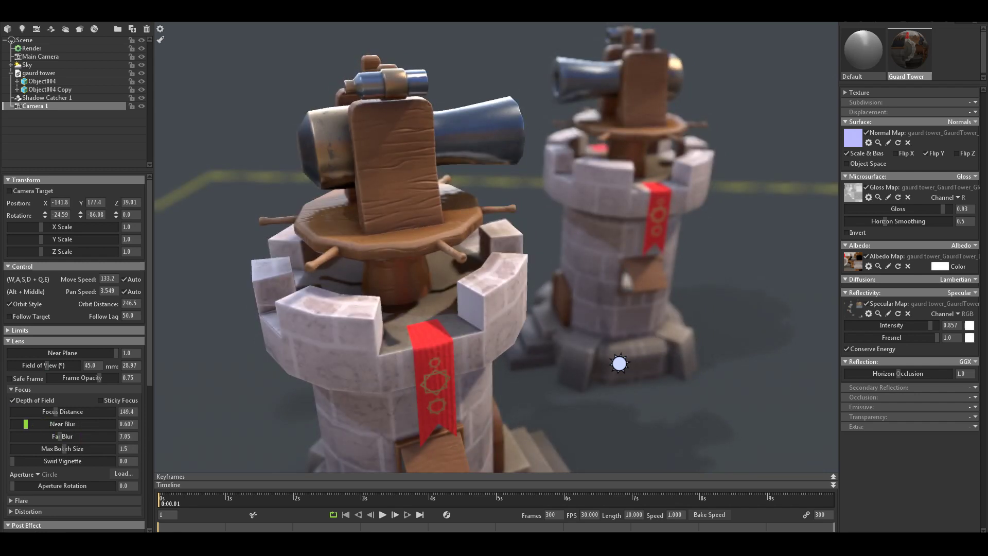
left_click(18, 340)
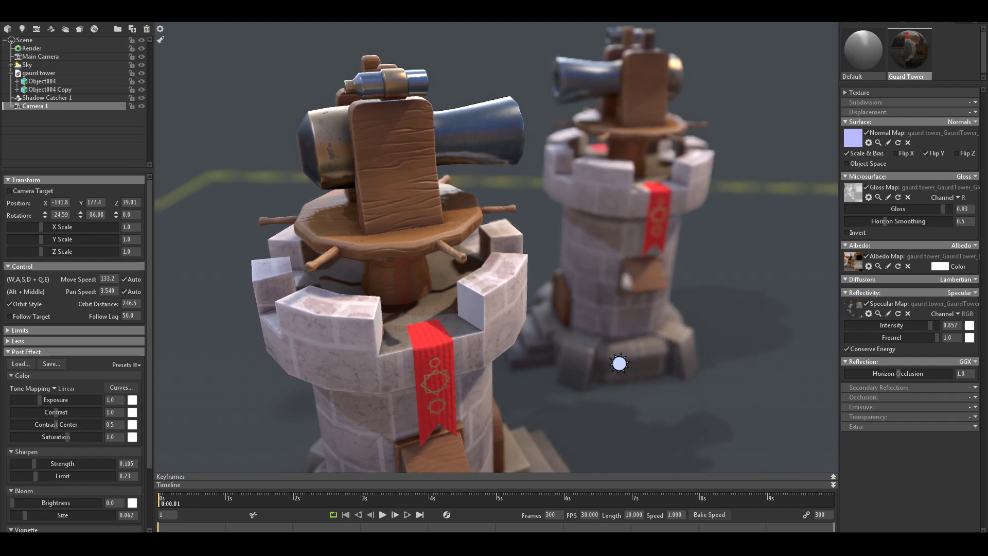
- Add another camera and frame a low close-up of a cannon's muzzle, wooden platform and battlements
left_click(37, 29)
left_click_drag(592, 288, 391, 247, "alt")
scroll(401, 329, "up", 4)
middle_click_drag(391, 247, 380, 360, "alt")
mouse_move(381, 360)
left_mouse_down("alt")
mouse_move(371, 319)
mouse_move(288, 308)
mouse_move(391, 350)
left_mouse_up("alt")
scroll(391, 350, "down", 3)
middle_click_drag(392, 350, 391, 257, "alt")
left_click_drag(391, 258, 257, 334, "alt")
scroll(391, 257, "down", 2)
left_click_drag(443, 308, 247, 278, "alt")
scroll(391, 257, "up", 6)
middle_click_drag(391, 258, 452, 412, "alt")
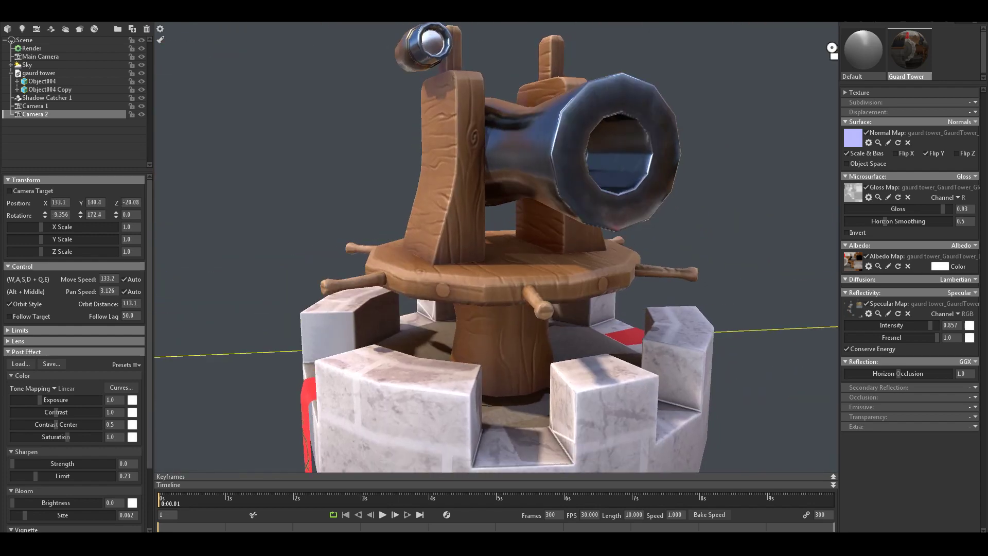
left_click_drag(453, 308, 411, 298, "alt")
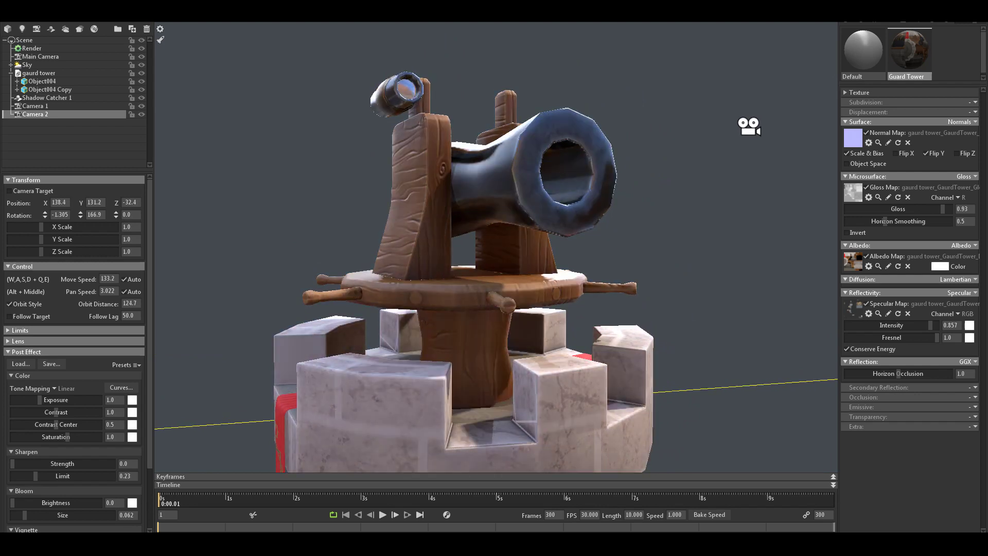